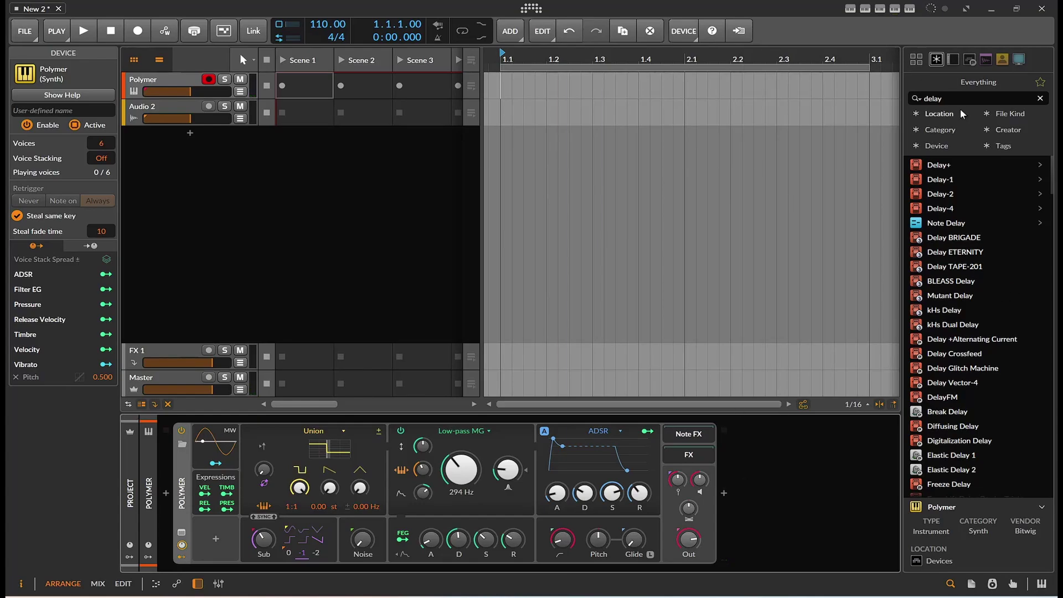
Step: Insert four Delay+ devices in series after the Polymer synth on the Polymer track
left_click_drag(948, 169, 736, 485)
left_click_drag(460, 565, 571, 559)
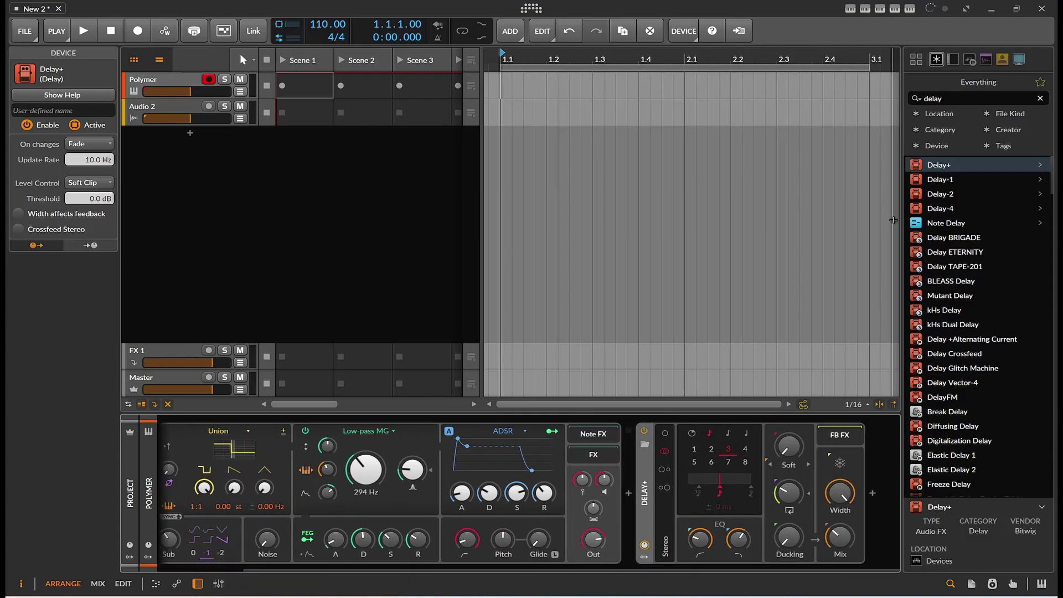
double_click(922, 164)
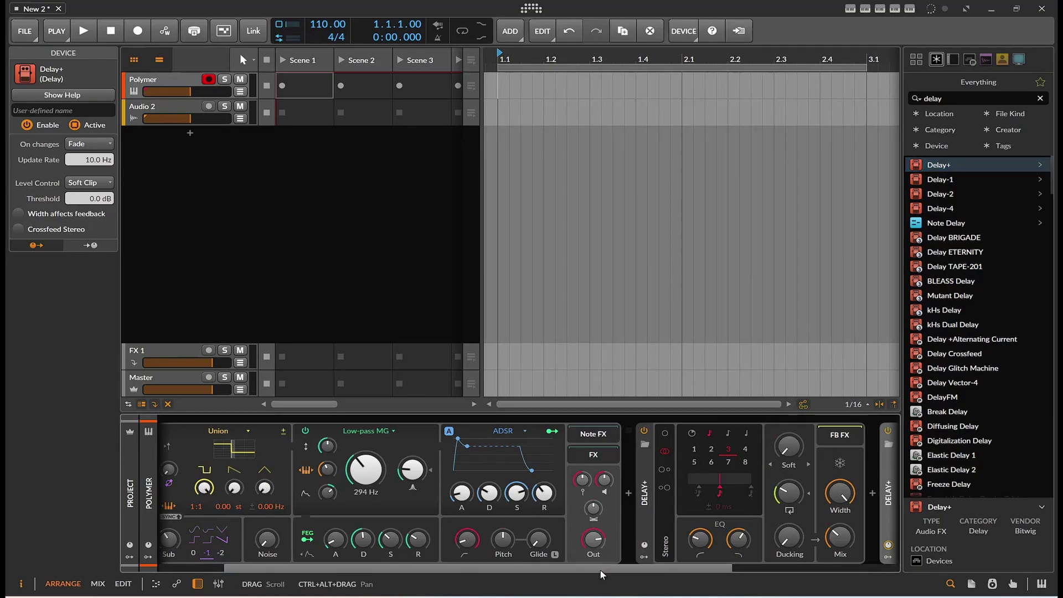
left_click_drag(600, 570, 769, 568)
left_click(921, 166)
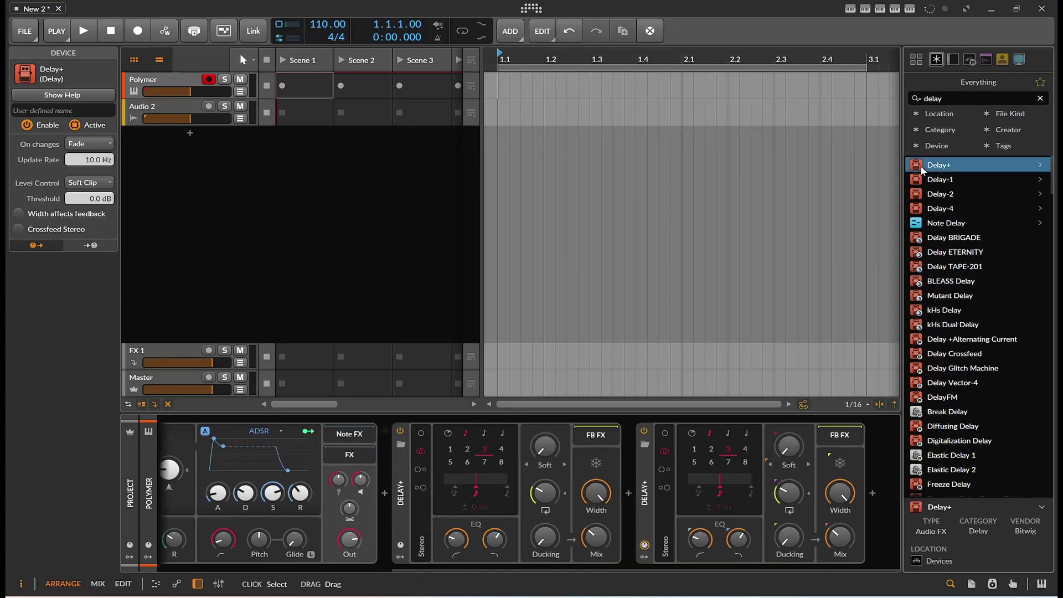
left_click_drag(921, 166, 822, 512)
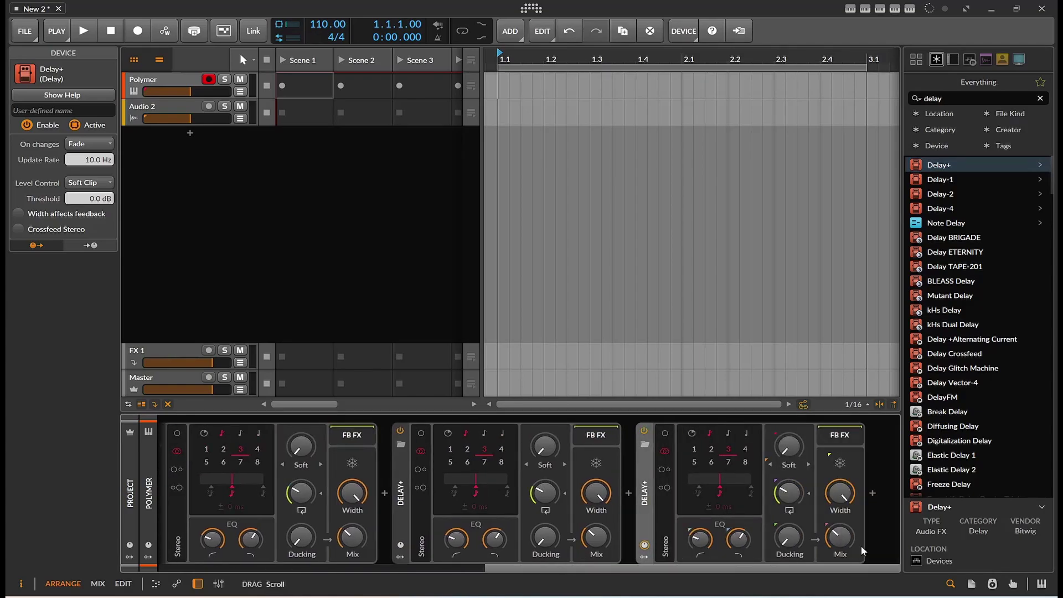
left_click_drag(918, 166, 888, 504)
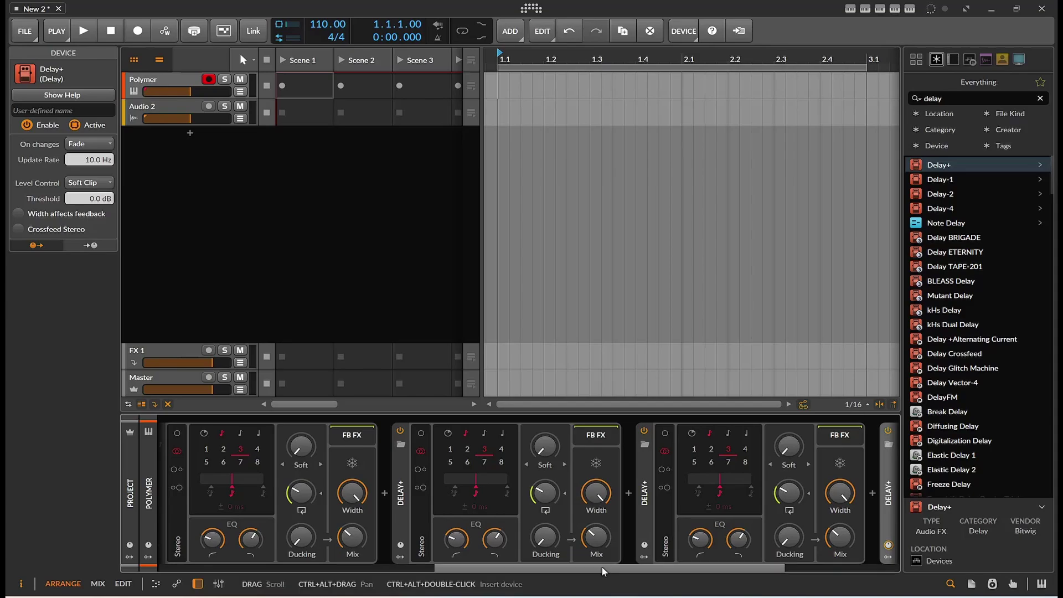
left_click_drag(602, 567, 503, 586)
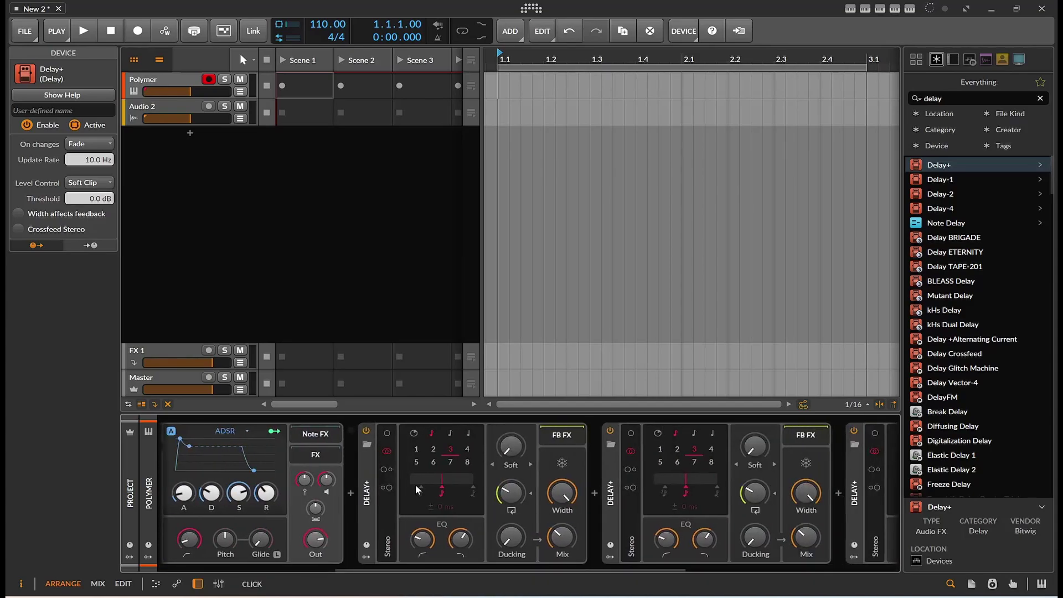
Step: Add three new audio tracks below Audio 2
right_click(176, 143)
left_click(216, 171)
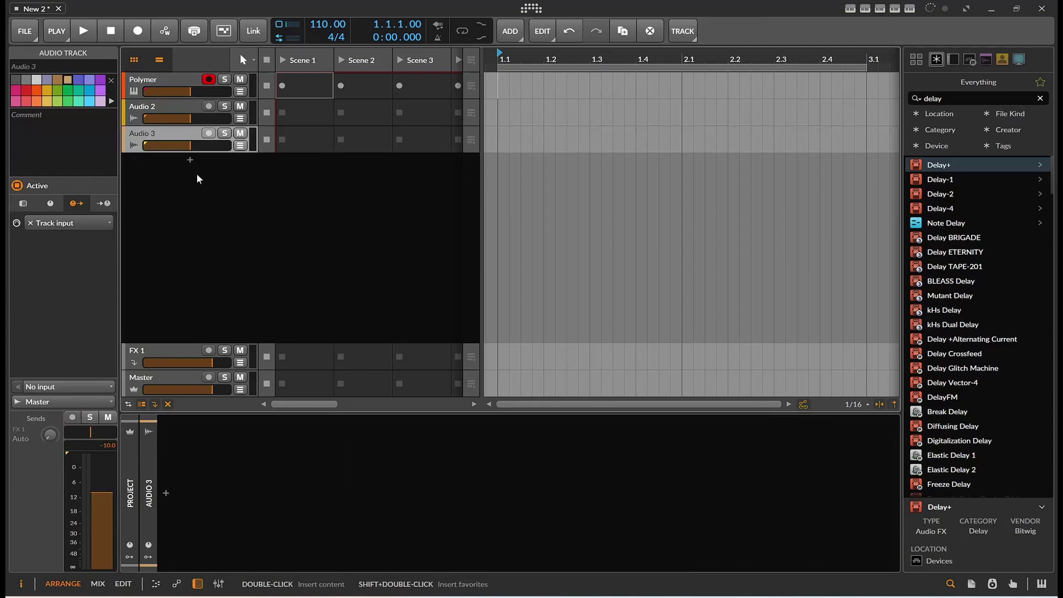
right_click(197, 174)
left_click(231, 206)
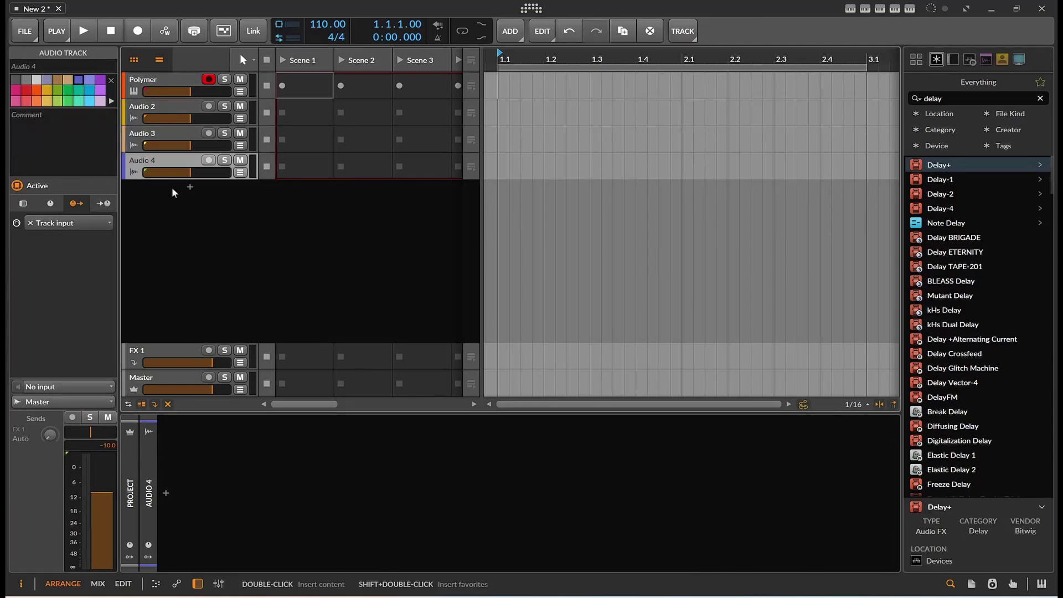
right_click(171, 187)
left_click(218, 214)
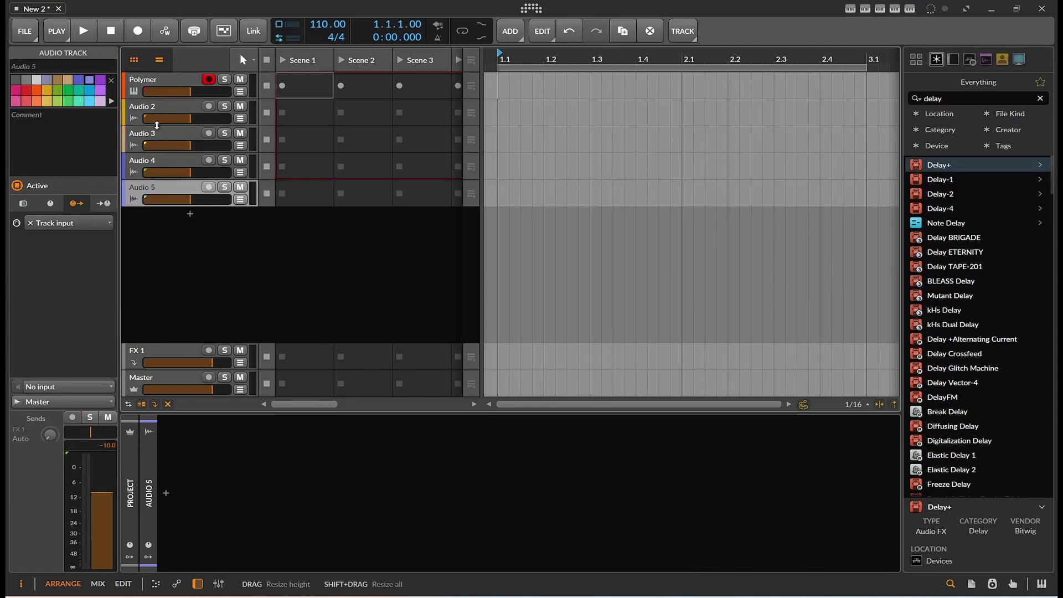
Step: Name the first two Delay+ devices on the Polymer track Delay1 and Delay2
left_click(152, 78)
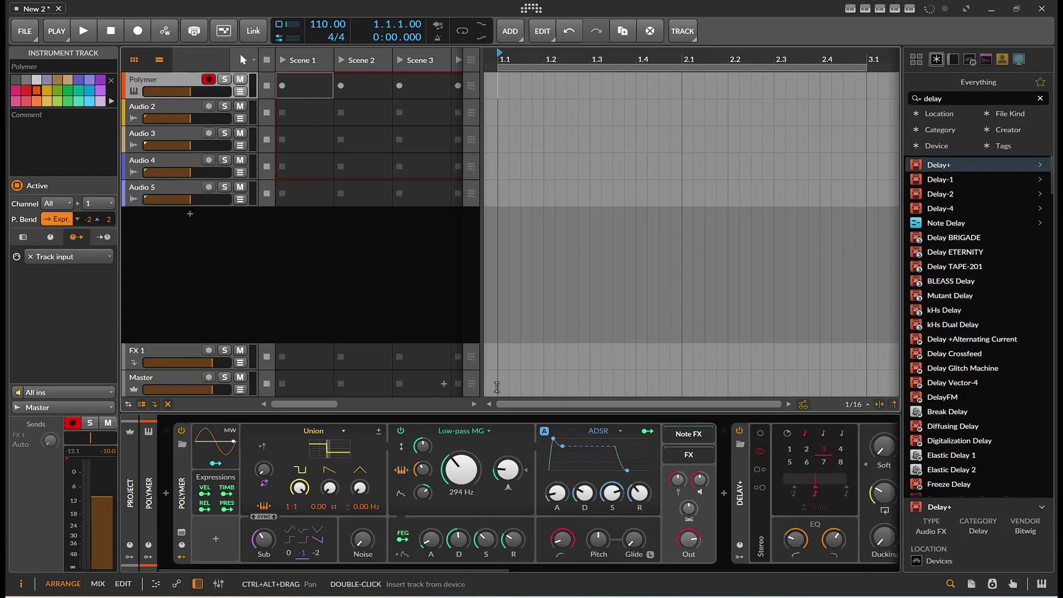
left_click(742, 490)
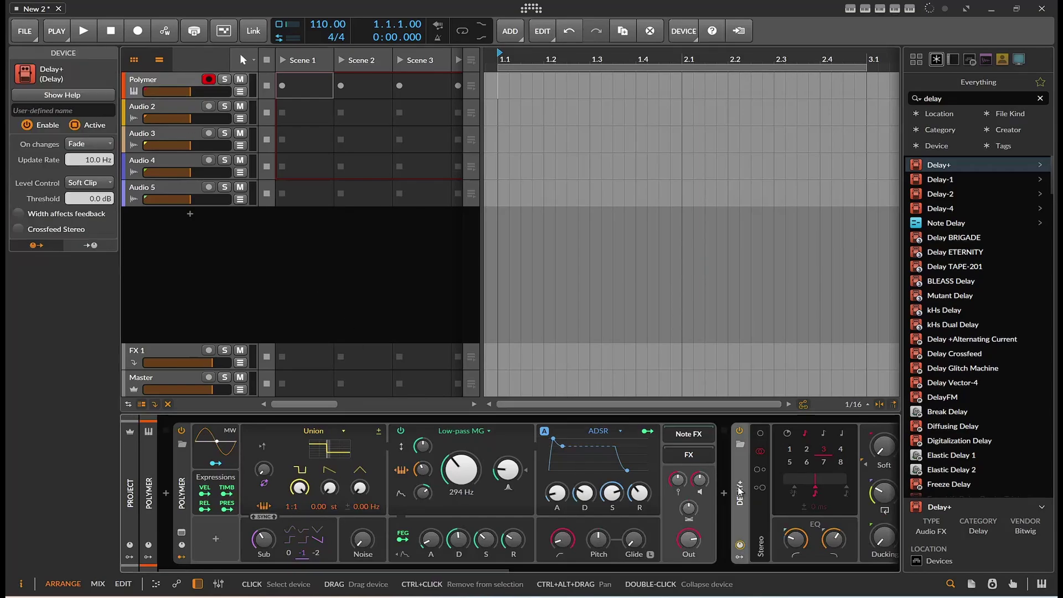
left_click_drag(495, 567, 633, 563)
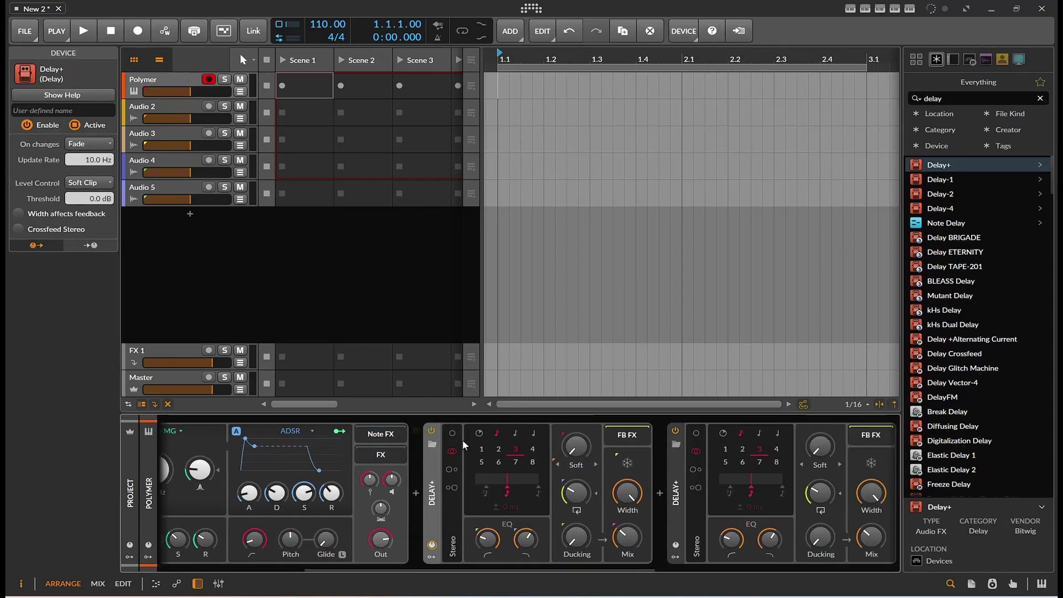
left_click(70, 110)
type("Delay")
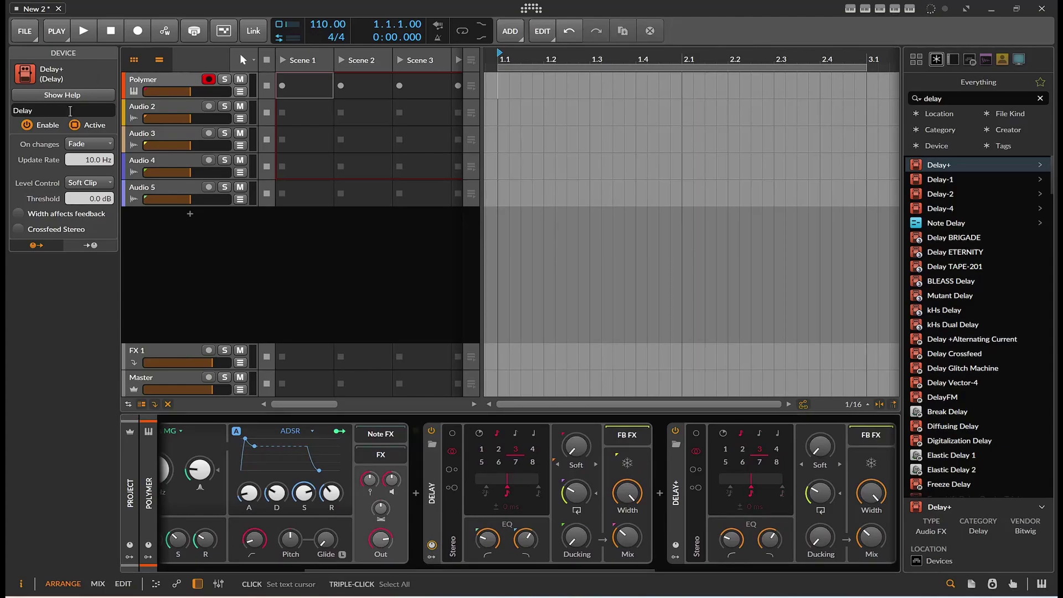
type("1")
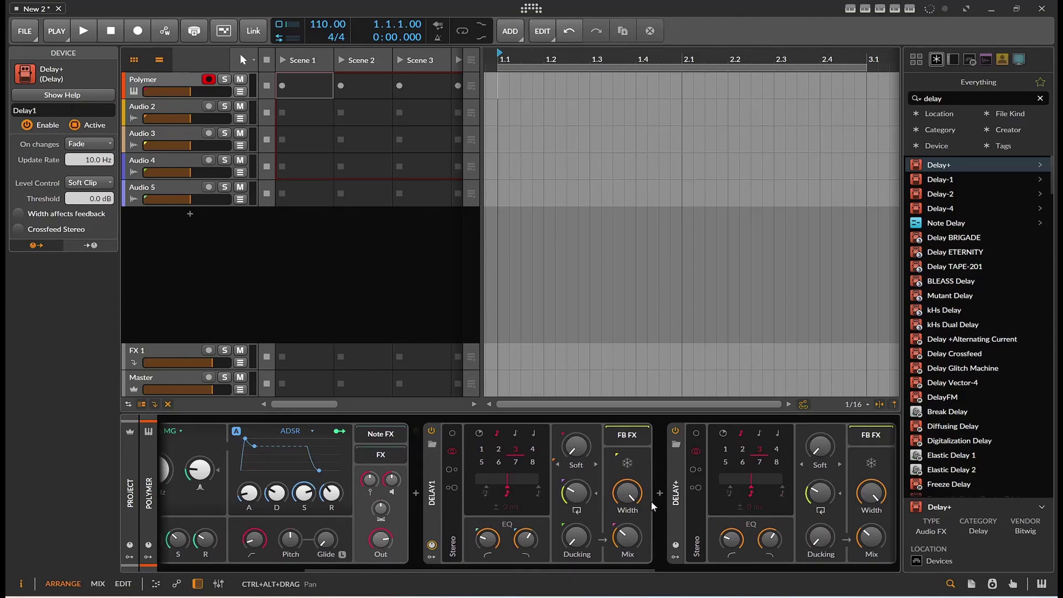
left_click(672, 501)
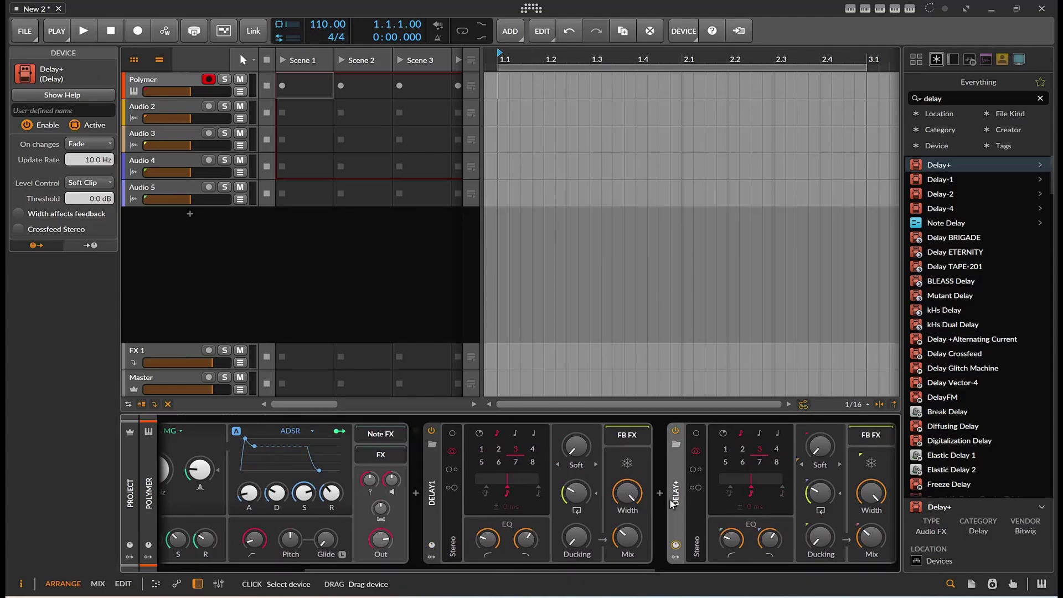
left_click(62, 109)
type("Delay2")
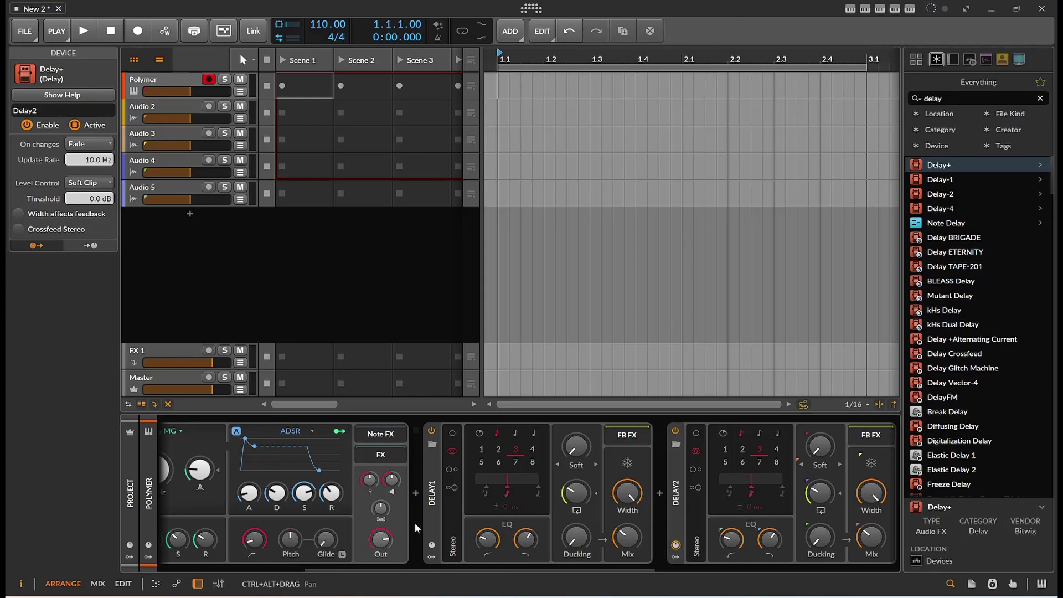
Step: Name the third and fourth Delay+ devices on the Polymer track Delay3 and Delay4
left_click_drag(425, 566, 586, 558)
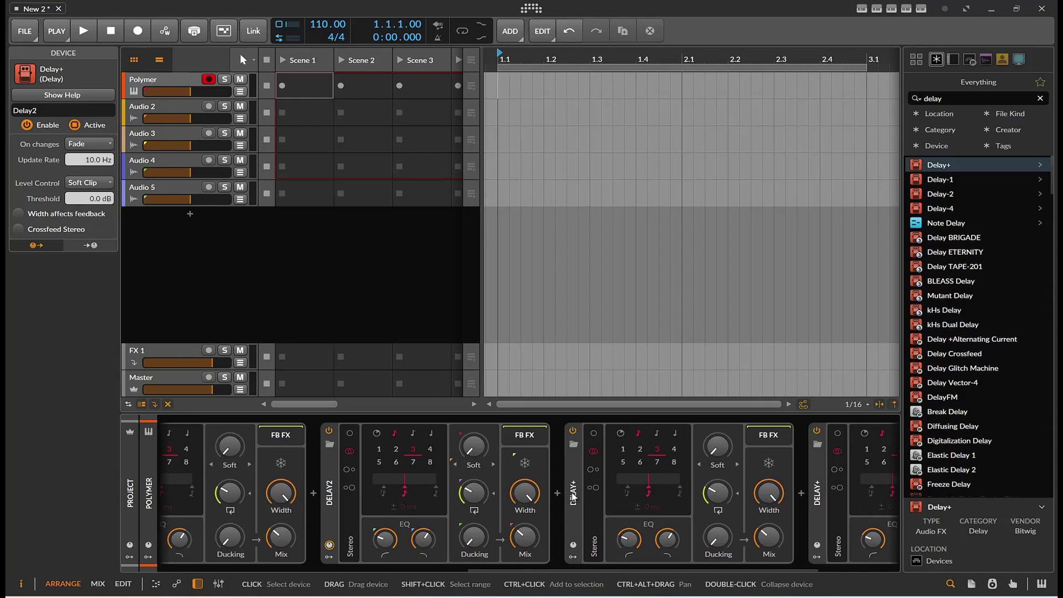
left_click(623, 542)
left_click(55, 110)
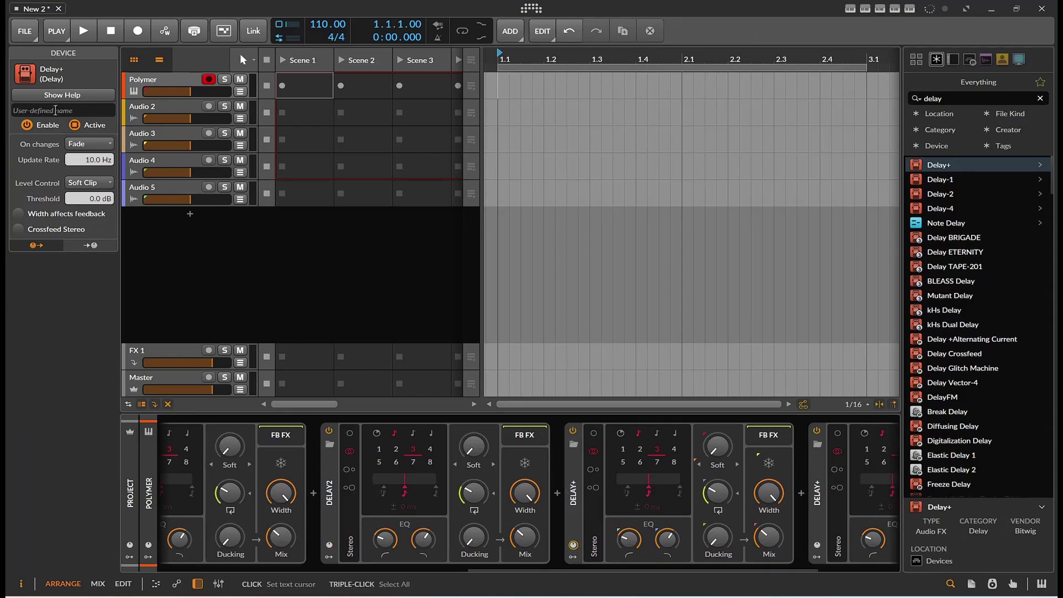
type("Delay3")
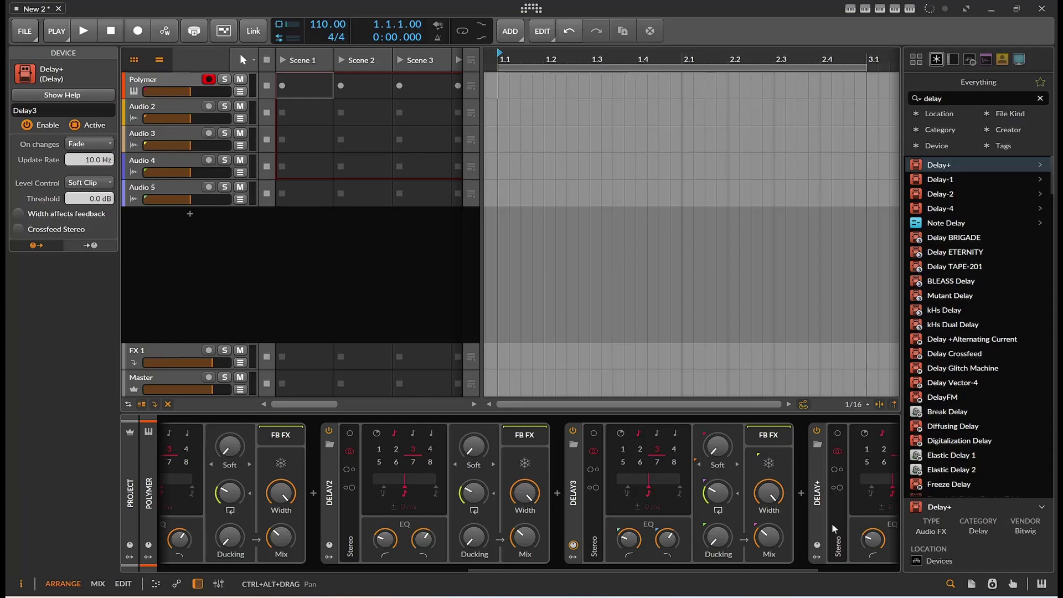
left_click(815, 517)
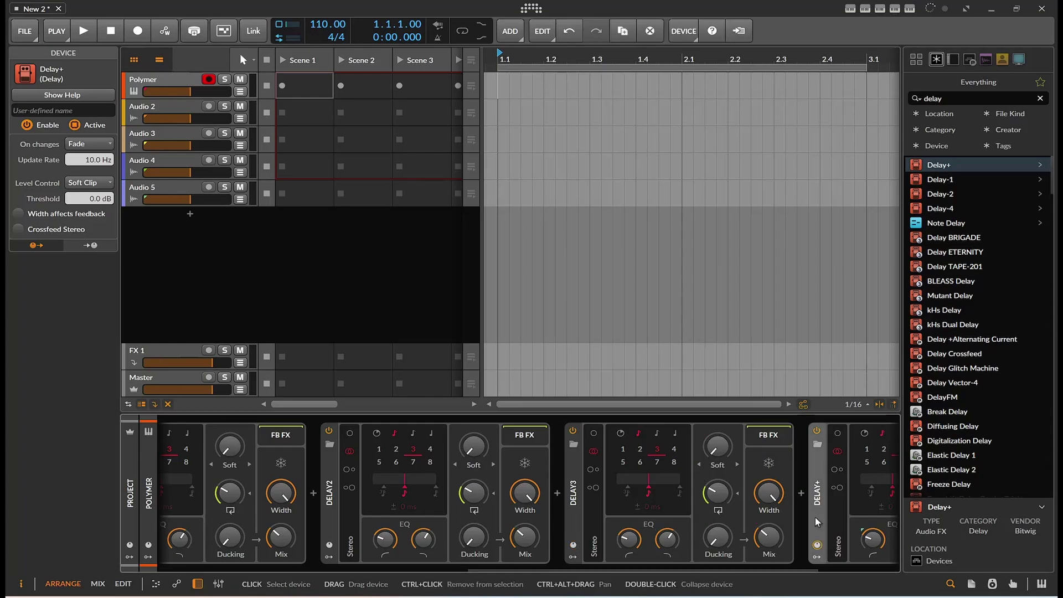
left_click(29, 111)
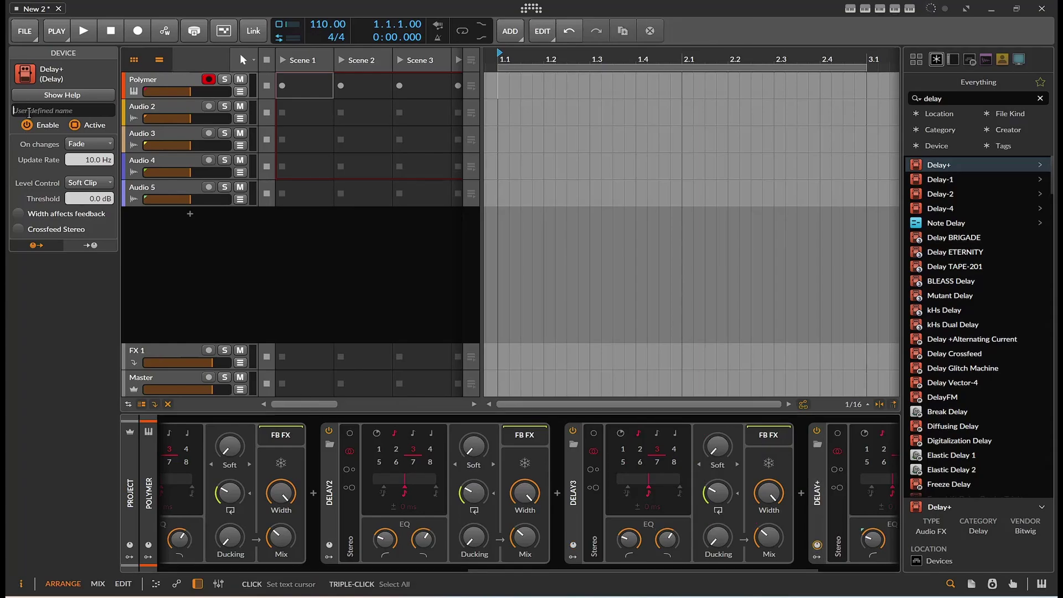
type("Delay")
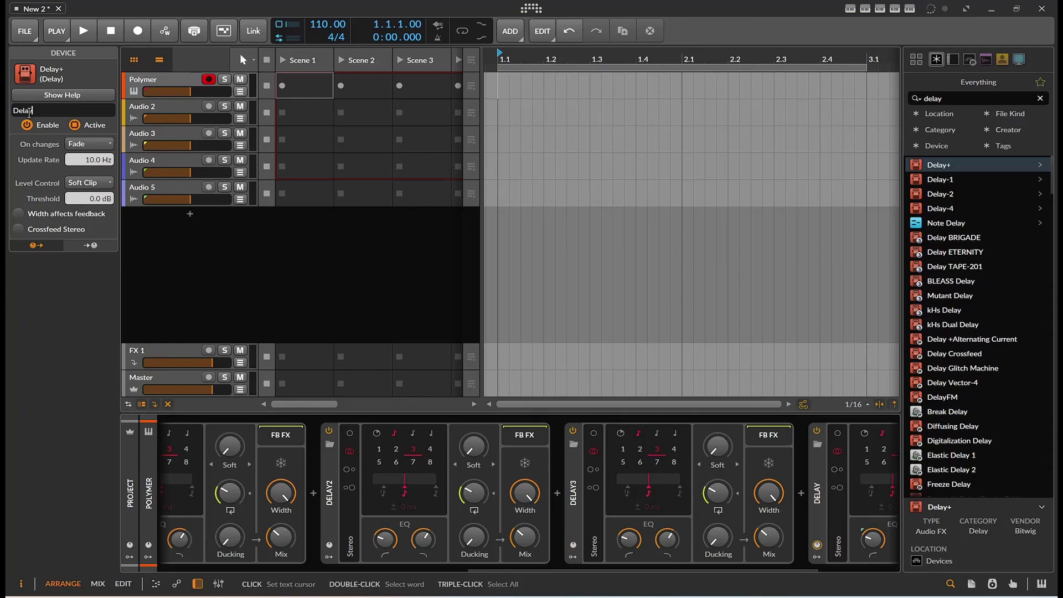
type("4")
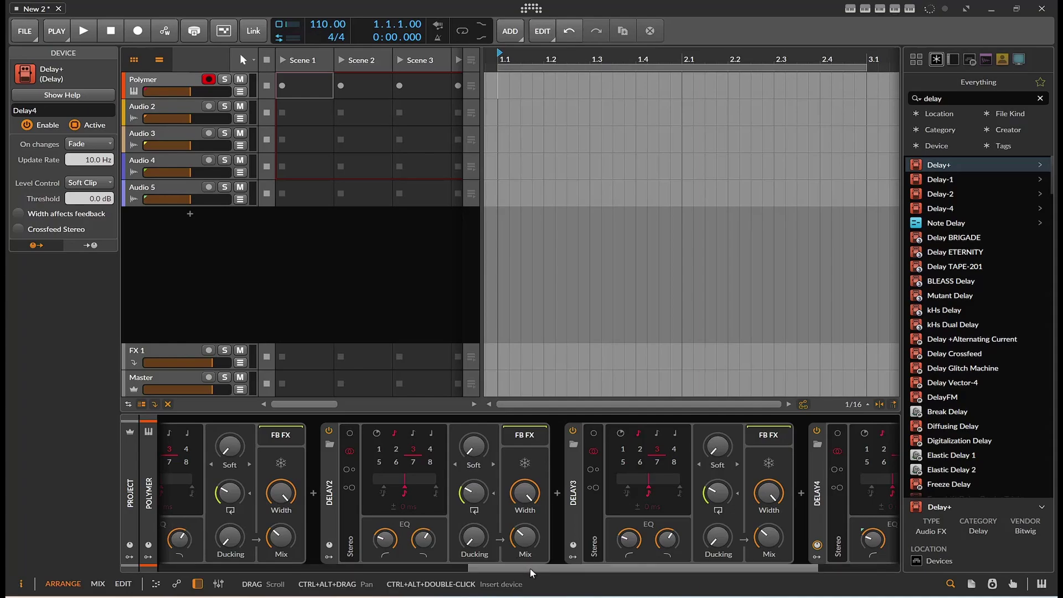
Step: Add an Audio Receiver to the Audio 2 track and set its source to the Polymer track's Delay1 Out
left_click_drag(530, 568, 274, 553)
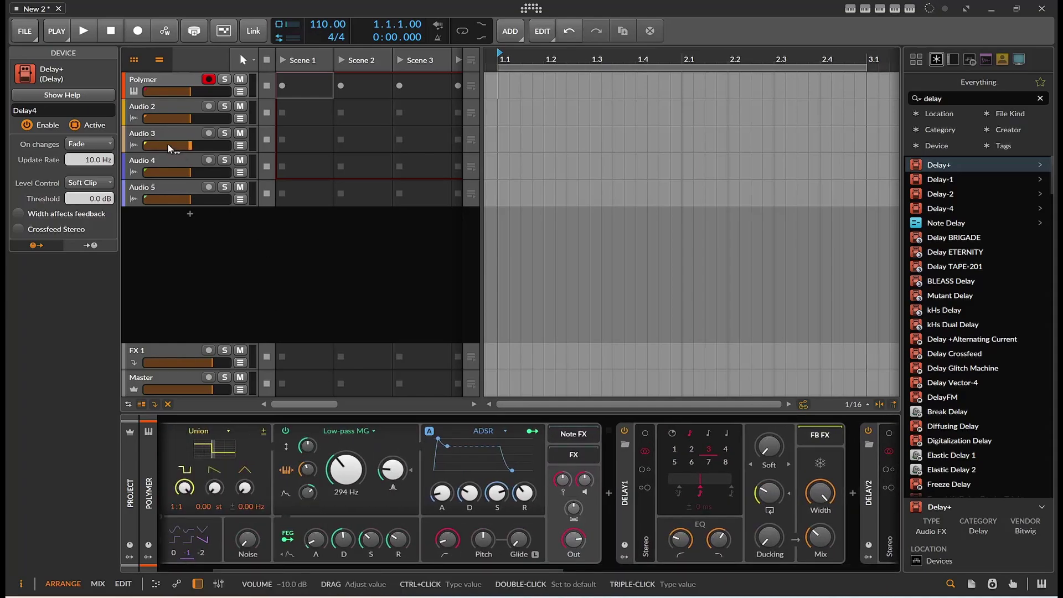
left_click(161, 105)
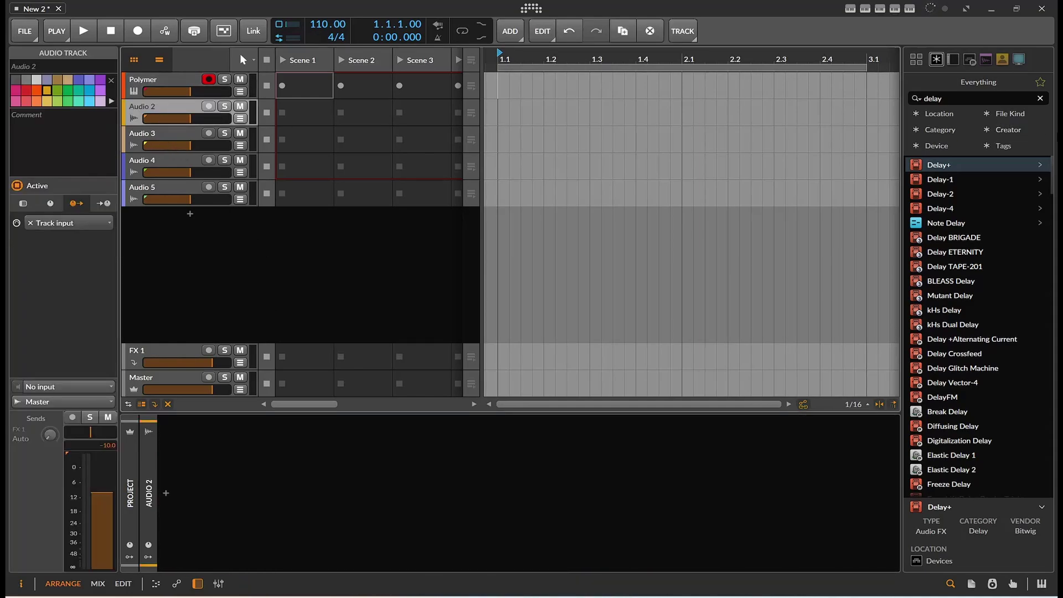
left_click(832, 94)
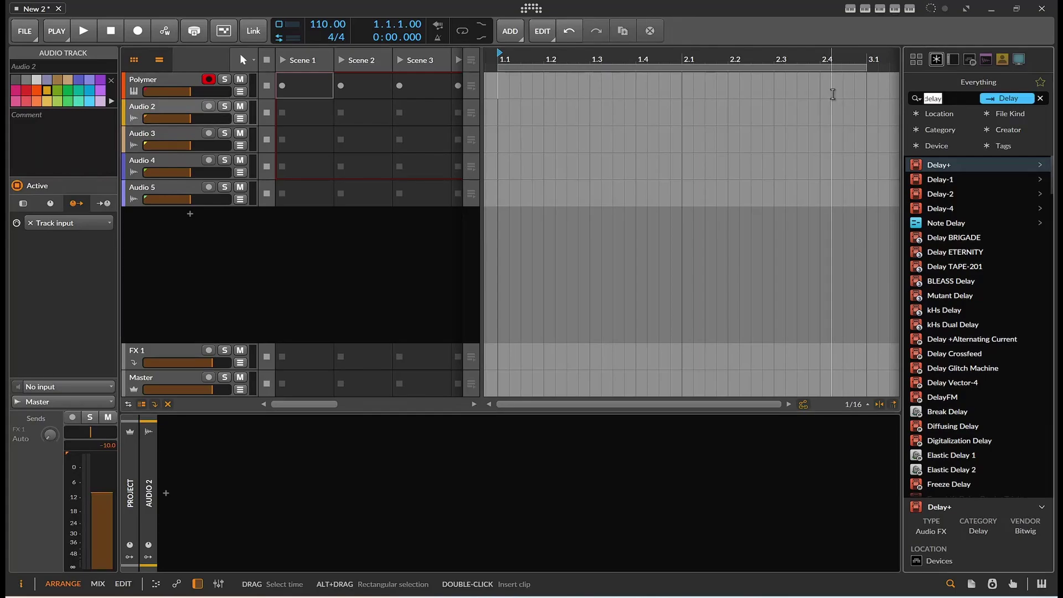
type("aud")
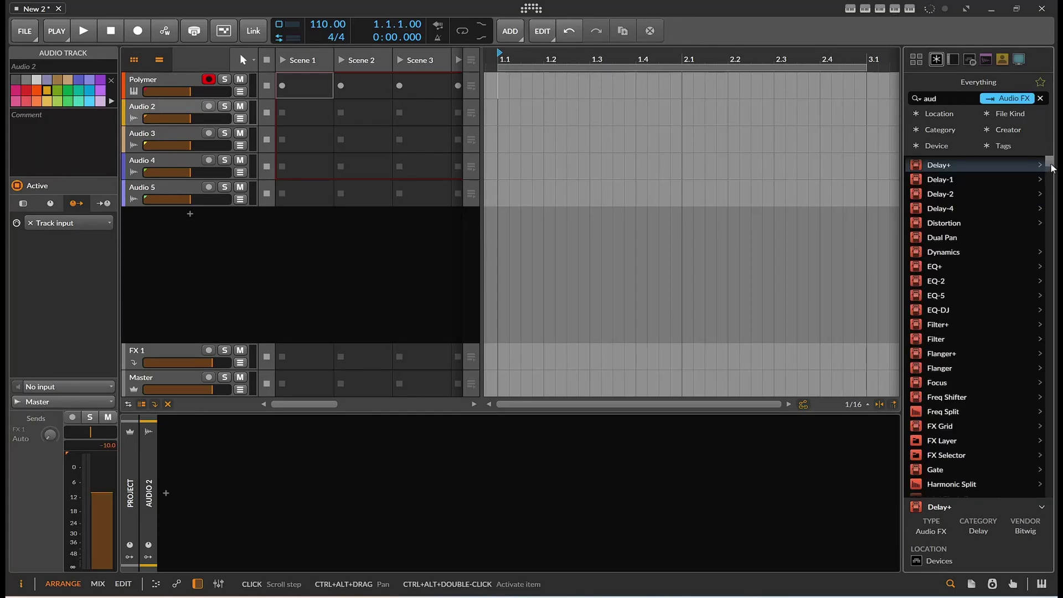
left_click_drag(952, 179, 367, 496)
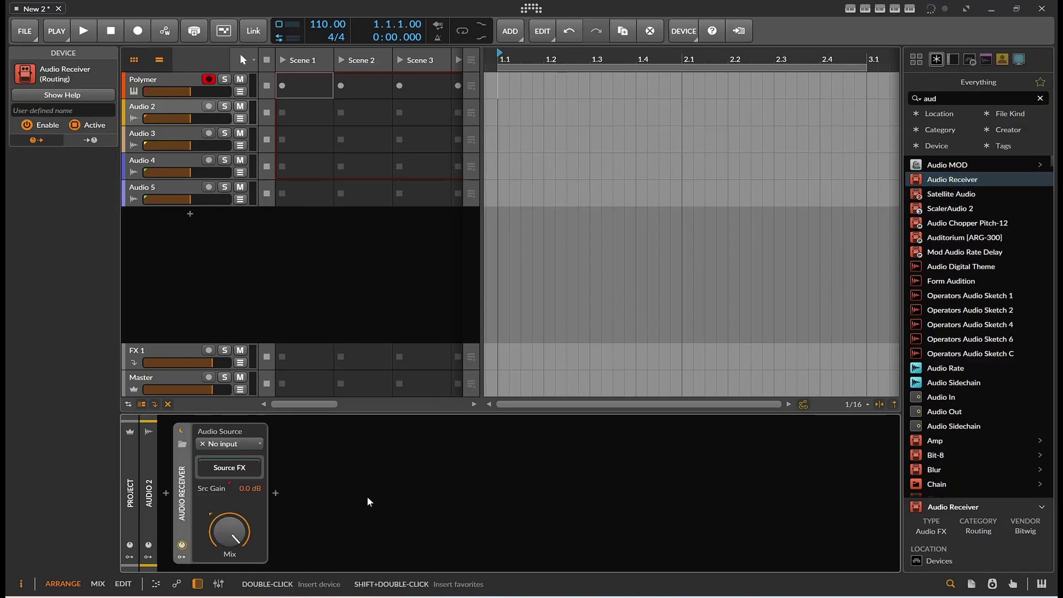
left_click(244, 443)
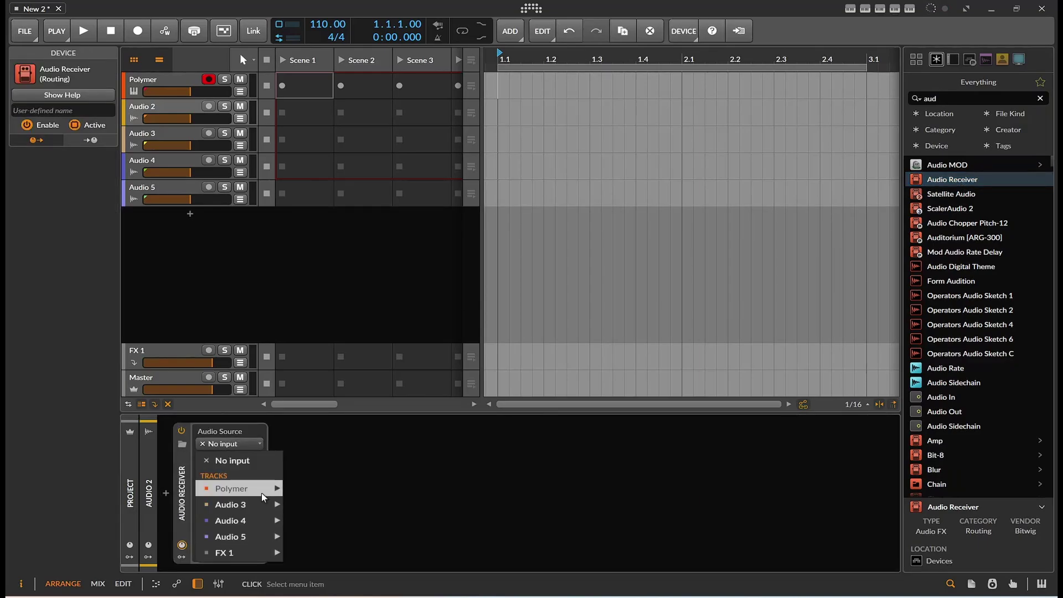
mouse_move(262, 494)
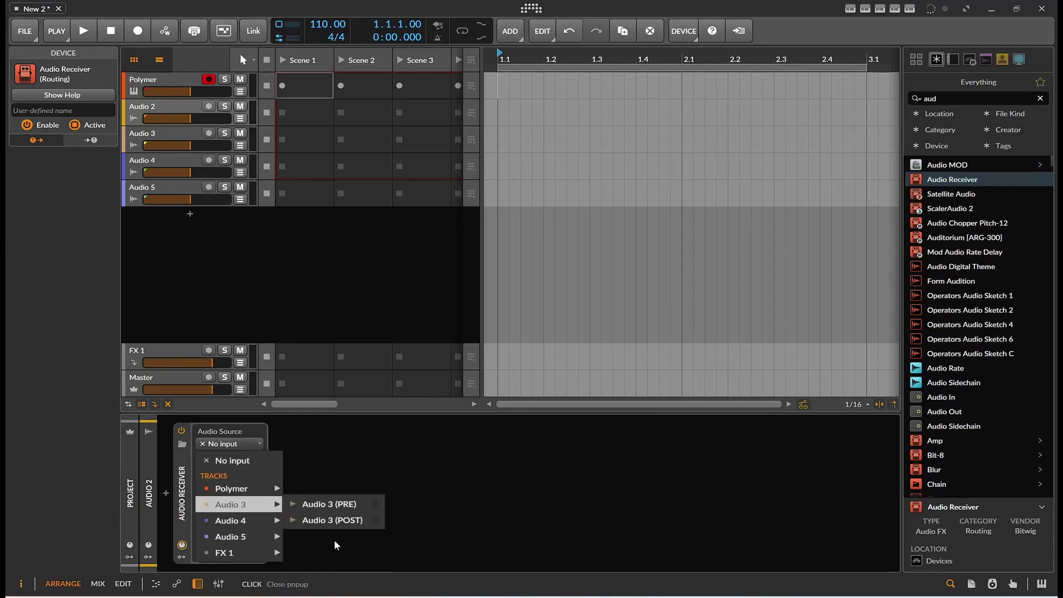
left_click(337, 543)
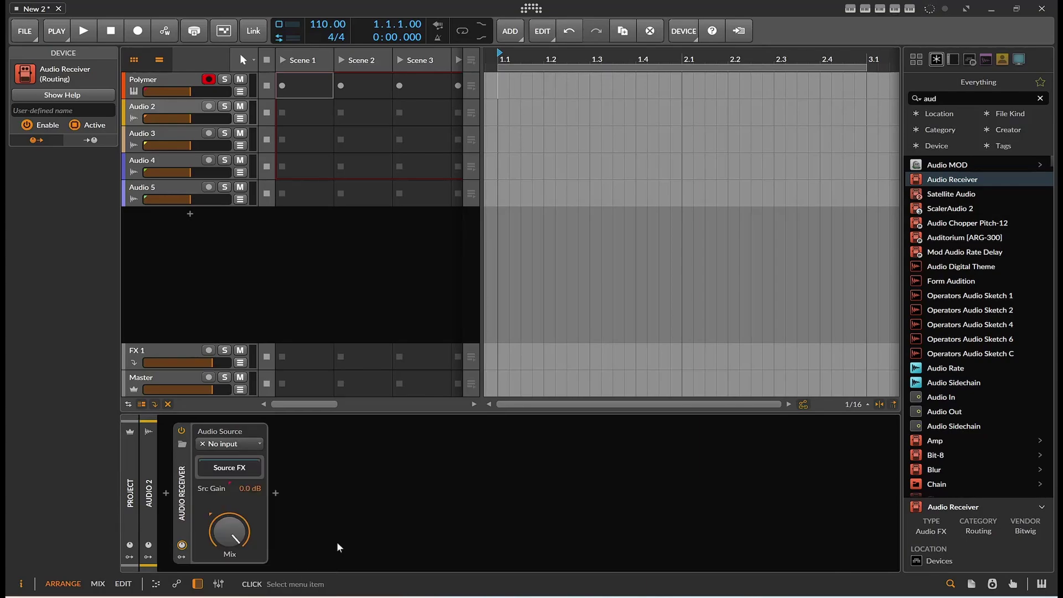
Step: Add an Audio Receiver to the Audio 3 track and set its source to the Polymer track's Delay2 Out
left_click(169, 137)
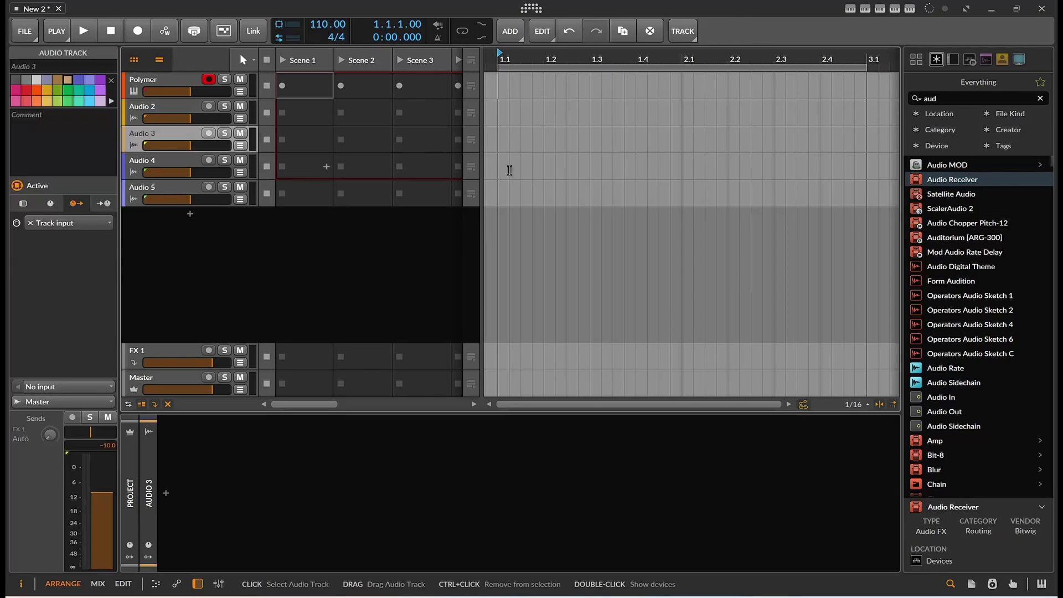
left_click_drag(972, 174, 310, 468)
left_click(228, 441)
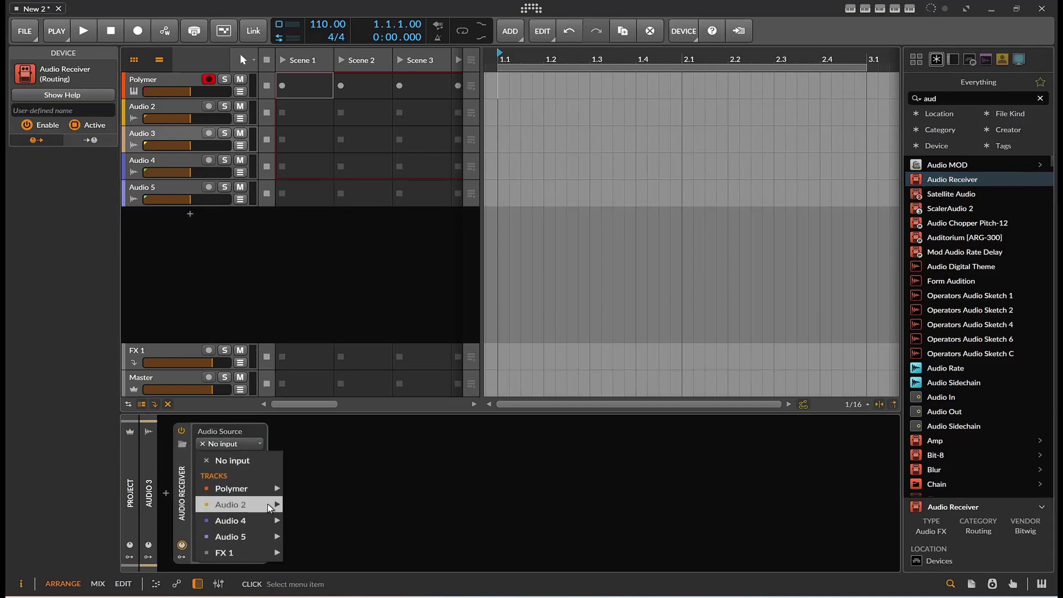
mouse_move(264, 490)
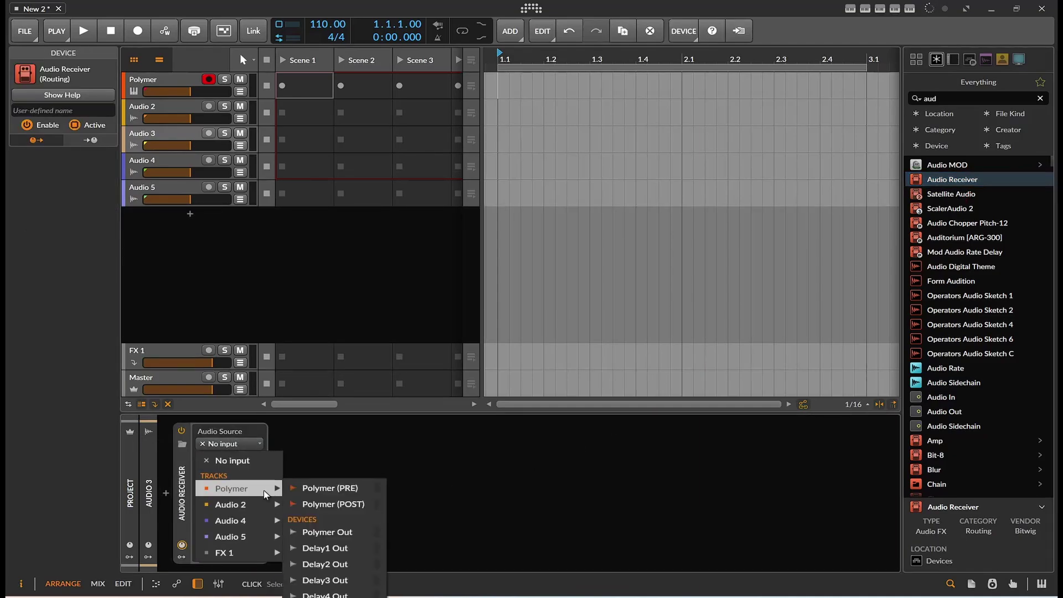
left_click(332, 564)
Step: Add an Audio Receiver to the Audio 4 track and set its source to the Polymer track's Delay3 Out
left_click(161, 163)
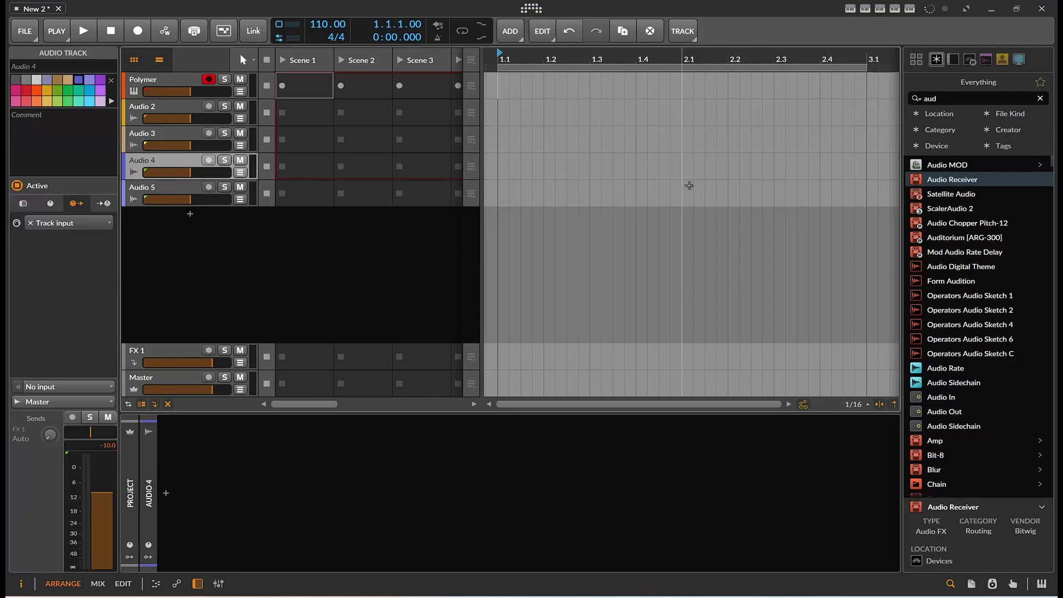
left_click_drag(938, 185, 404, 536)
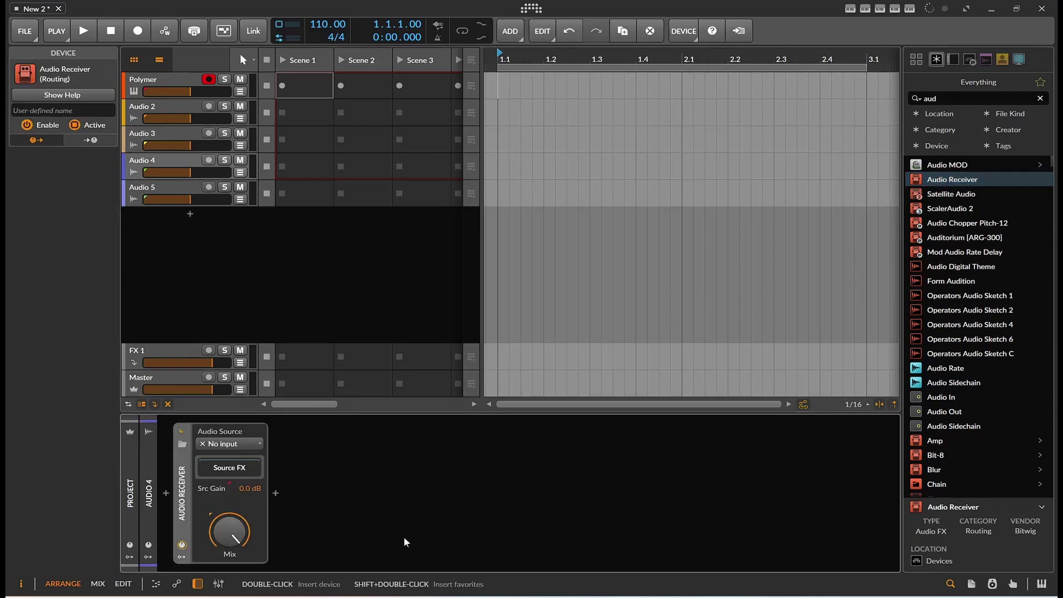
left_click(214, 441)
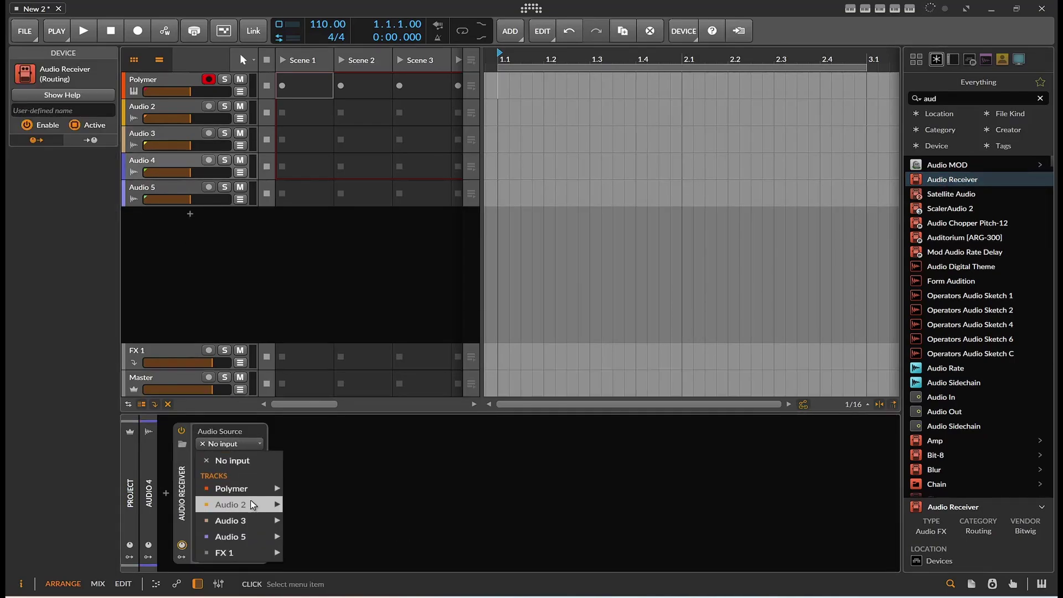
mouse_move(254, 487)
left_click(365, 579)
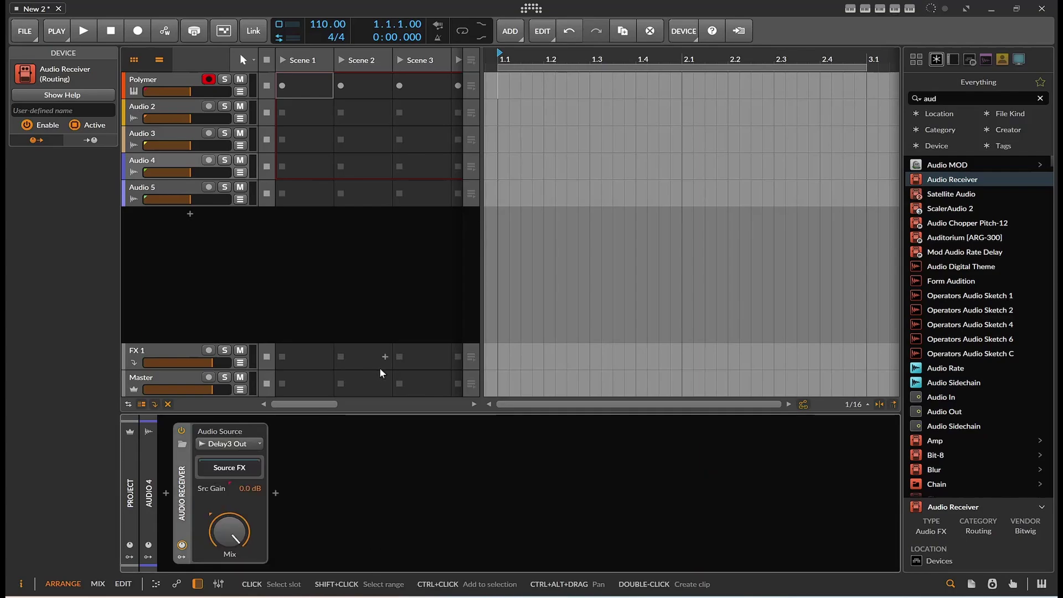
Step: Add an Audio Receiver to the Audio 5 track and set its source to the Polymer track's Delay4 Out
left_click(158, 189)
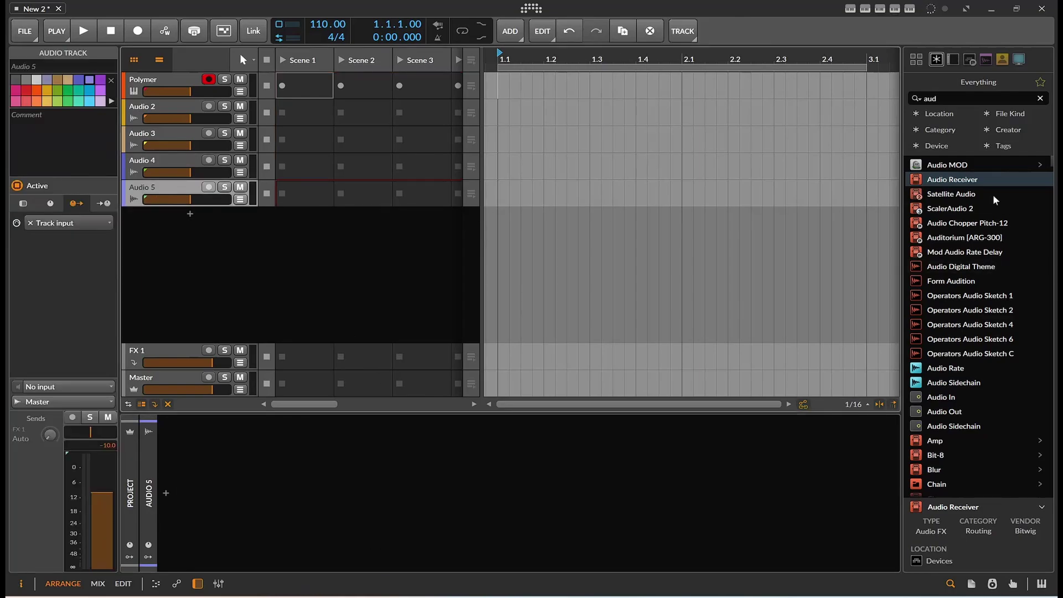
left_click_drag(952, 181, 558, 519)
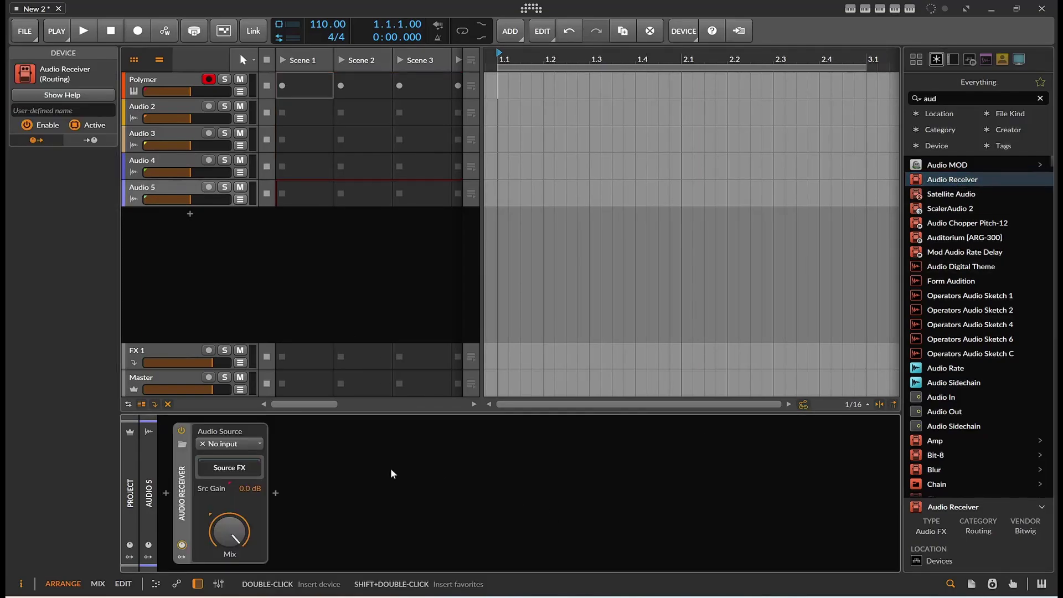
left_click(238, 444)
mouse_move(267, 493)
left_click(357, 580)
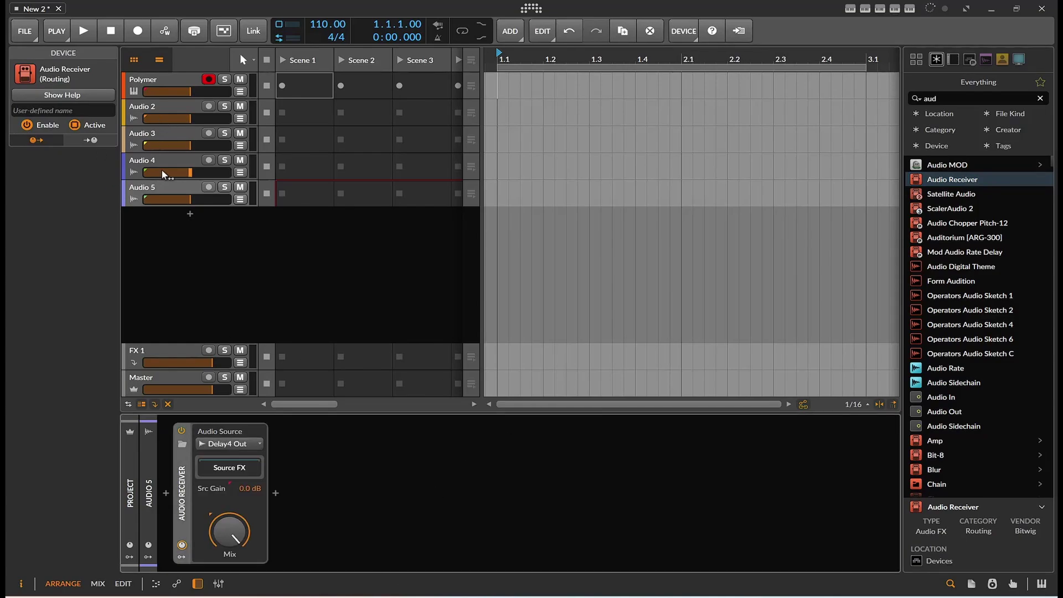
Step: Rename the Audio 2 track as Delay1 and the Audio 3 track as Delay2
left_click(156, 114)
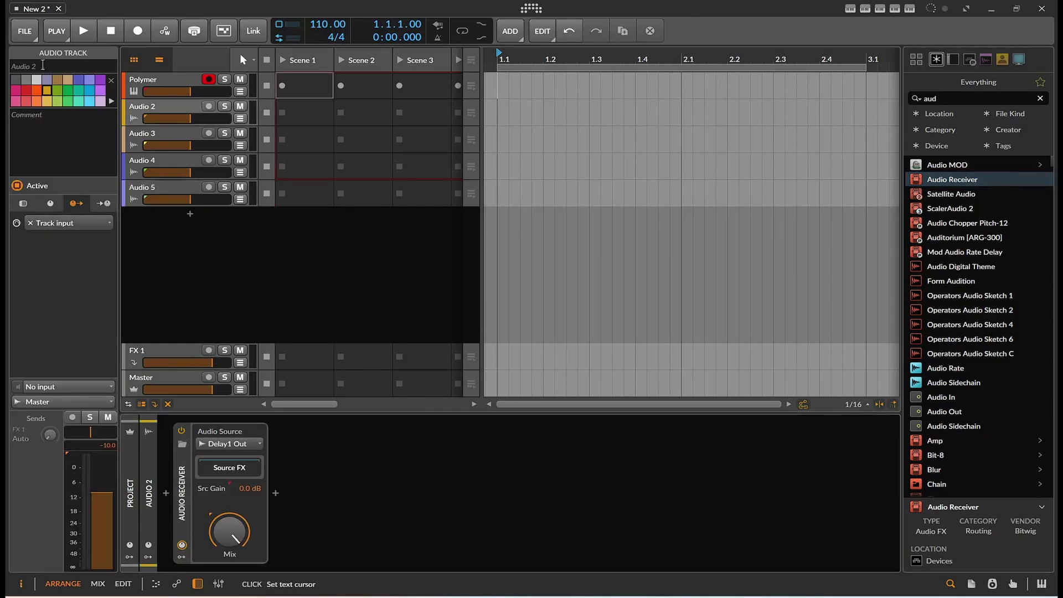
type("Delay1")
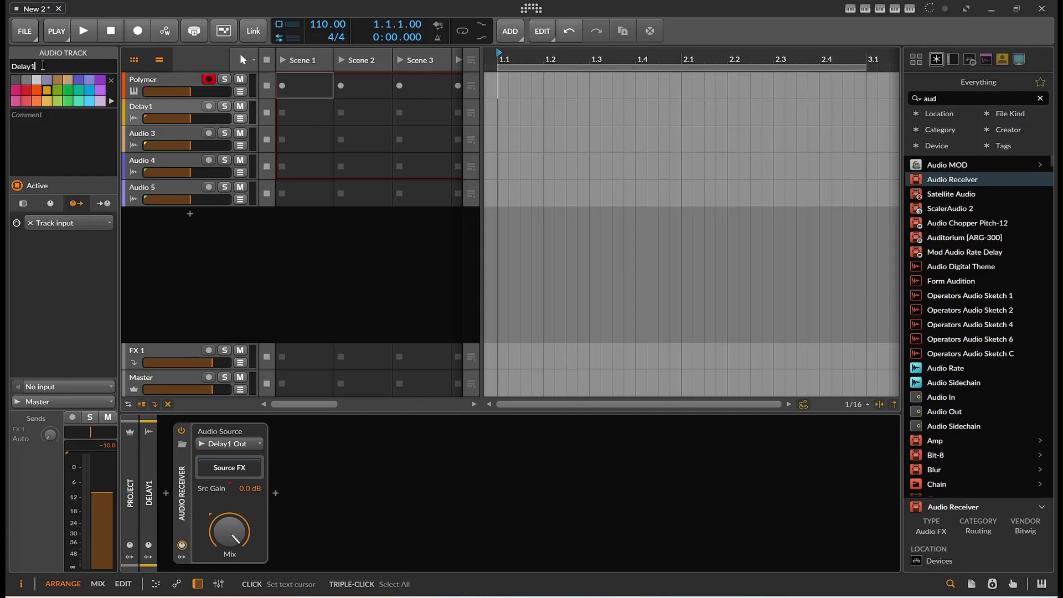
key("Return")
left_click(143, 140)
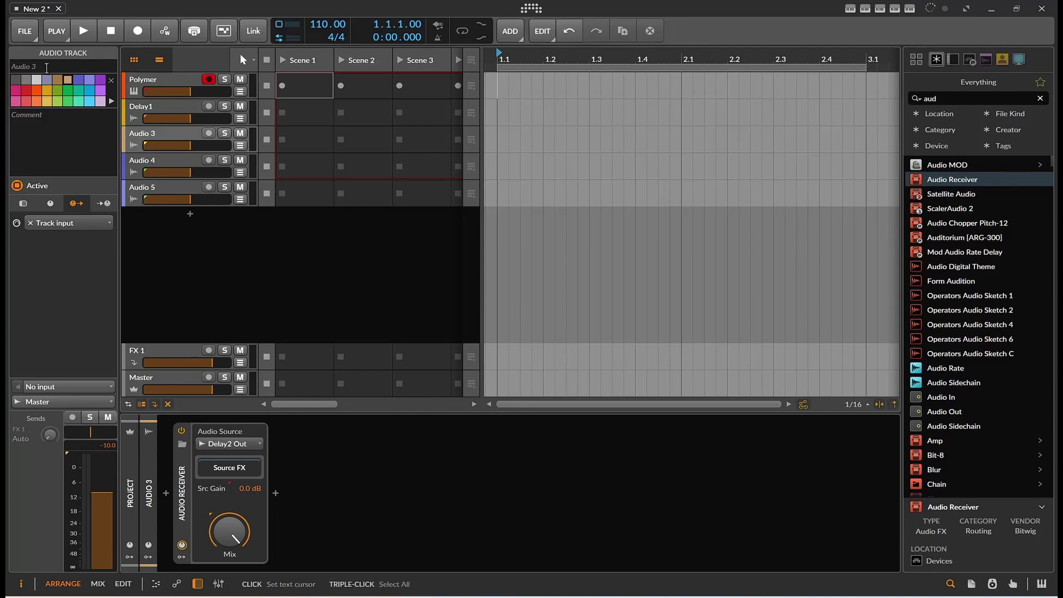
type("Delay2")
Step: Rename the Audio 4 track as Delay3 and the Audio 5 track as Delay4
left_click(160, 157)
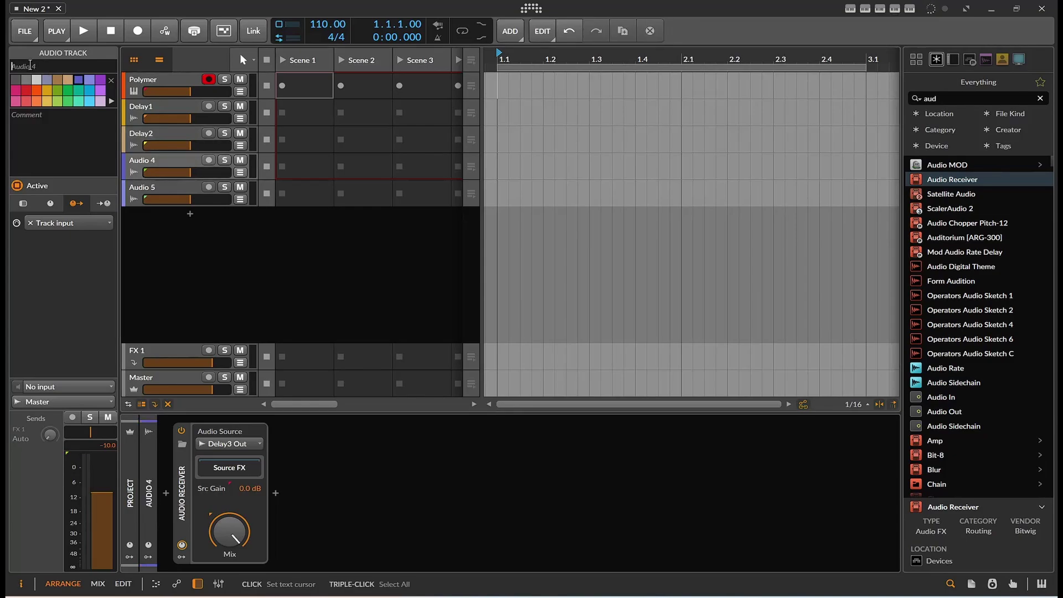
type("Delay3")
left_click(171, 182)
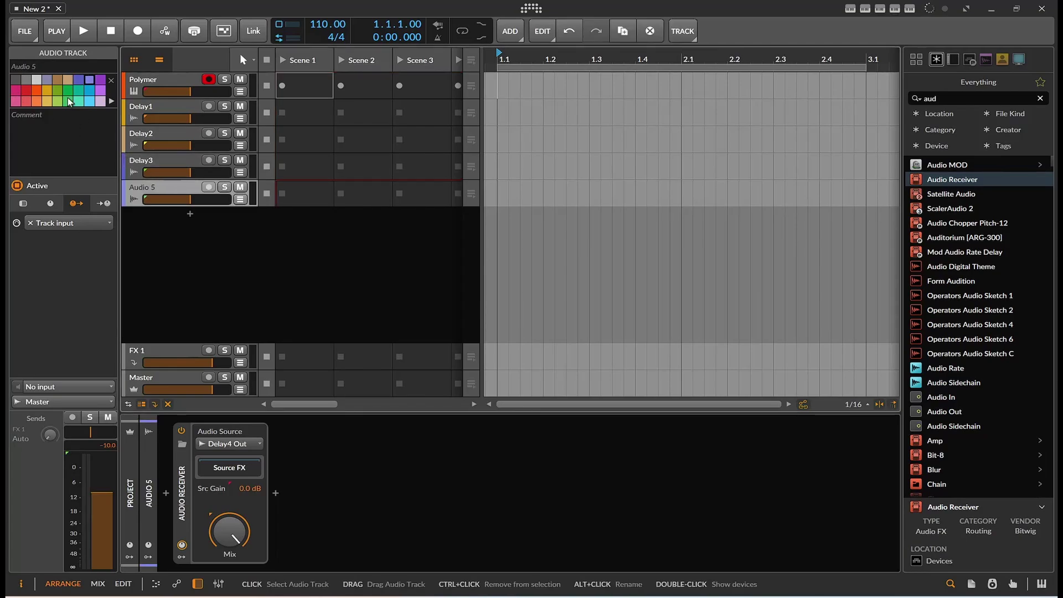
left_click(56, 70)
type("Delay4")
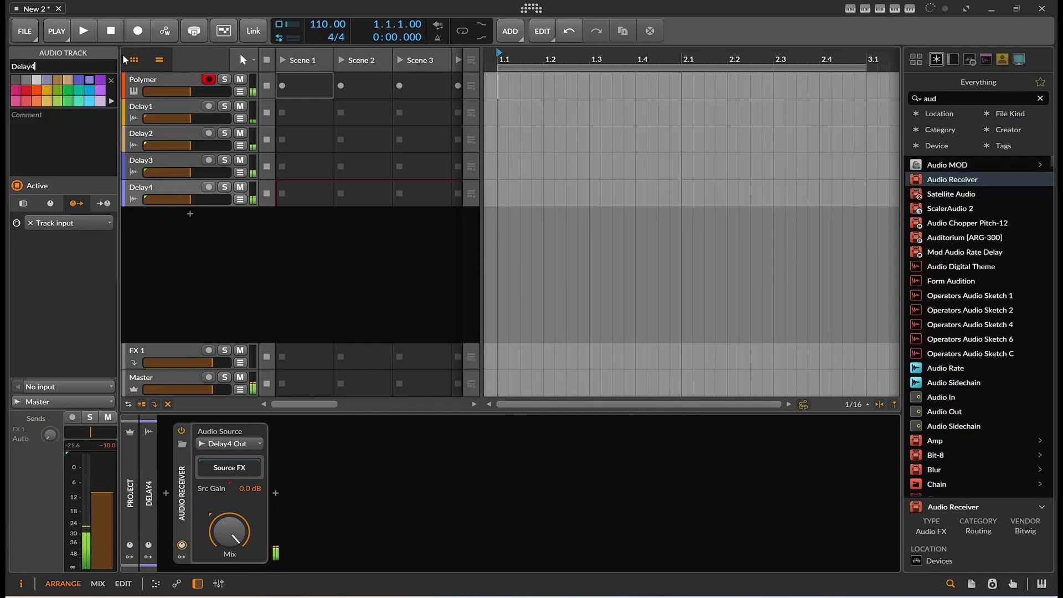
Step: Set the beats of delay to 1 on all four Delay+ devices of the Polymer track and dismiss the driver notification
left_click(147, 81)
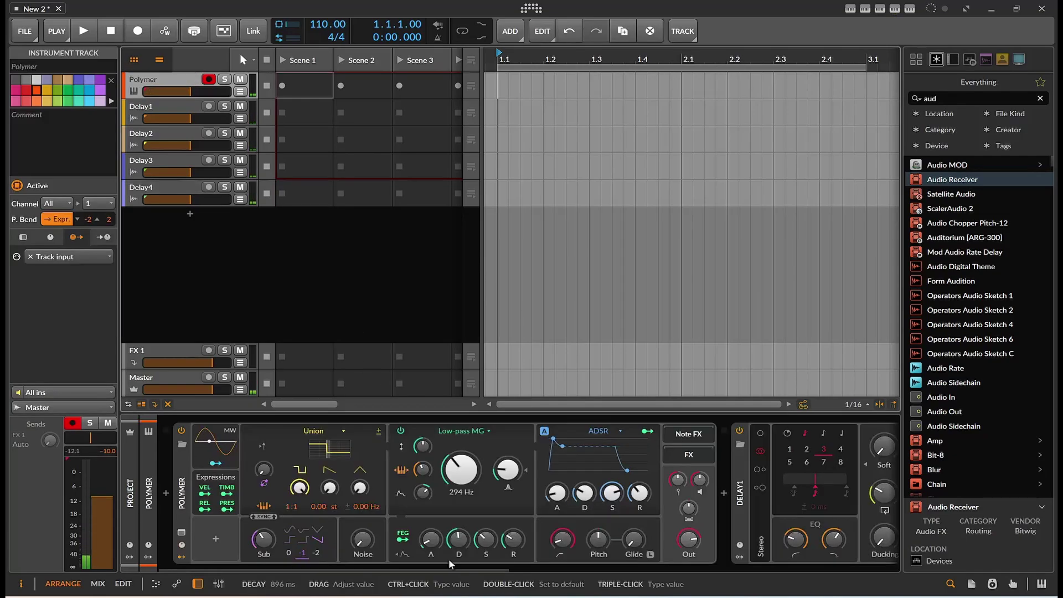
left_click_drag(450, 569, 696, 559)
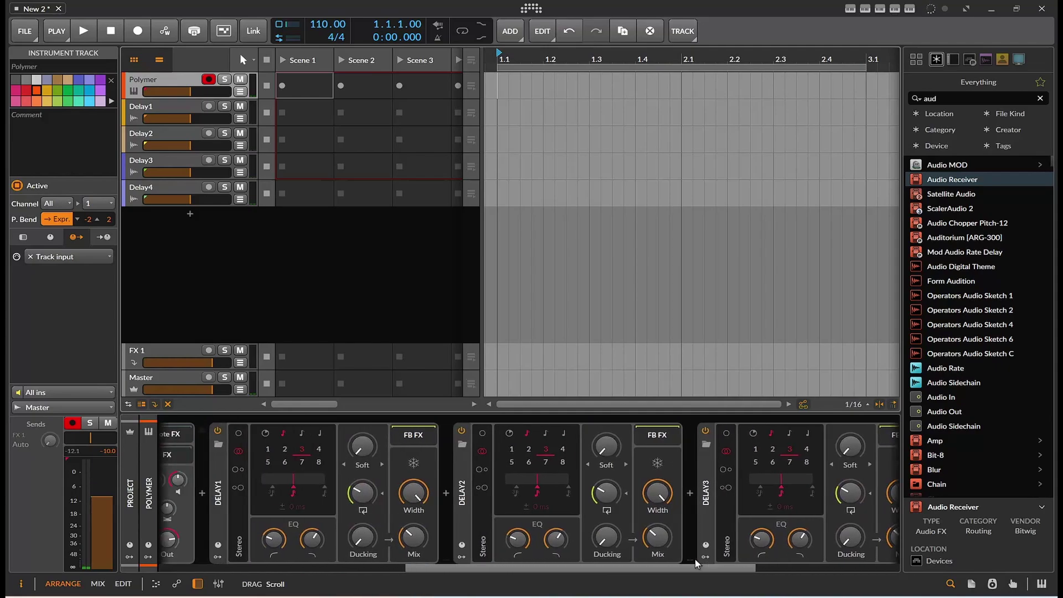
left_click(268, 447)
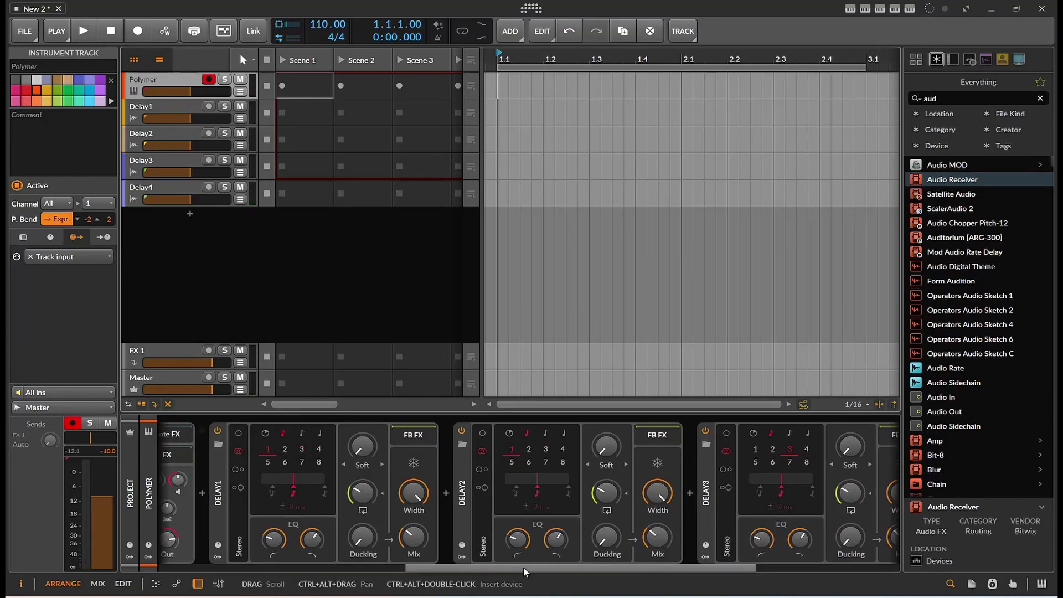
left_click_drag(523, 567, 683, 566)
left_click(599, 449)
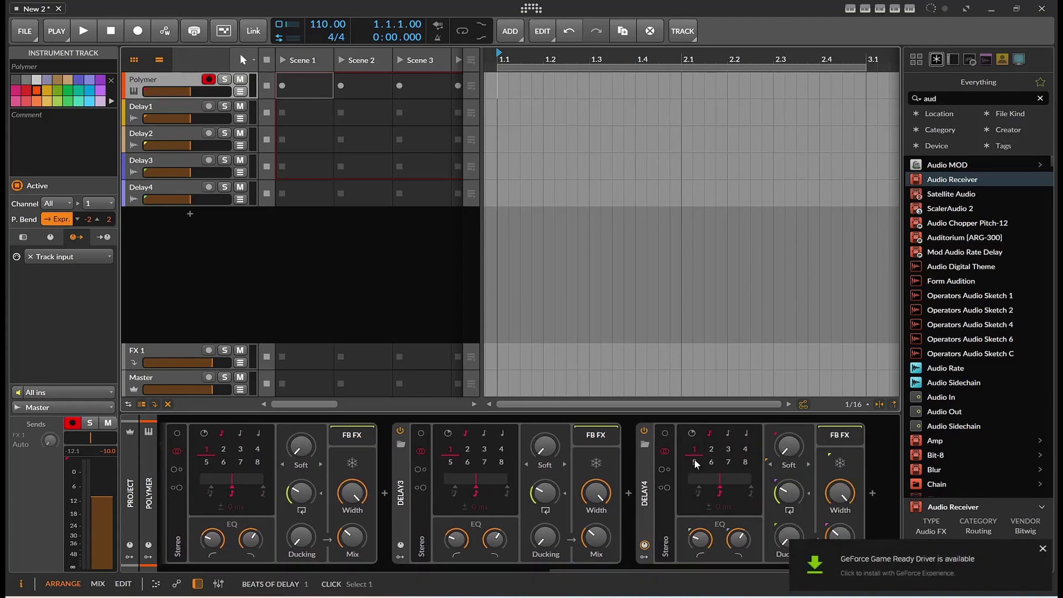
left_click(1043, 548)
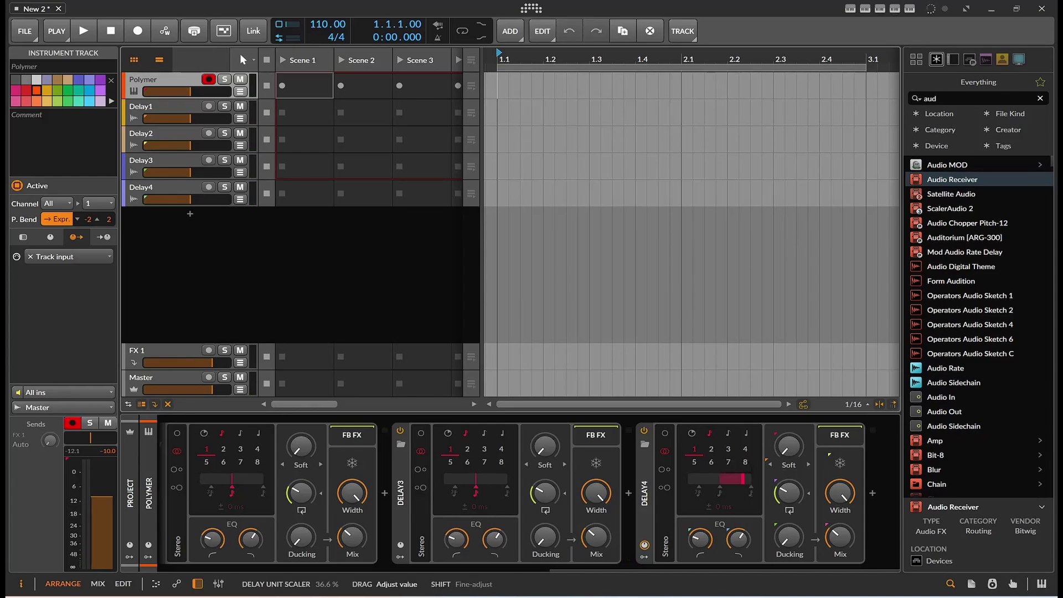
Step: Raise the Delay4 device's delay unit scaler to its maximum and select its longest note unit
left_click_drag(742, 479, 742, 465)
left_click_drag(743, 465, 742, 465)
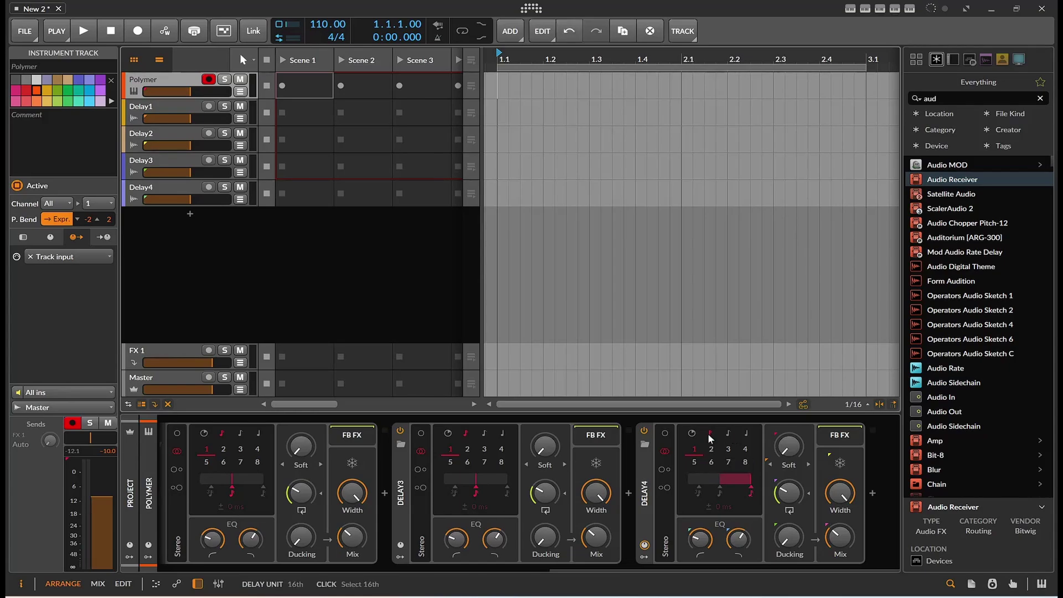
left_click(732, 433)
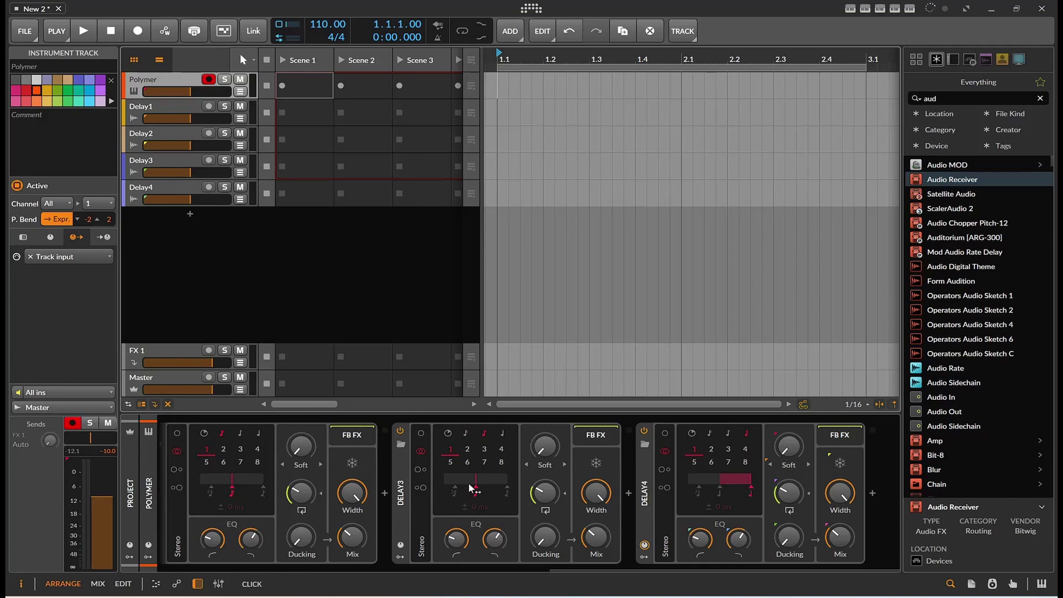
Step: Set the Delay3 device's delay unit scaler to 31.6 % and raise the Delay2 device's scaler about halfway above centre
left_click_drag(470, 478, 471, 471)
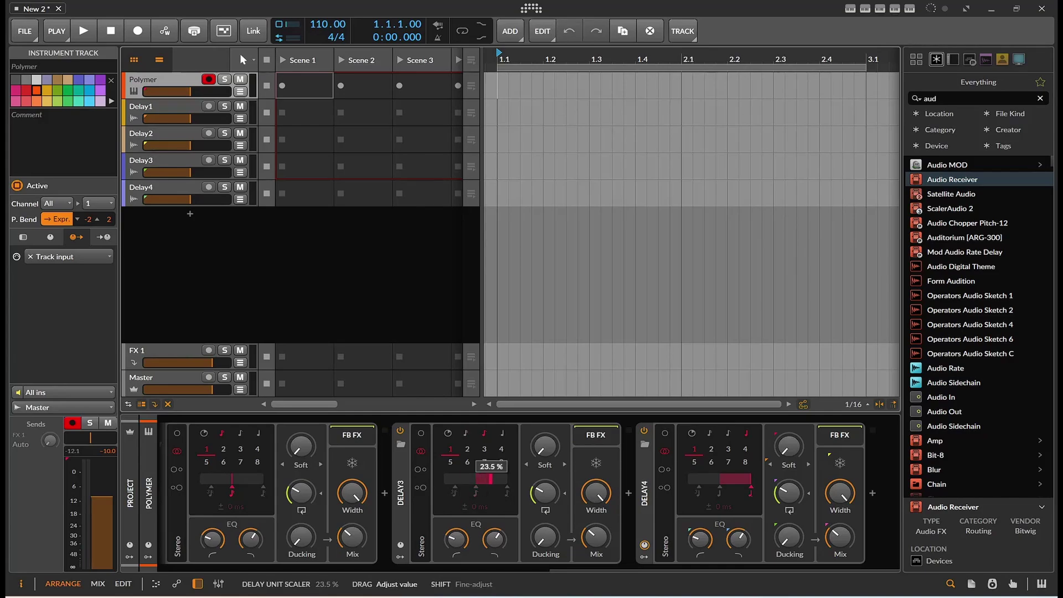
left_click_drag(493, 477, 497, 487)
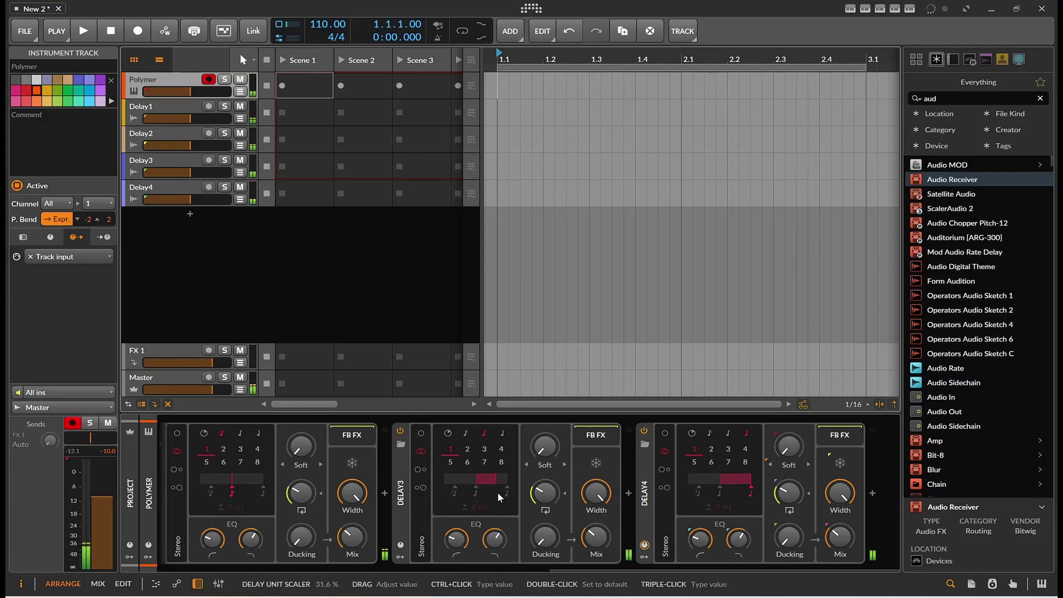
left_click_drag(593, 566, 440, 562)
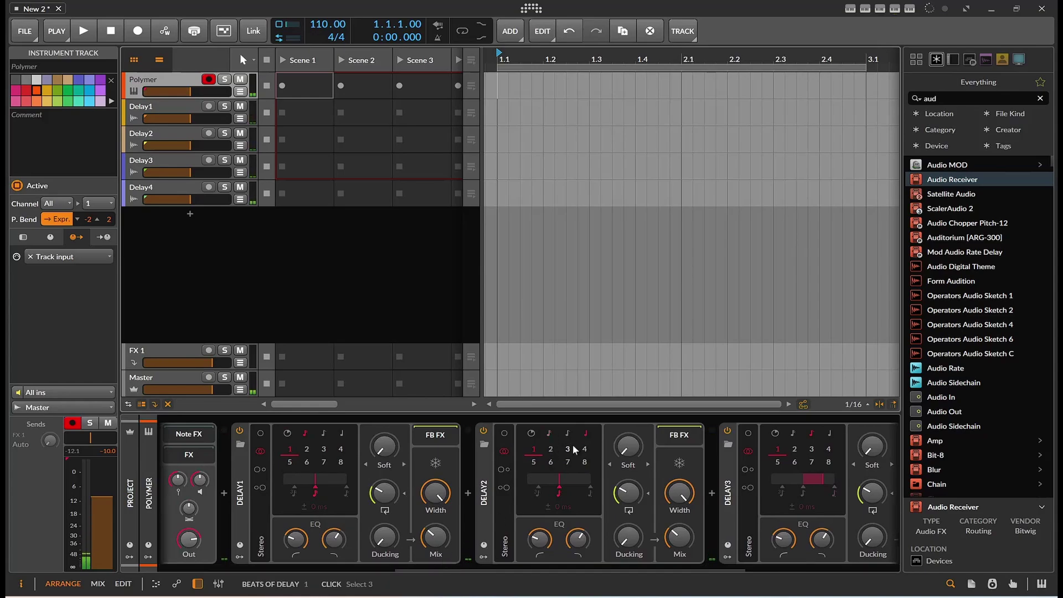
left_click_drag(581, 569, 557, 551)
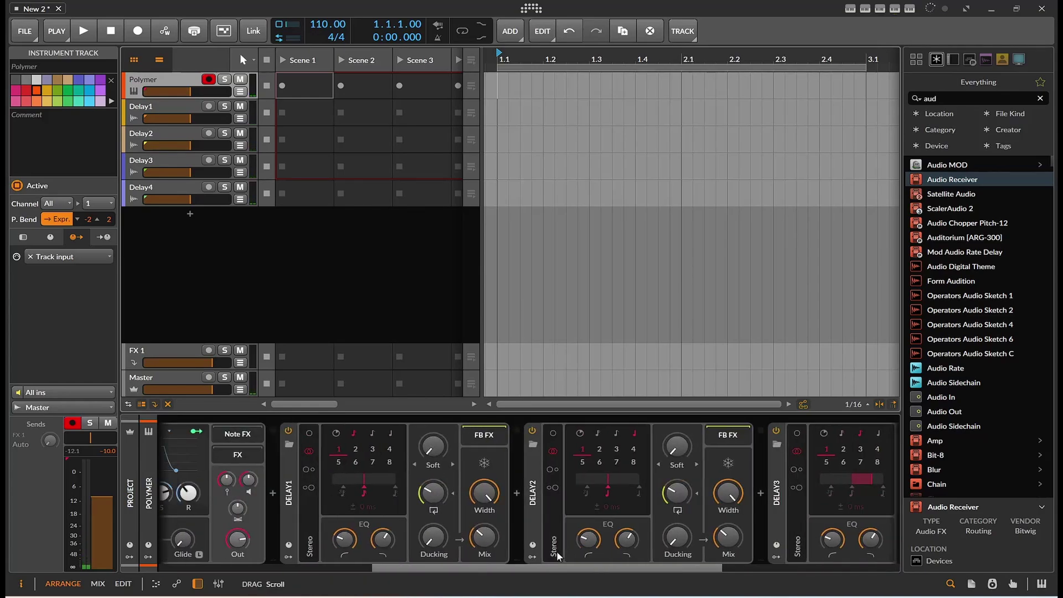
left_click_drag(606, 487, 623, 477)
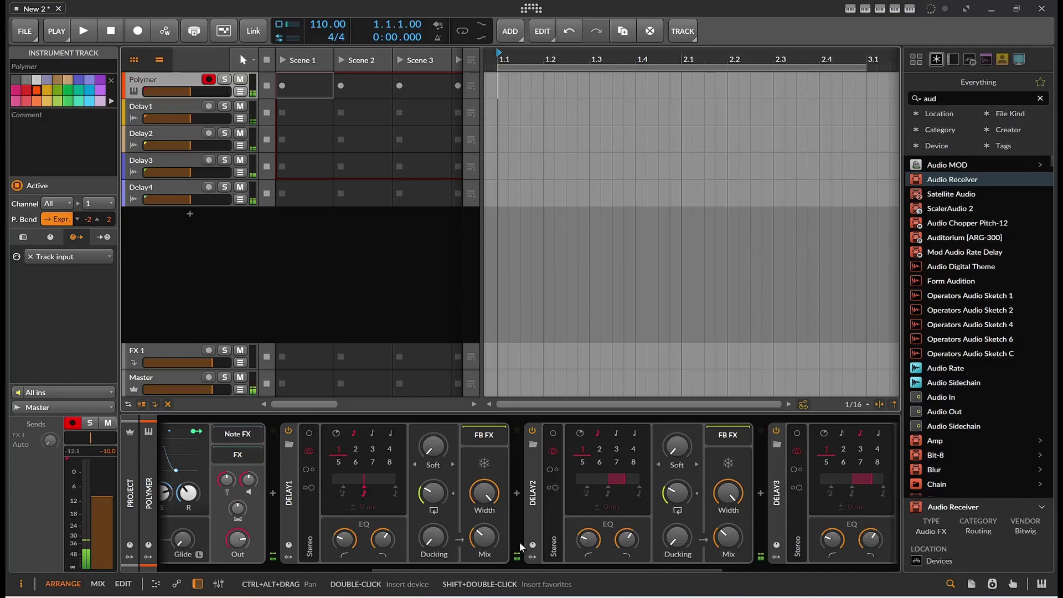
Step: Raise the Mix on all four Delay+ devices and increase the Feedback on Delay3 and Delay4
left_click_drag(487, 539, 487, 528)
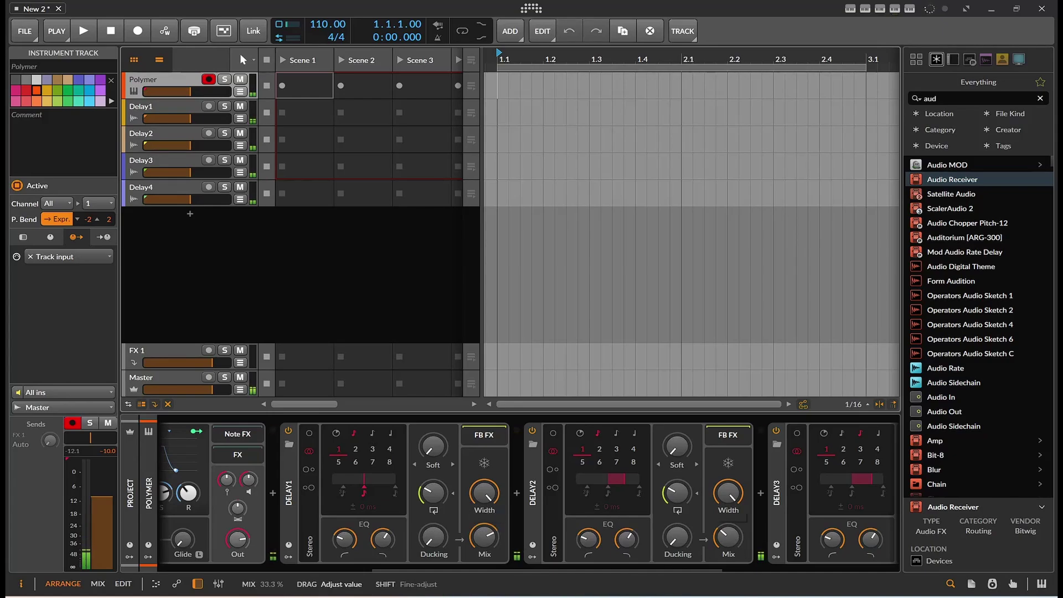
left_click_drag(697, 570, 795, 565)
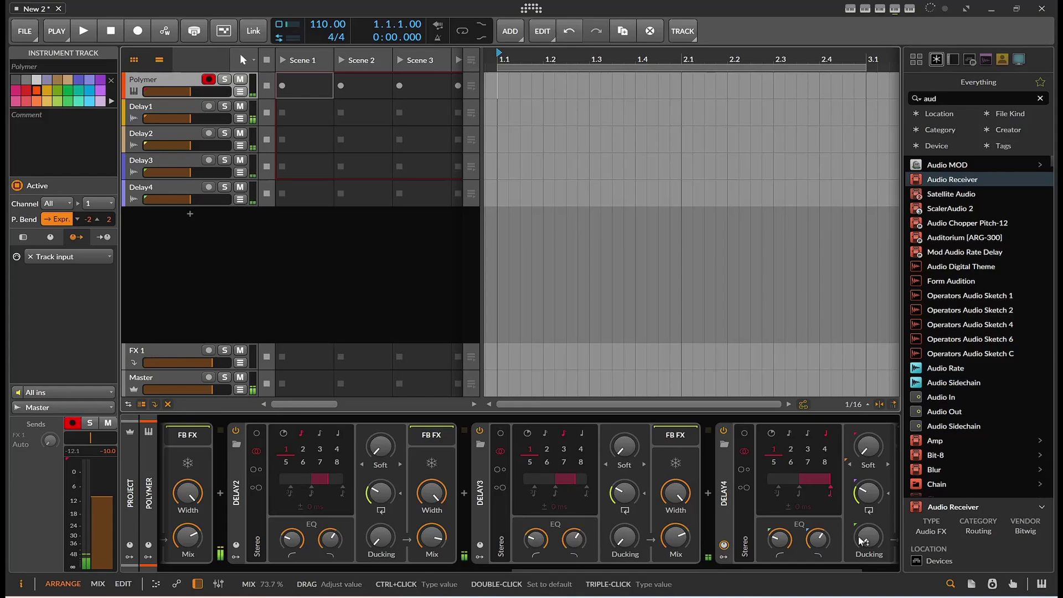
left_click_drag(817, 569, 859, 556)
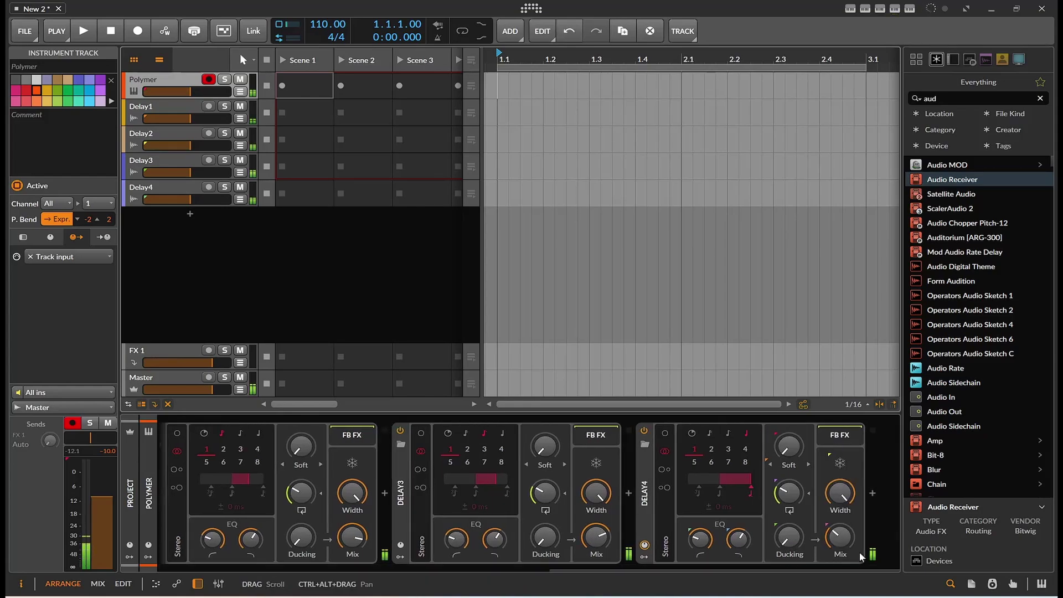
left_click_drag(792, 494, 792, 492)
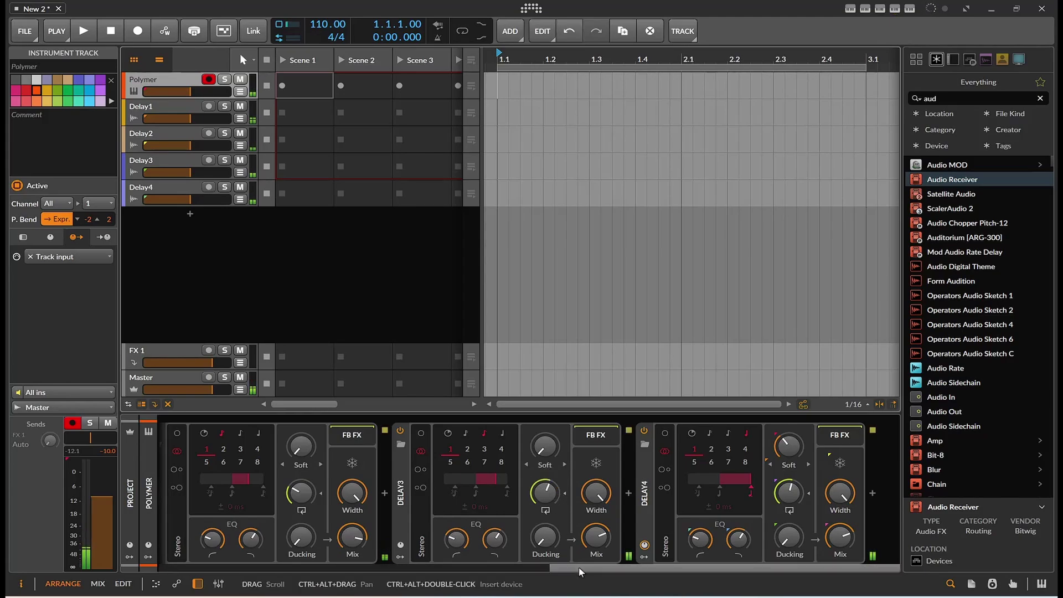
Step: Configure the Delay1 device with Ping L mode, maximum Mix, 84.9 % Feedback and a delay unit scaler below centre
left_click_drag(565, 566, 347, 560)
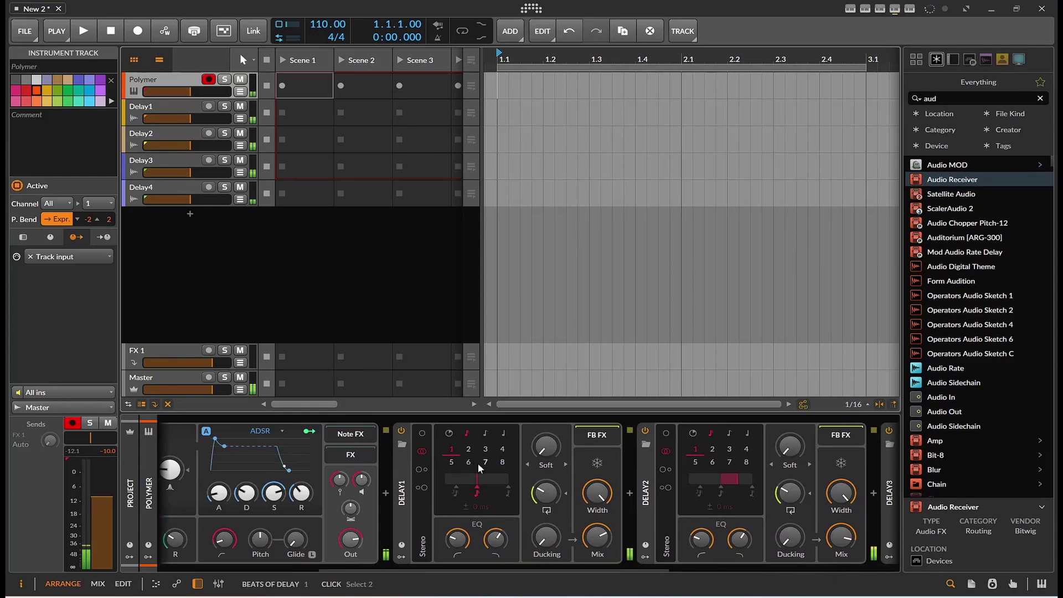
left_click(430, 473)
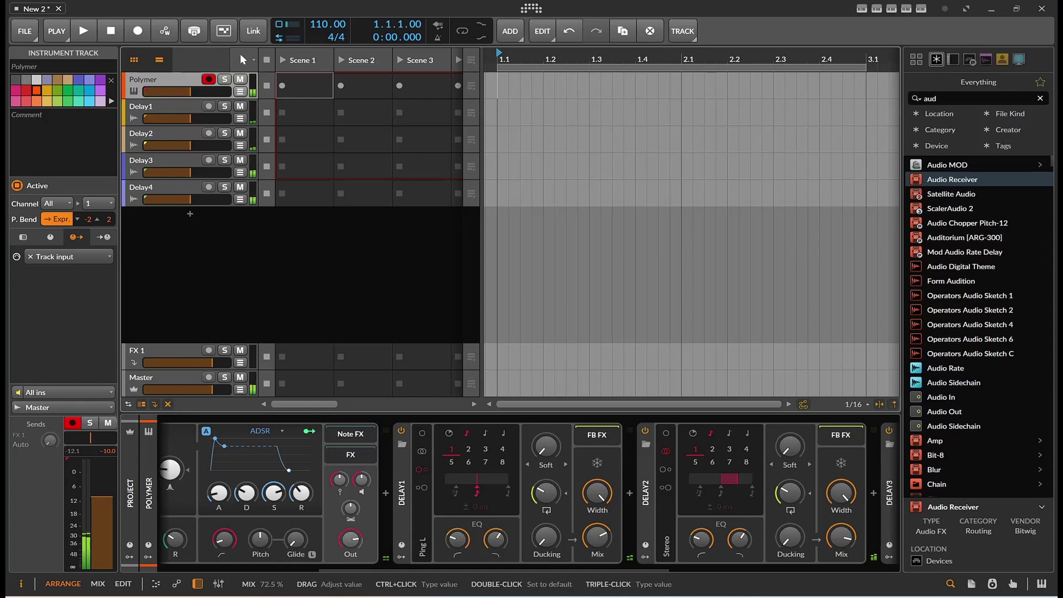
left_click_drag(596, 535, 596, 537)
left_click_drag(545, 492, 546, 483)
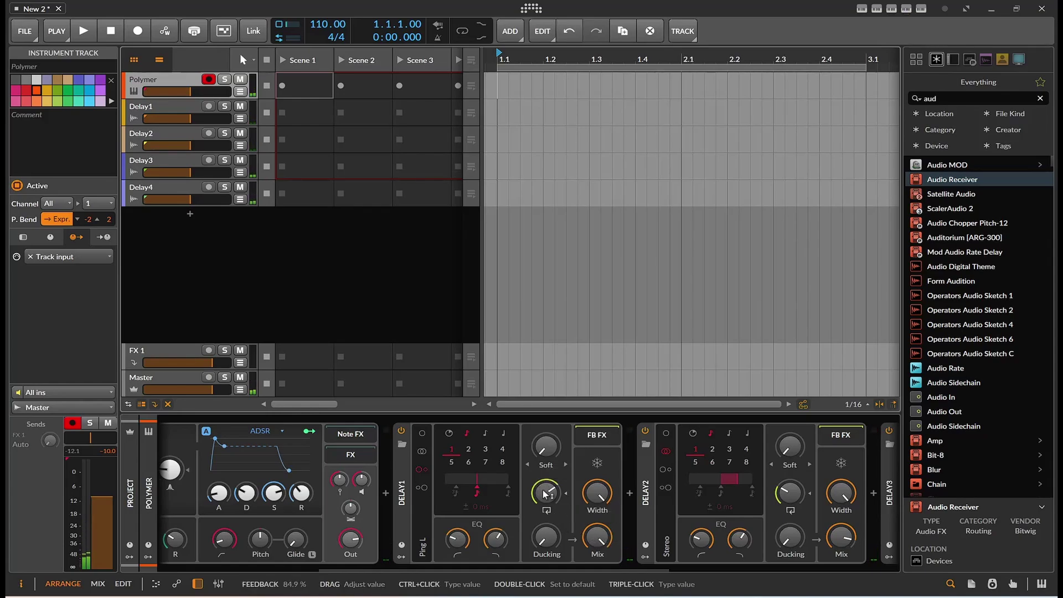
left_click_drag(477, 478, 463, 483)
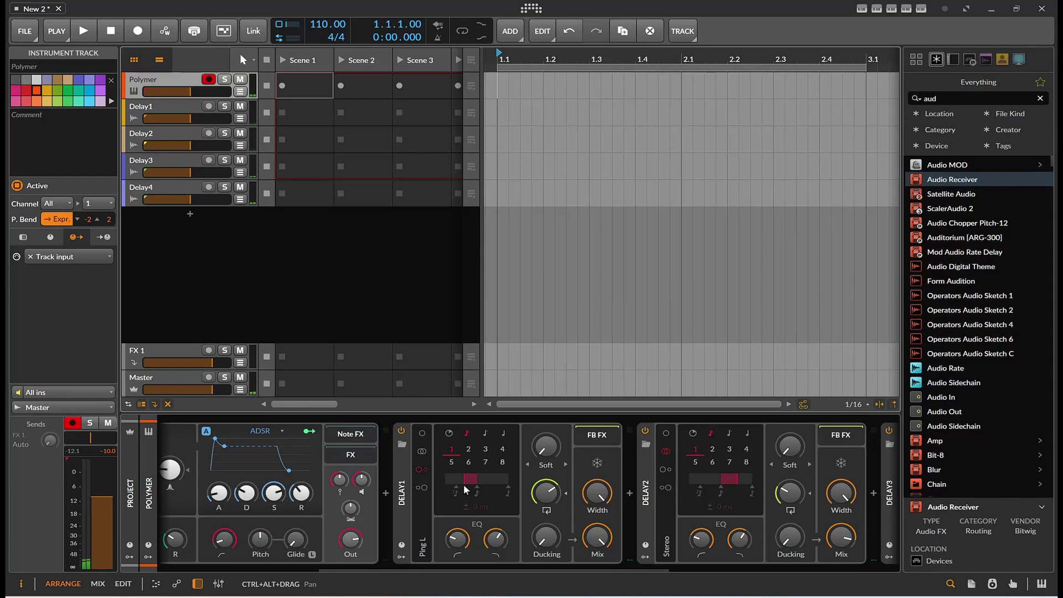
Step: Slightly lower the Delay3 device's delay unit scaler
left_click_drag(563, 564, 732, 572)
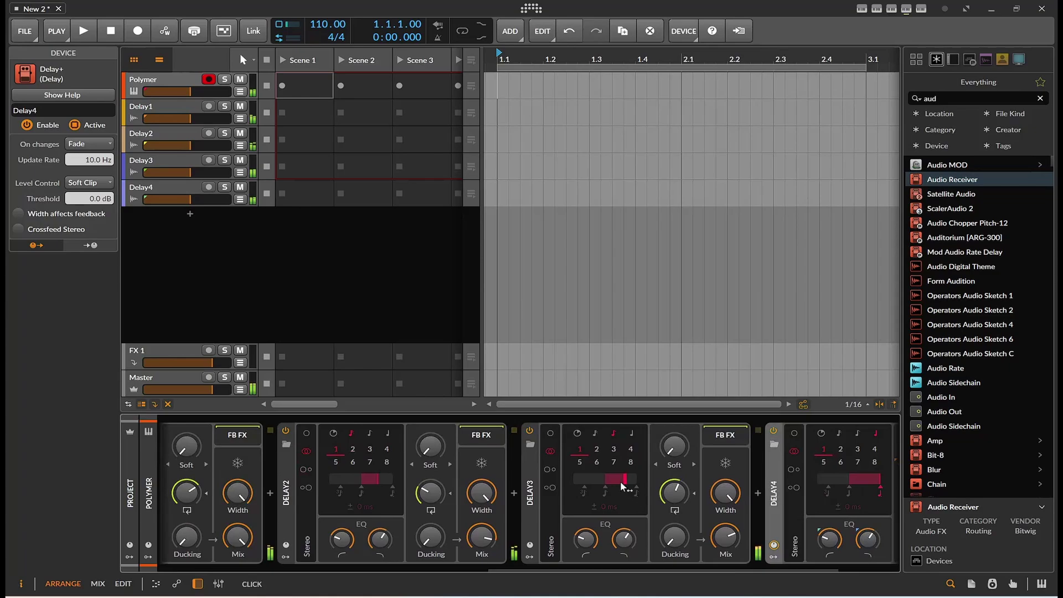
left_click_drag(623, 487, 621, 487)
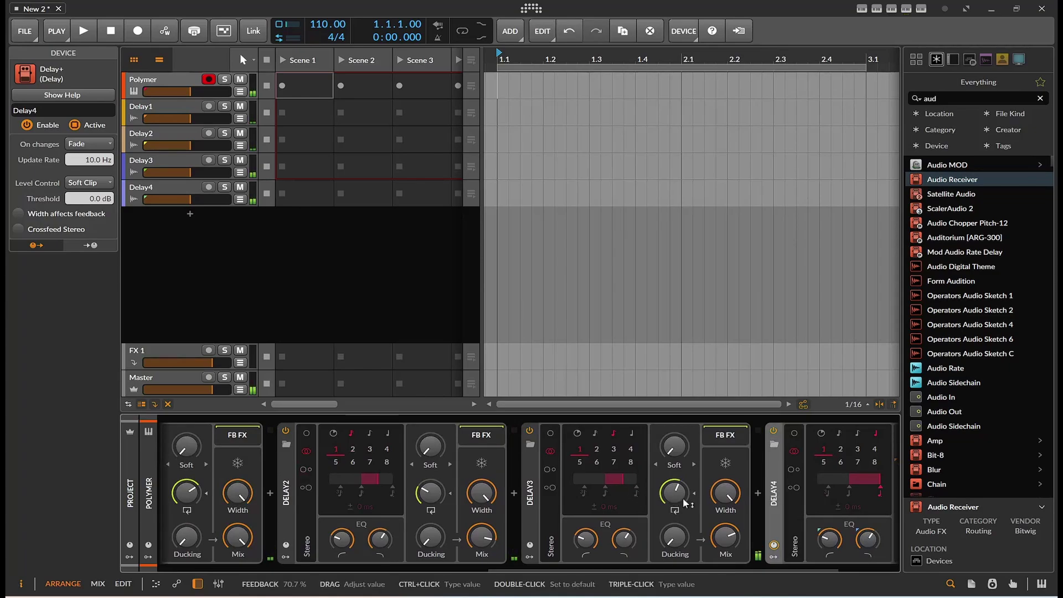
Step: Set the Feedback of the Delay3 device slightly above its midpoint and raise the Delay1 device's Feedback to 94.6 %
left_click_drag(684, 498, 836, 537)
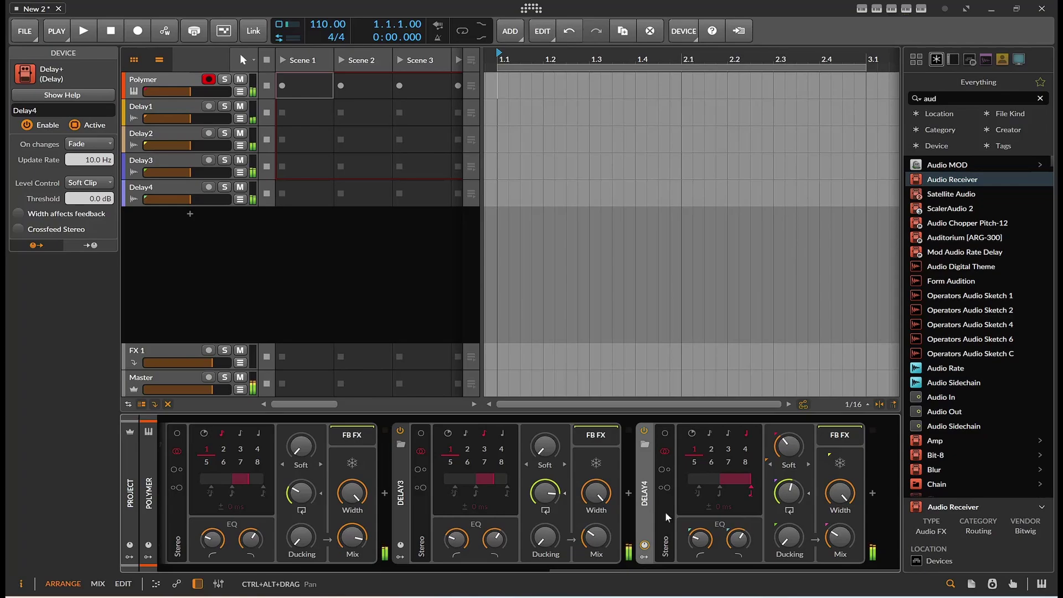
left_click_drag(545, 492, 545, 491)
left_click_drag(665, 566, 514, 565)
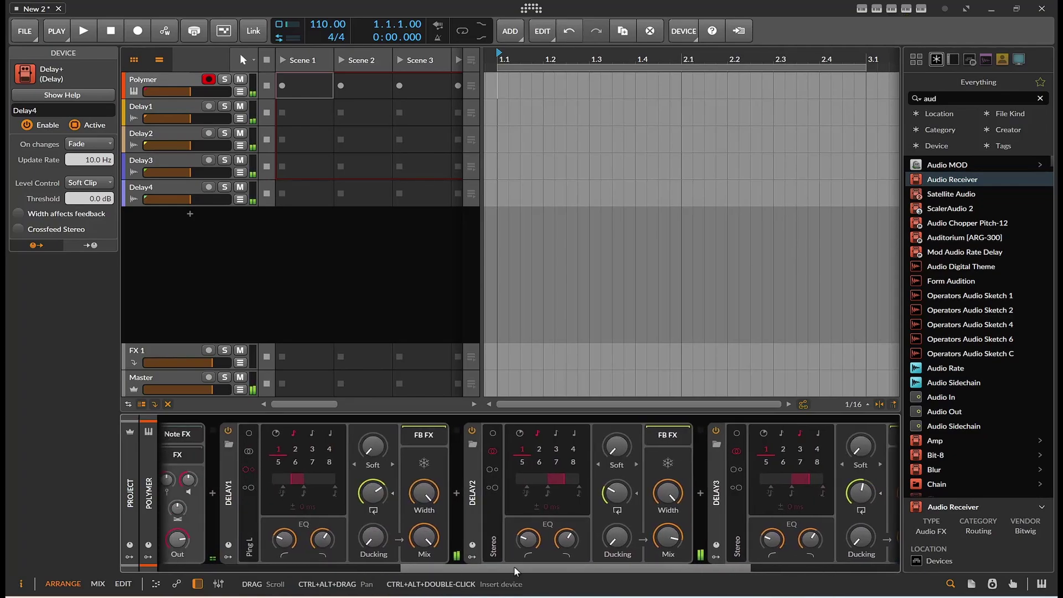
left_click_drag(372, 492, 373, 492)
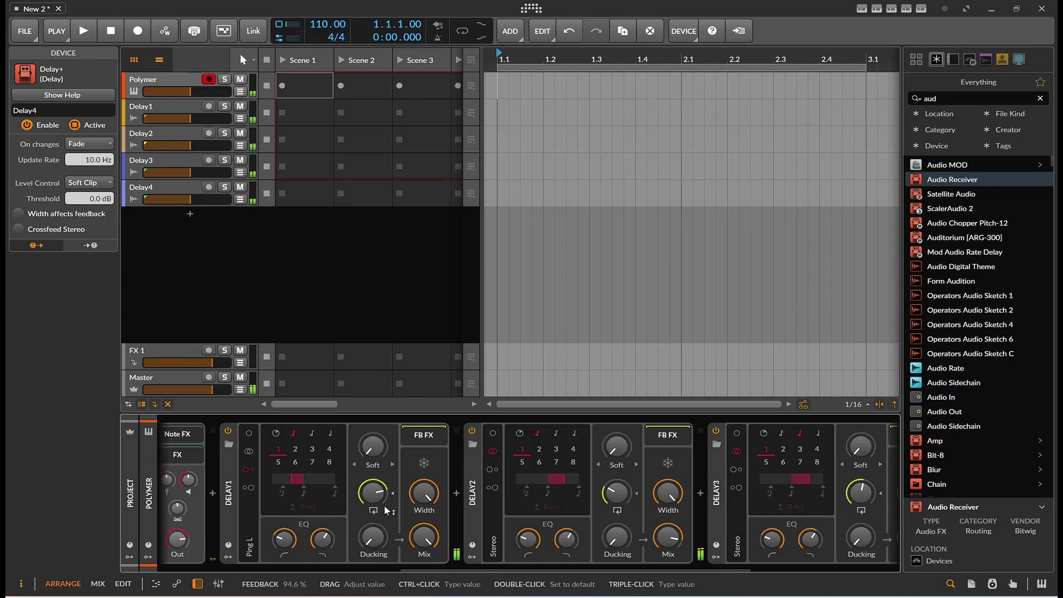
Step: Set the beats of delay to 6 on Delay1, 4 on Delay2, 8 on Delay3 and 2 on Delay4
left_click(295, 461)
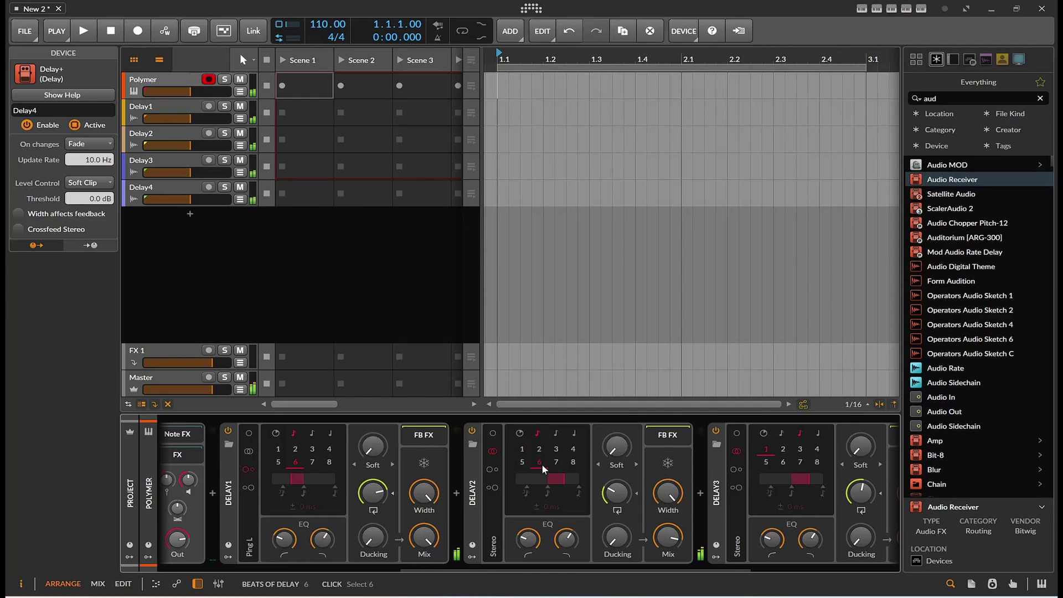
left_click(525, 463)
left_click_drag(596, 567, 660, 569)
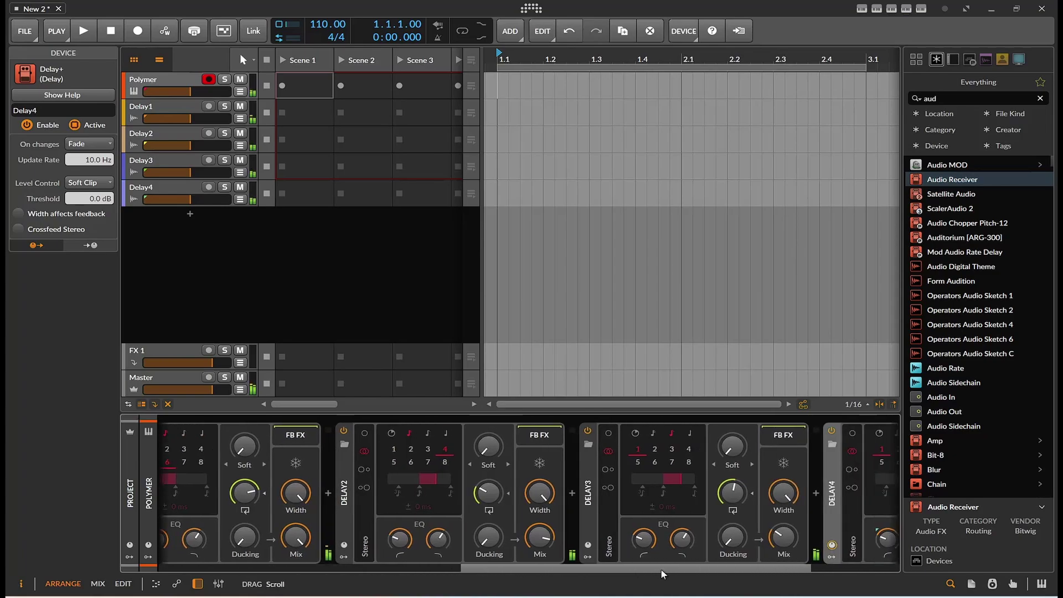
left_click(681, 464)
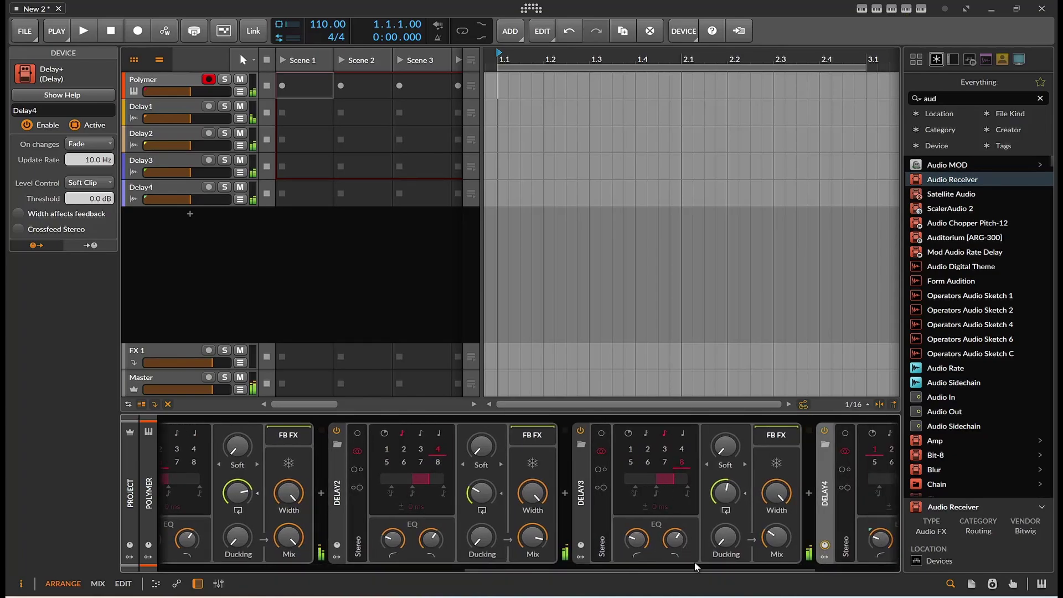
left_click_drag(703, 567, 745, 568)
left_click(713, 449)
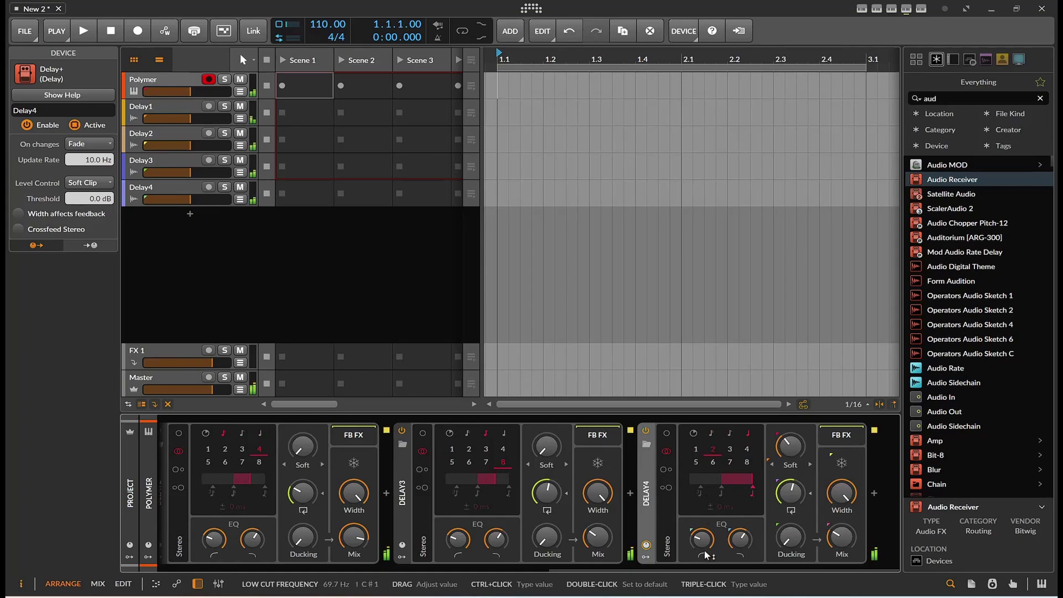
Step: Set the detune to ±20 ms on Delay1, ±11 ms on Delay2, ±17 ms on Delay3 and ∓9 ms on Delay4
left_click_drag(709, 574, 510, 572)
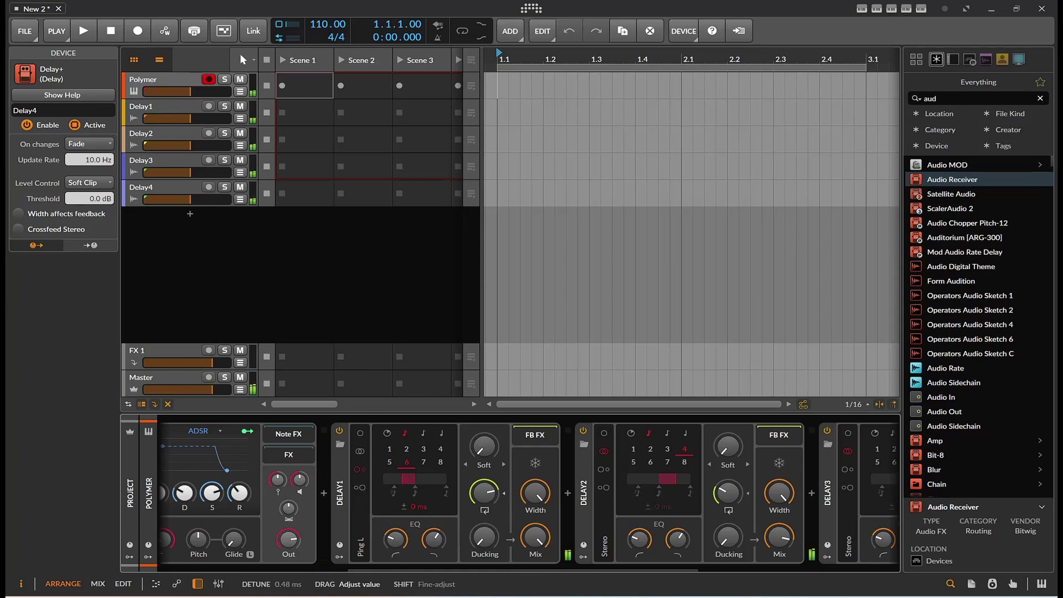
left_click_drag(414, 506, 414, 487)
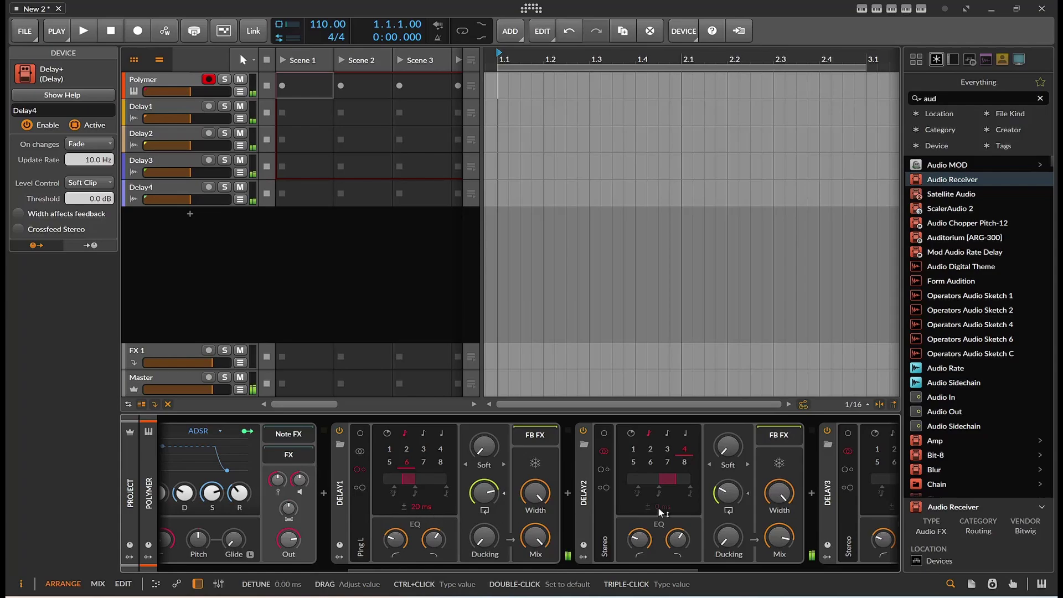
mouse_move(656, 510)
left_mouse_down()
mouse_move(656, 470)
mouse_move(652, 520)
left_mouse_up()
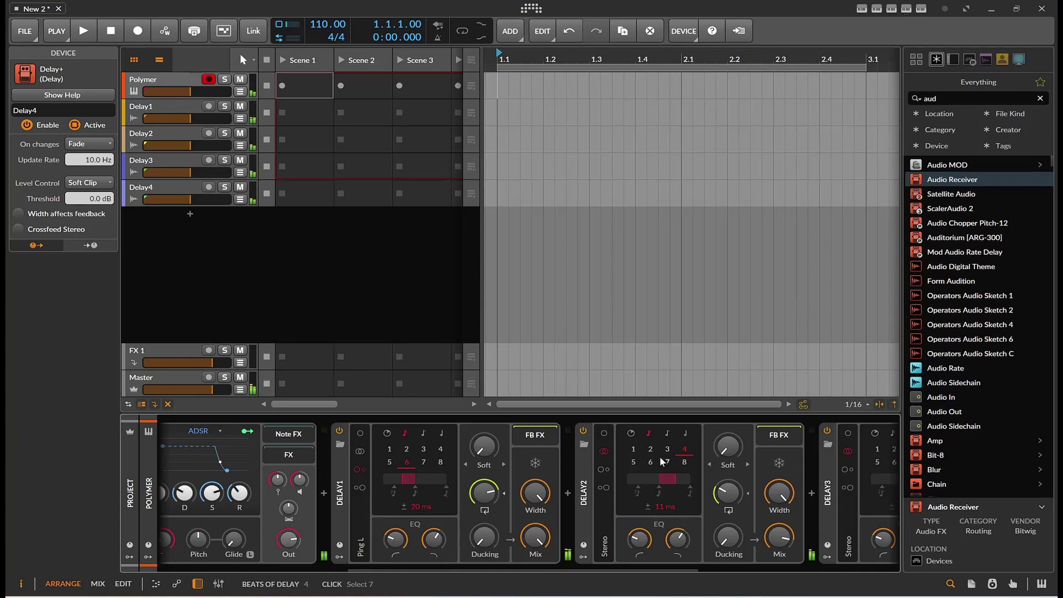
left_click_drag(653, 569, 758, 568)
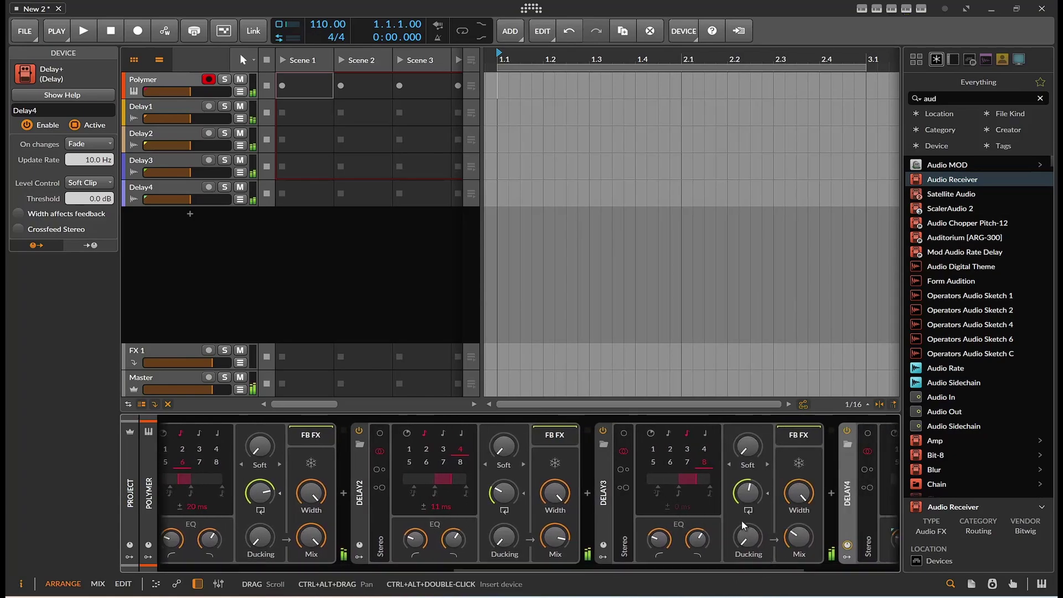
mouse_move(680, 507)
left_mouse_down()
mouse_move(680, 465)
mouse_move(681, 507)
left_mouse_up()
left_click_drag(685, 567, 821, 565)
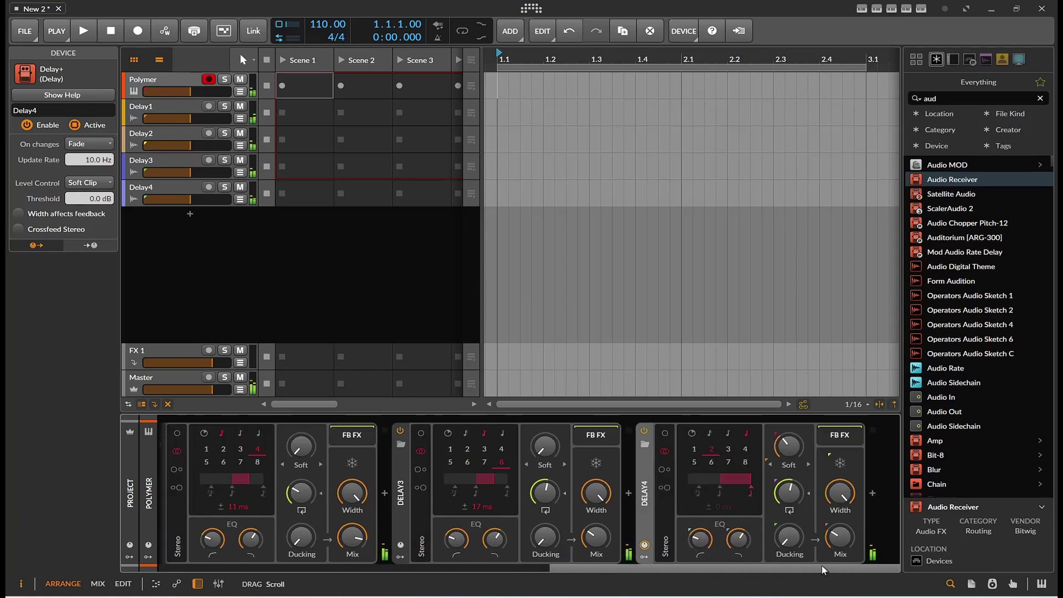
mouse_move(723, 507)
left_mouse_down()
mouse_move(723, 520)
mouse_move(723, 508)
left_mouse_up()
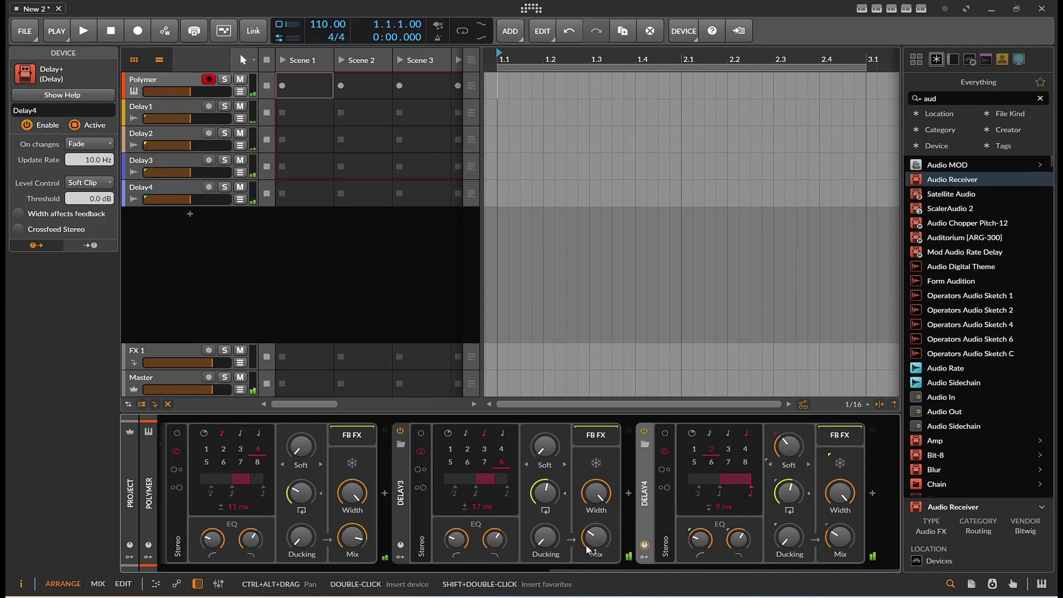
Step: Nest the delays by moving Delay2 into Delay1's FB FX chain, Delay3 into Delay2's and Delay4 into Delay3's
left_click_drag(582, 568, 429, 574)
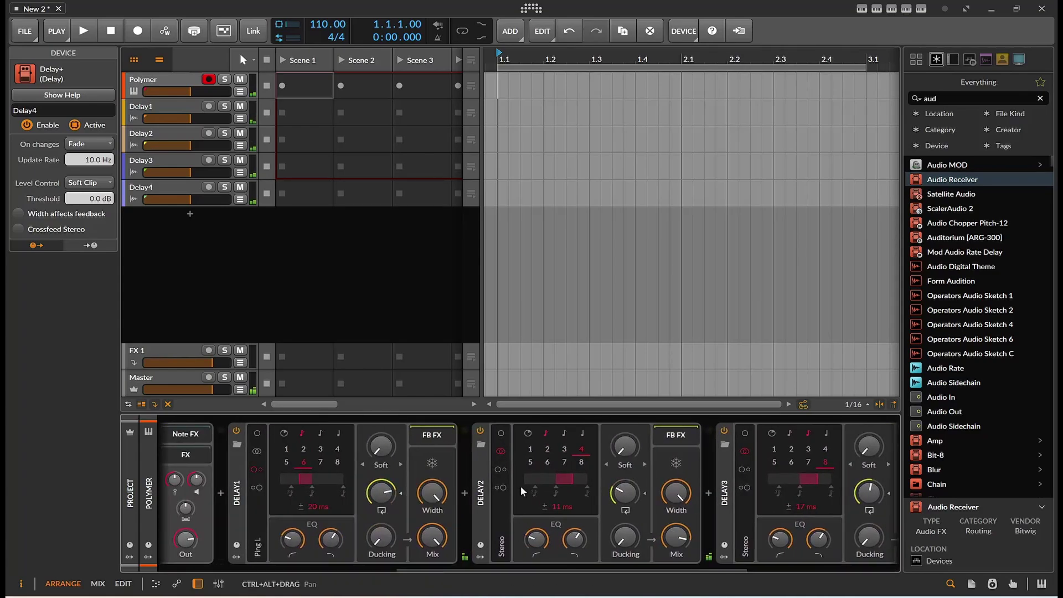
left_click(481, 496)
left_click_drag(736, 482, 686, 441)
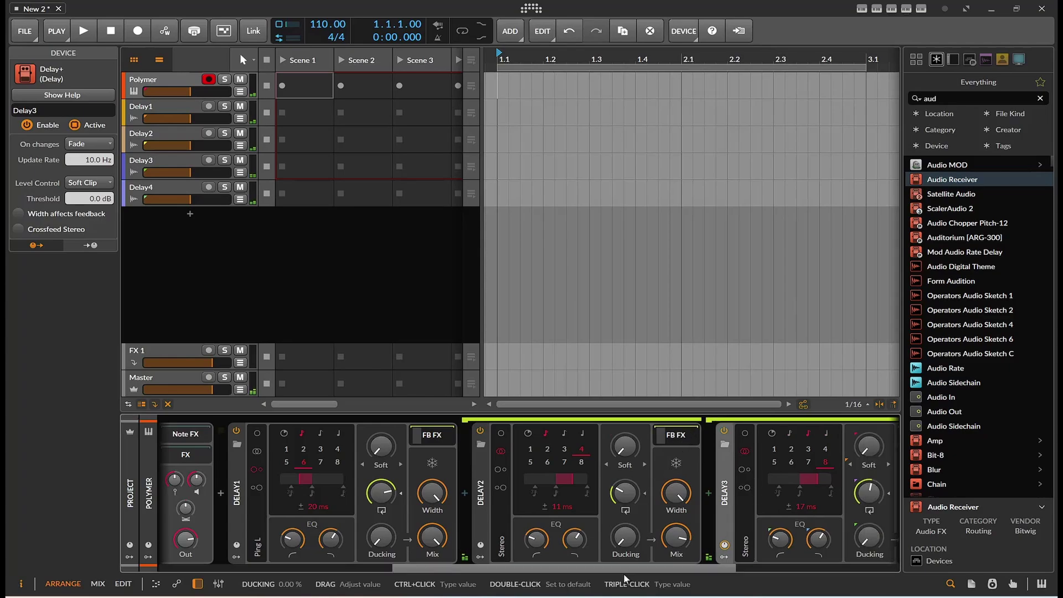
left_click_drag(626, 566, 731, 566)
left_click_drag(768, 497, 690, 450)
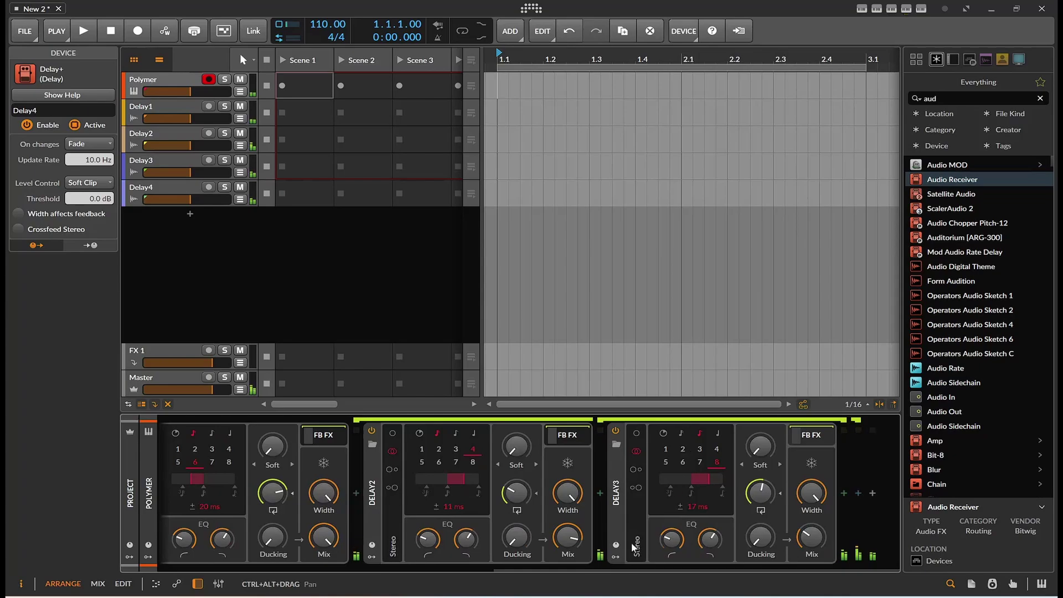
mouse_move(629, 569)
left_mouse_down()
mouse_move(550, 569)
mouse_move(635, 568)
left_mouse_up()
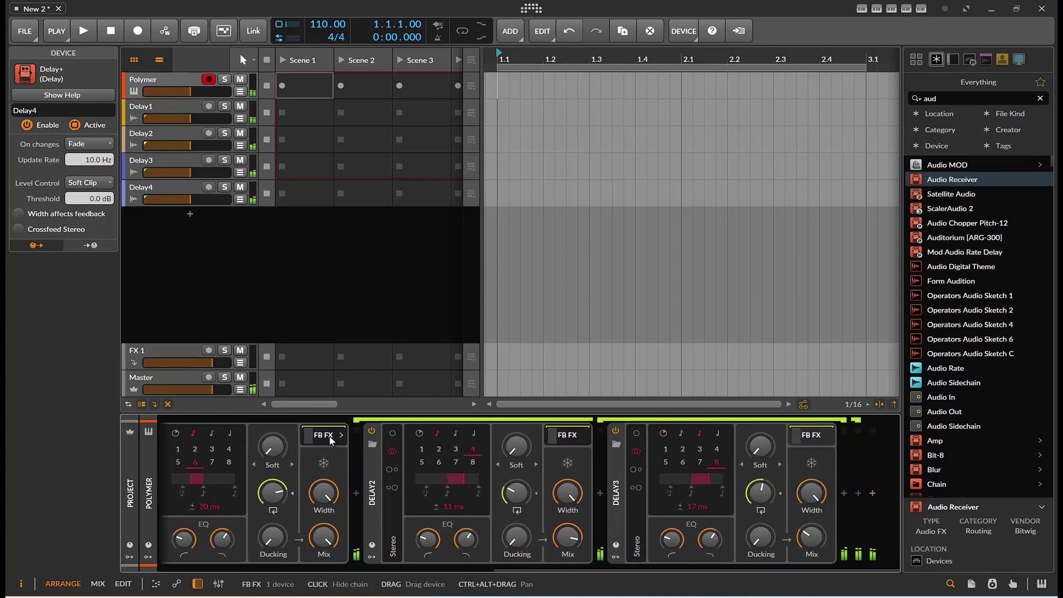
Step: Set the Feedback to 0 % on the nested Delay2, Delay3 and Delay4 devices
scroll(329, 435, "up", 5)
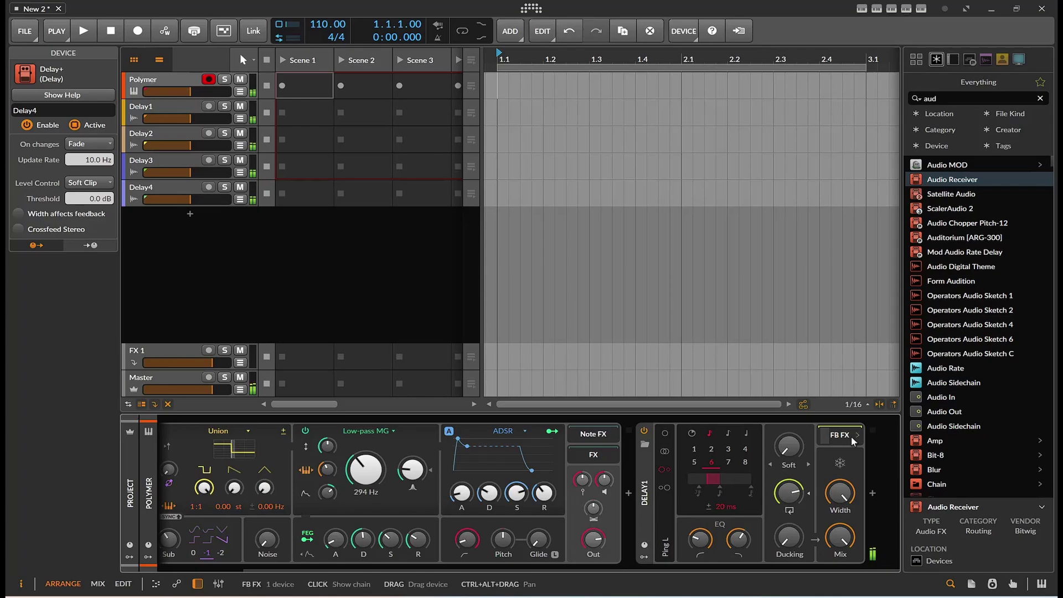
left_click_drag(616, 567, 785, 564)
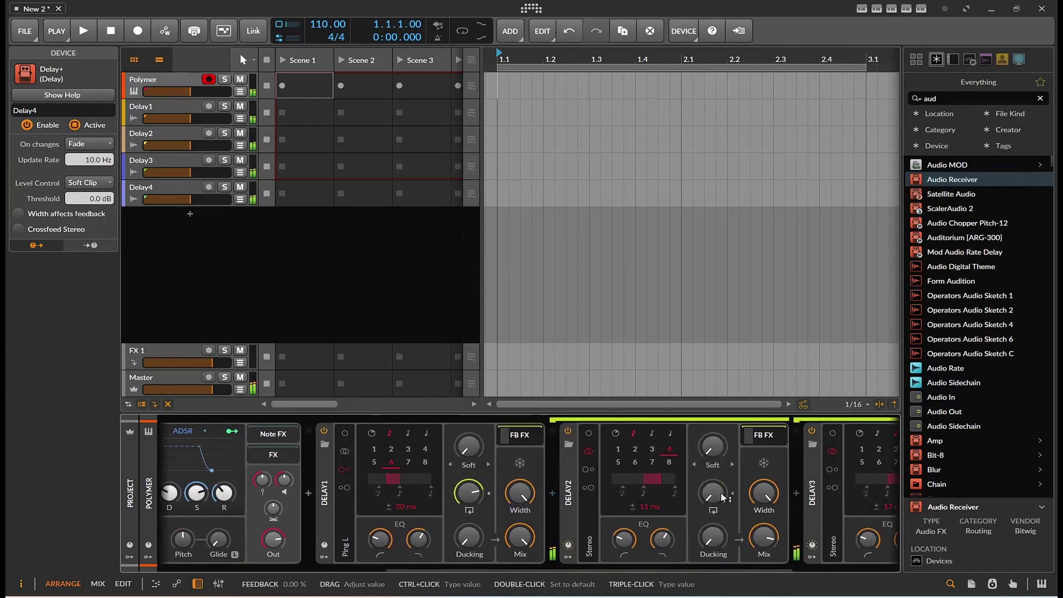
left_click_drag(764, 565, 872, 562)
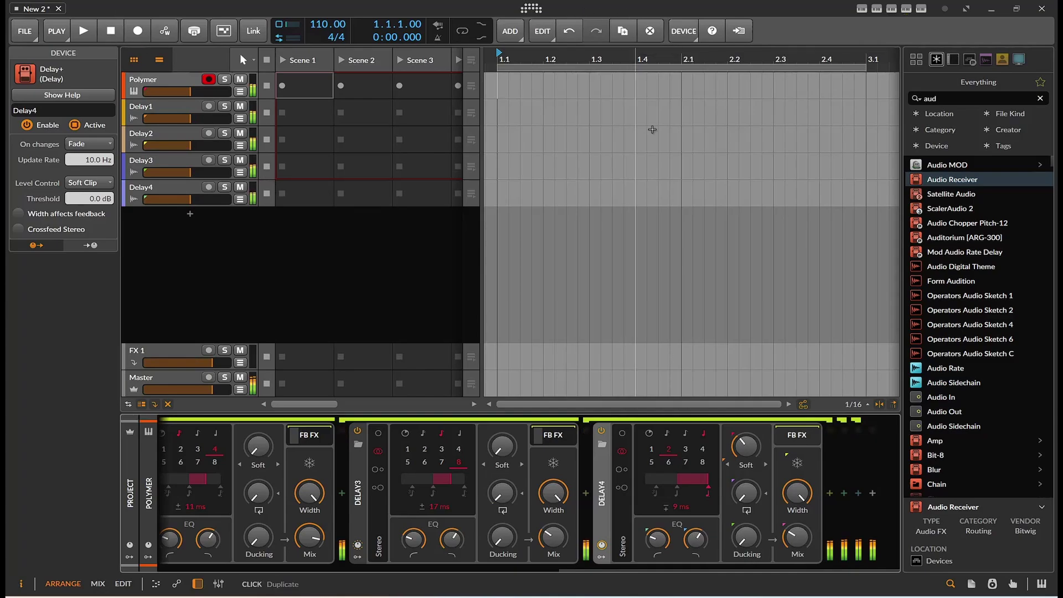
Step: Move the Polymer track below the Delay1 track and lower the Master track's volume to -30.6 dB
left_click_drag(252, 87, 252, 125)
left_click(169, 391)
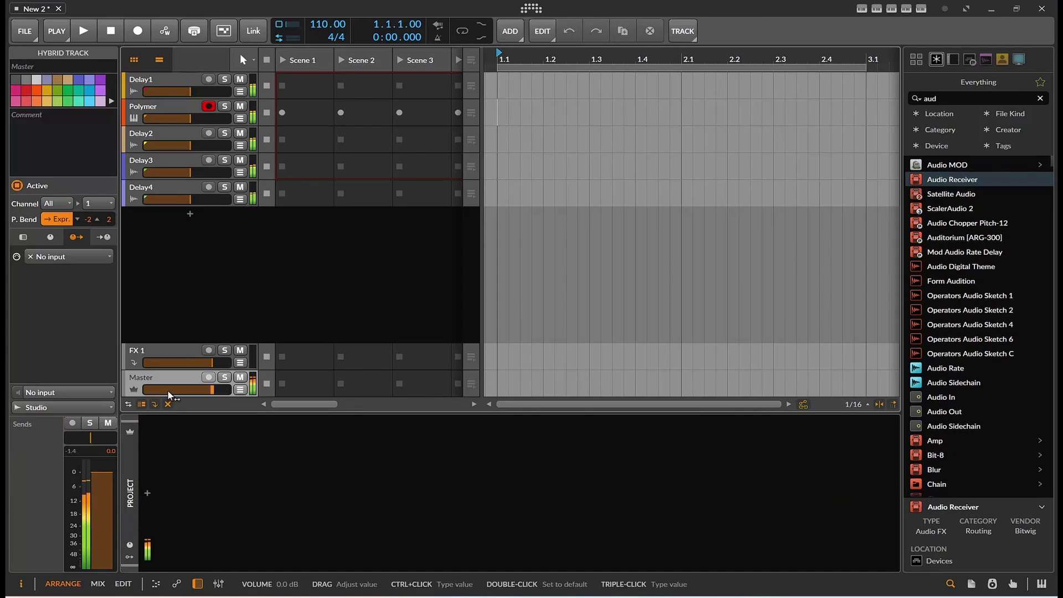
mouse_move(168, 391)
left_mouse_down()
mouse_move(145, 391)
mouse_move(178, 391)
mouse_move(165, 390)
left_mouse_up()
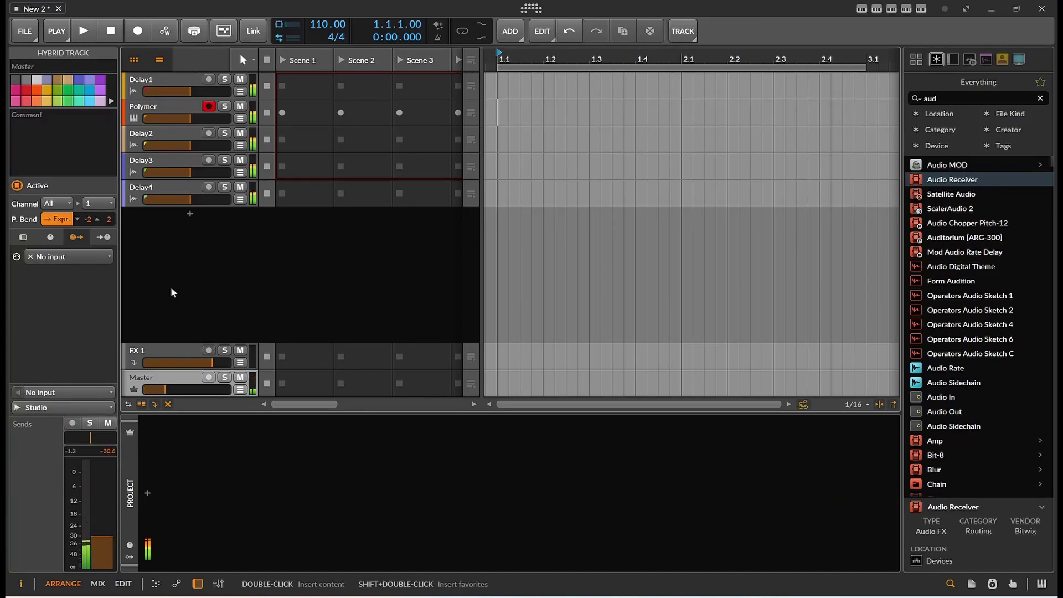
Step: Return the Delay1 track below Polymer, turn the Polymer, Delay1, Delay2 and Delay3 volumes fully down, and set the Delay4 track to -21.0 dB
left_click(152, 83)
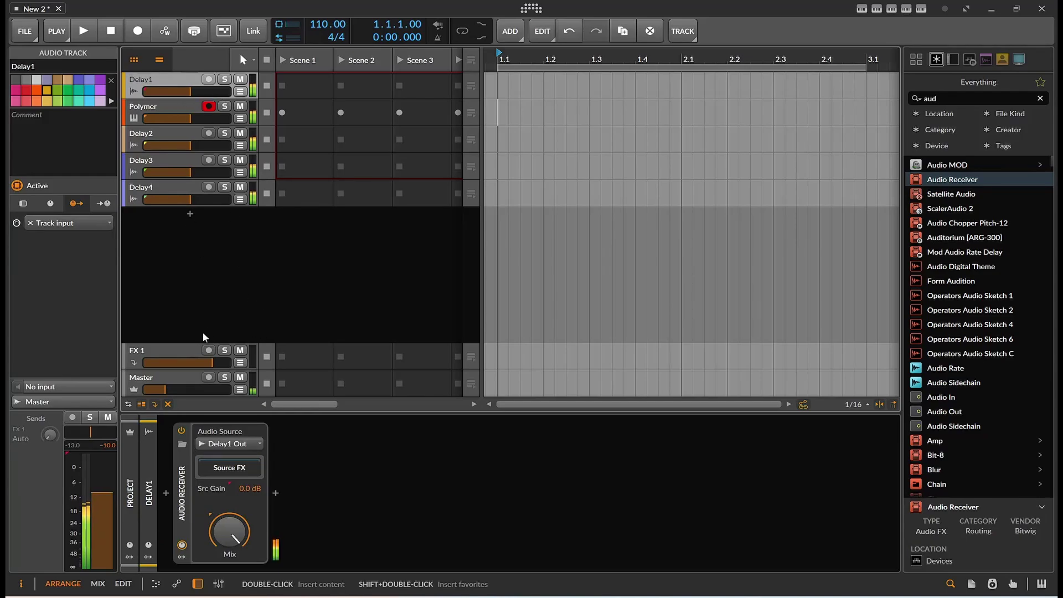
mouse_move(153, 79)
left_mouse_down()
mouse_move(161, 125)
mouse_move(144, 88)
left_mouse_up()
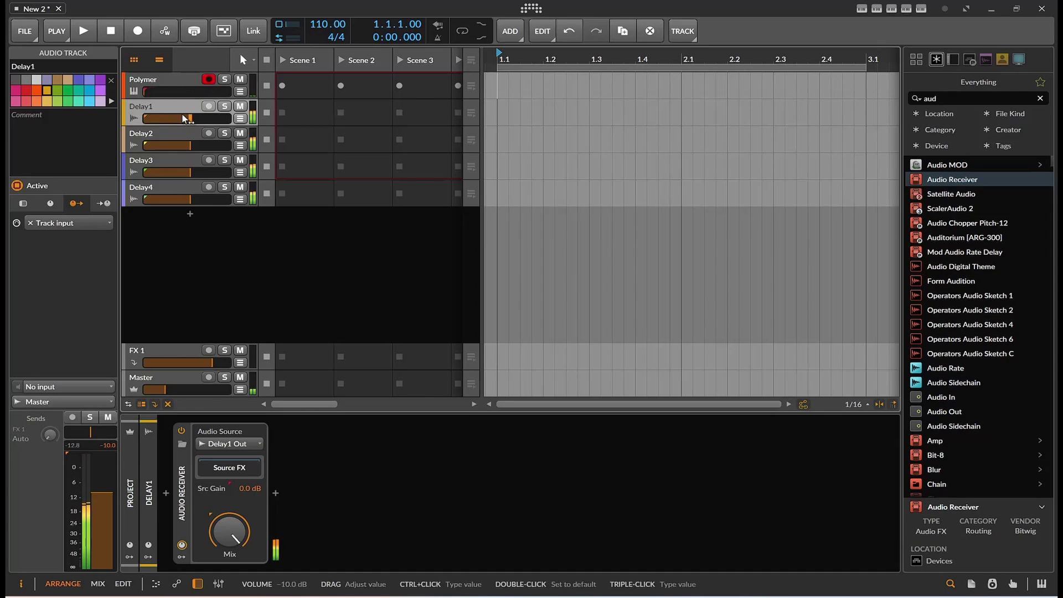
left_click_drag(186, 120, 145, 145)
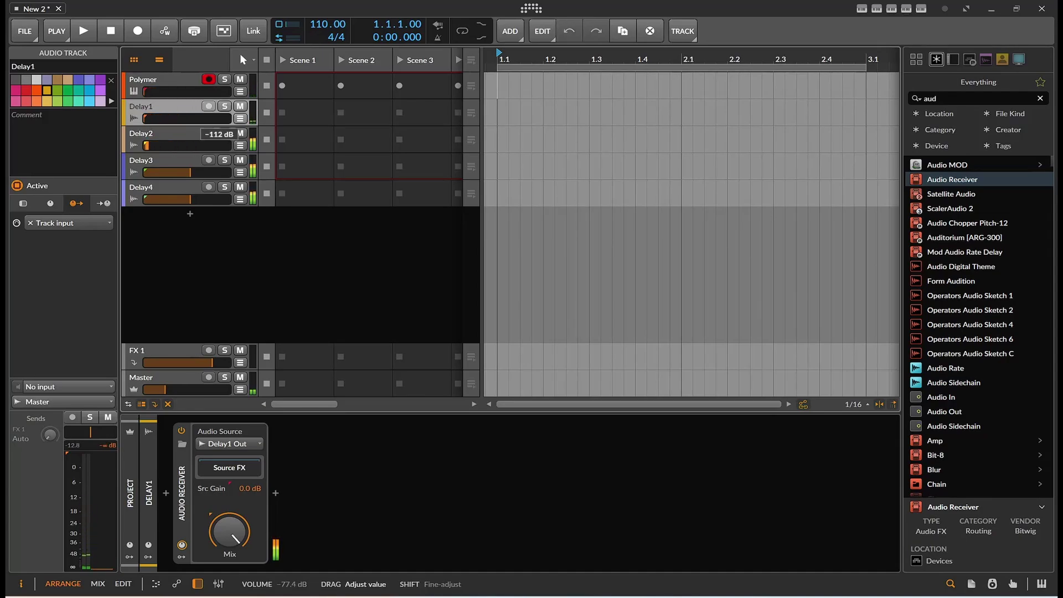
left_click_drag(189, 172, 168, 199)
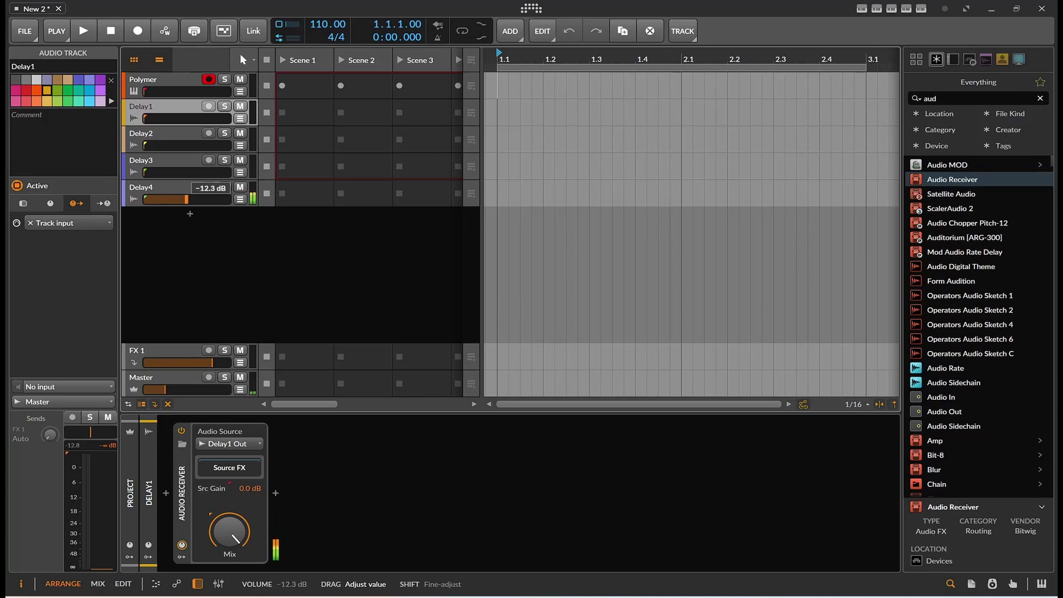
left_click_drag(186, 199, 174, 199)
left_click(159, 189)
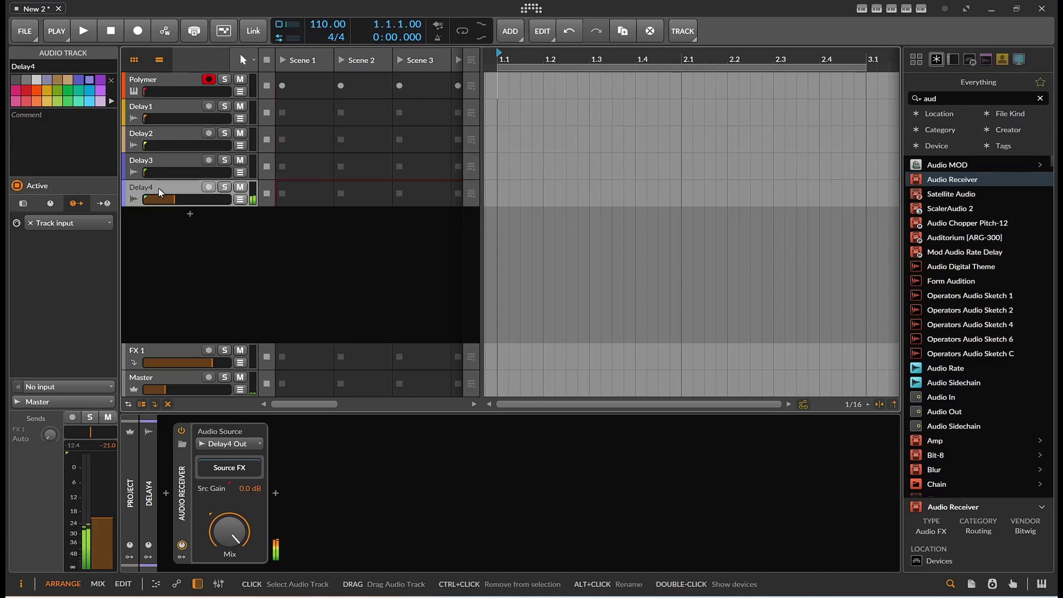
Step: Move Delay4, Delay3 and Delay2 out of their FB FX chains into series after Delay1, and reduce Delay1's Feedback
left_click(160, 76)
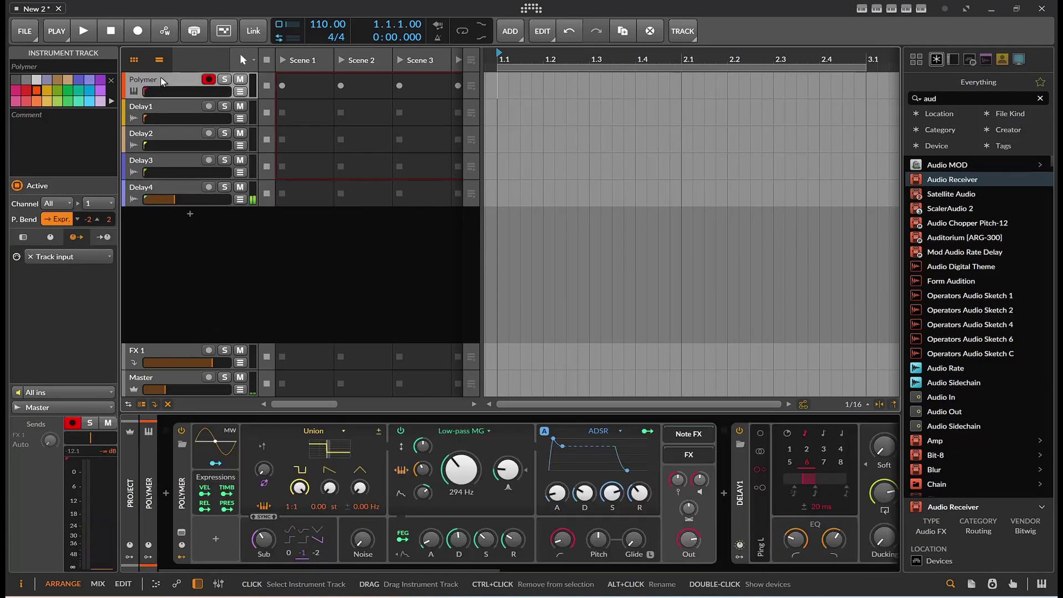
left_click_drag(393, 563, 781, 553)
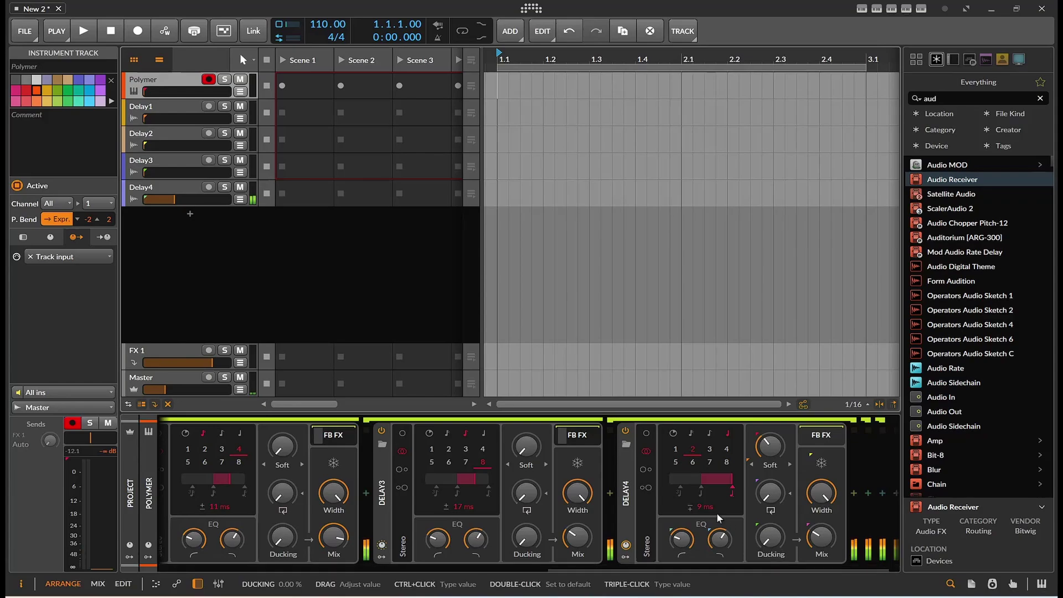
left_click_drag(698, 566, 712, 569)
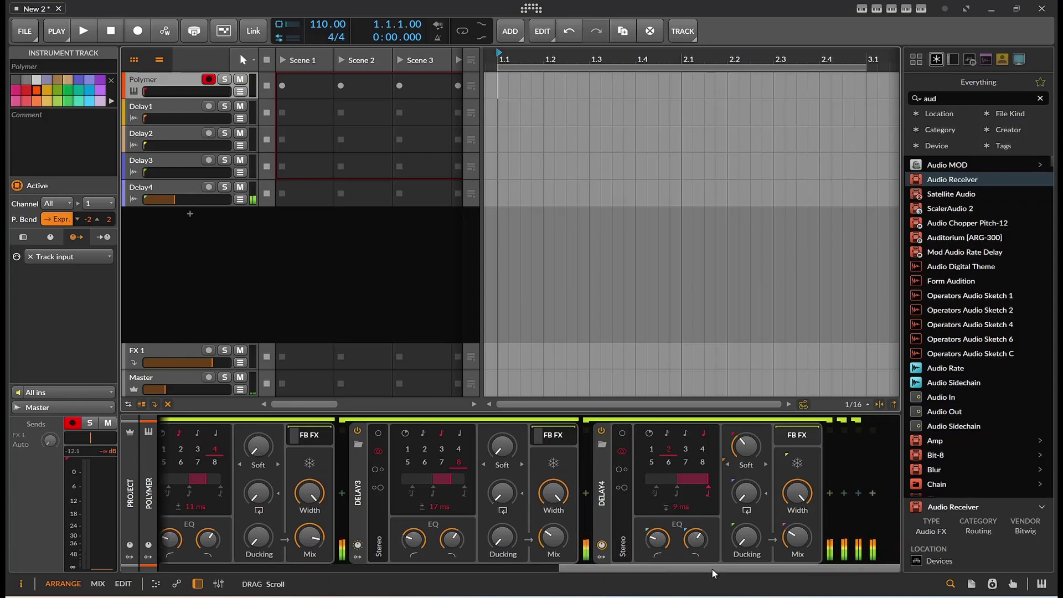
left_click(600, 506)
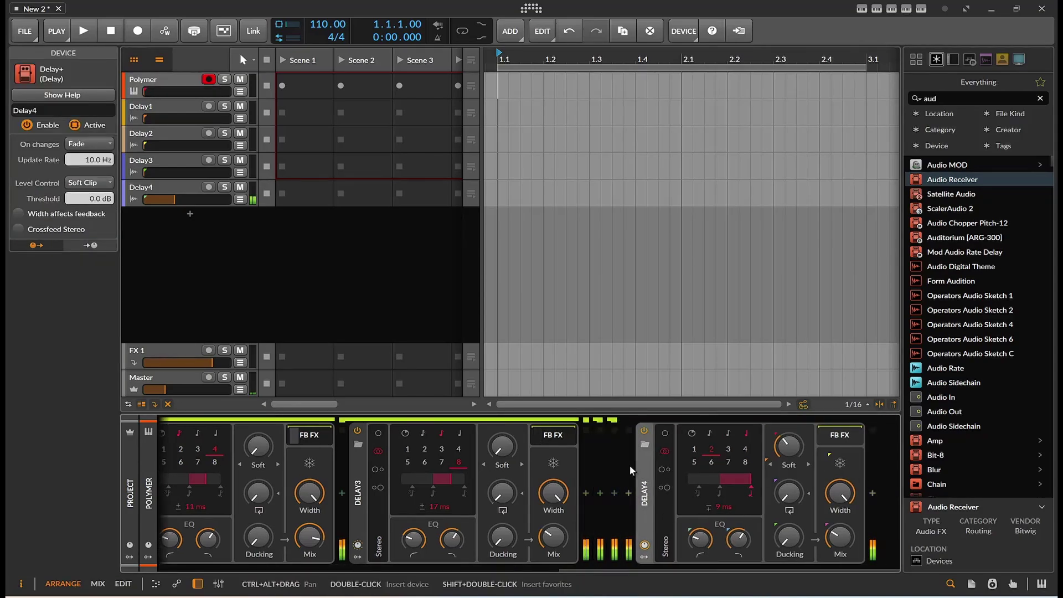
left_click(418, 493)
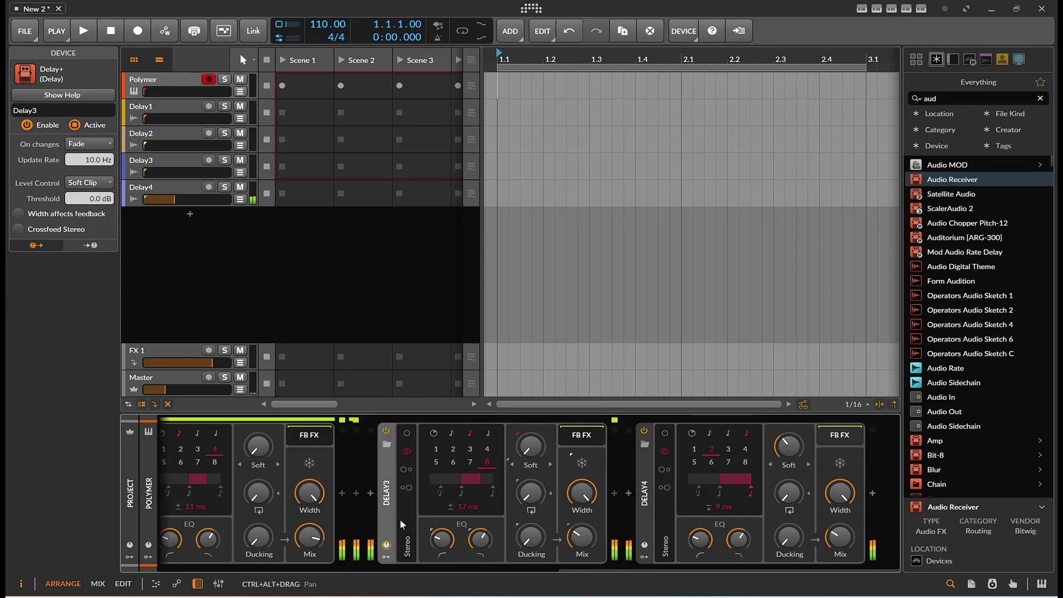
left_click_drag(556, 561, 441, 570)
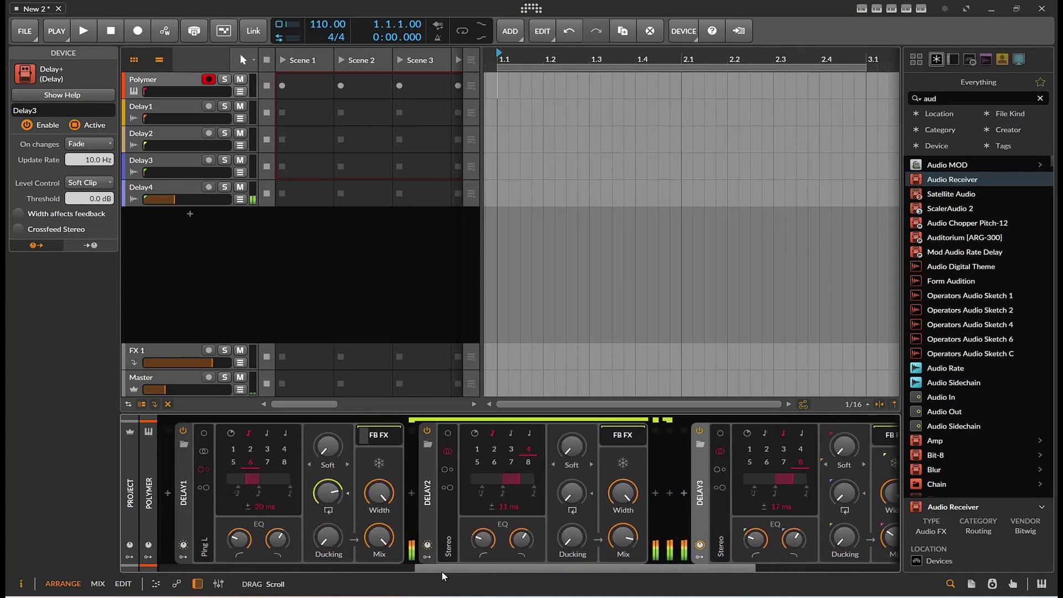
left_click(438, 515)
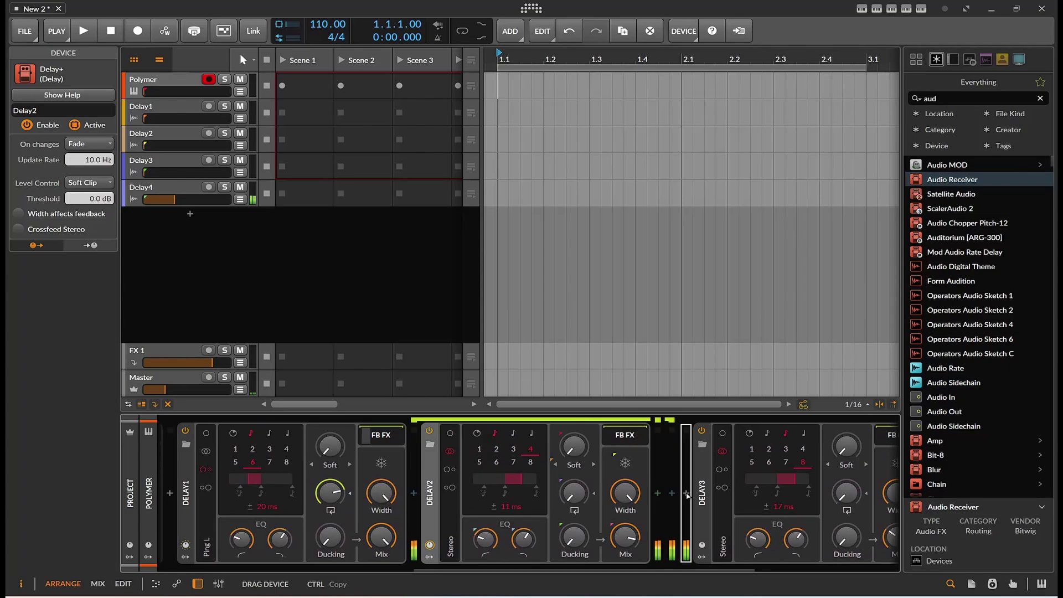
mouse_move(333, 495)
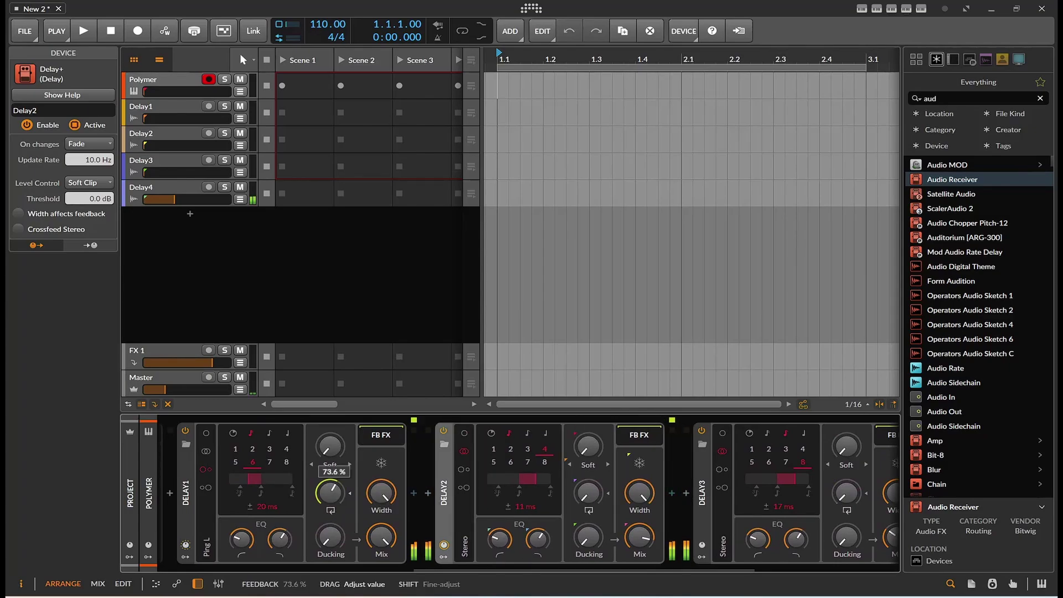
left_click_drag(329, 492, 330, 492)
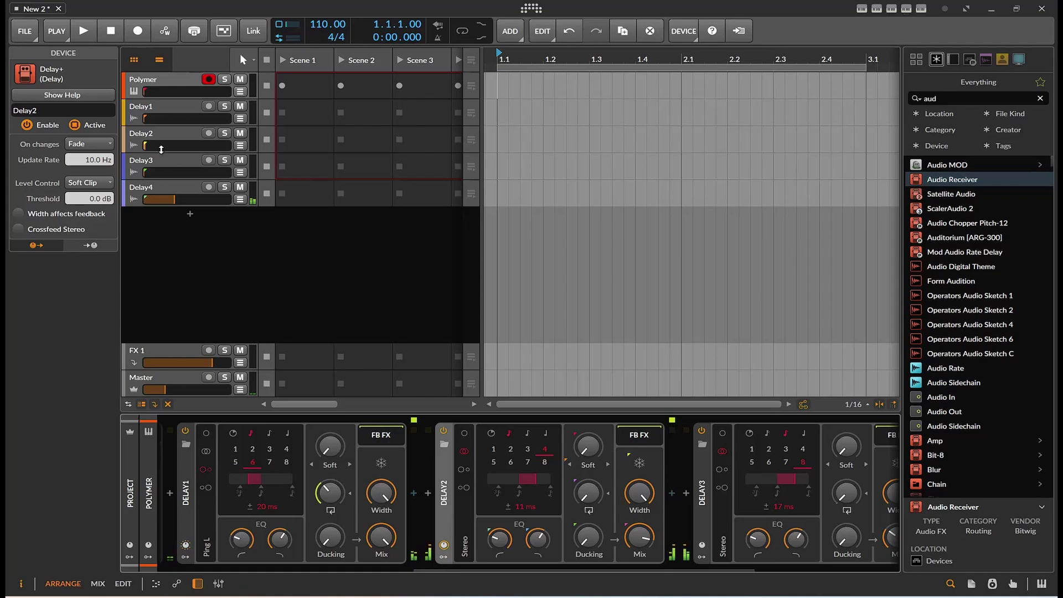
Step: Reset the volumes of the Polymer, Delay1, Delay2, Delay3 and Delay4 tracks to the default -10.0 dB
double_click(197, 118)
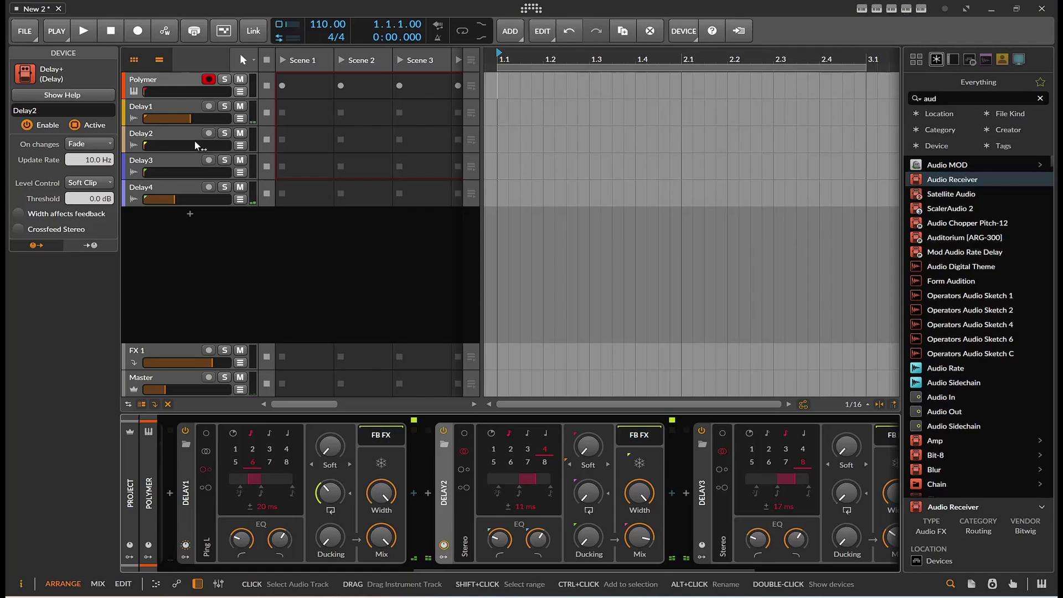
double_click(194, 145)
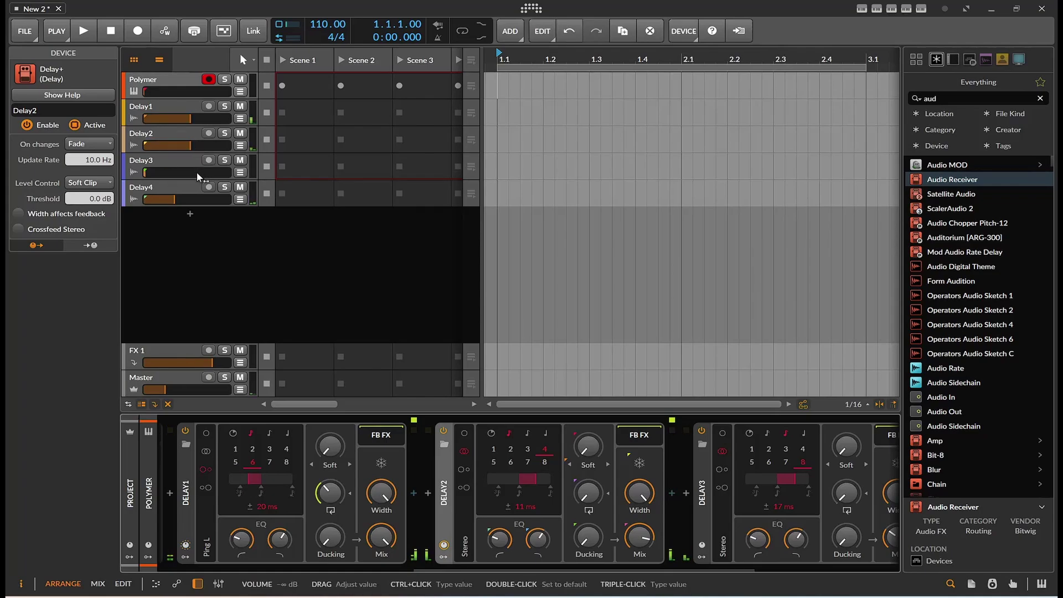
double_click(198, 172)
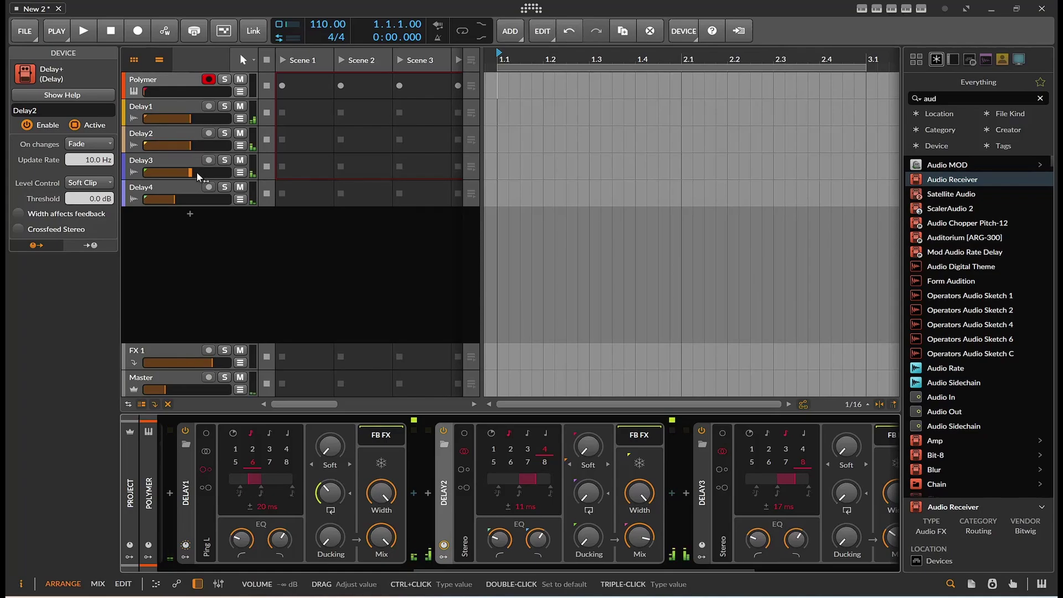
double_click(187, 88)
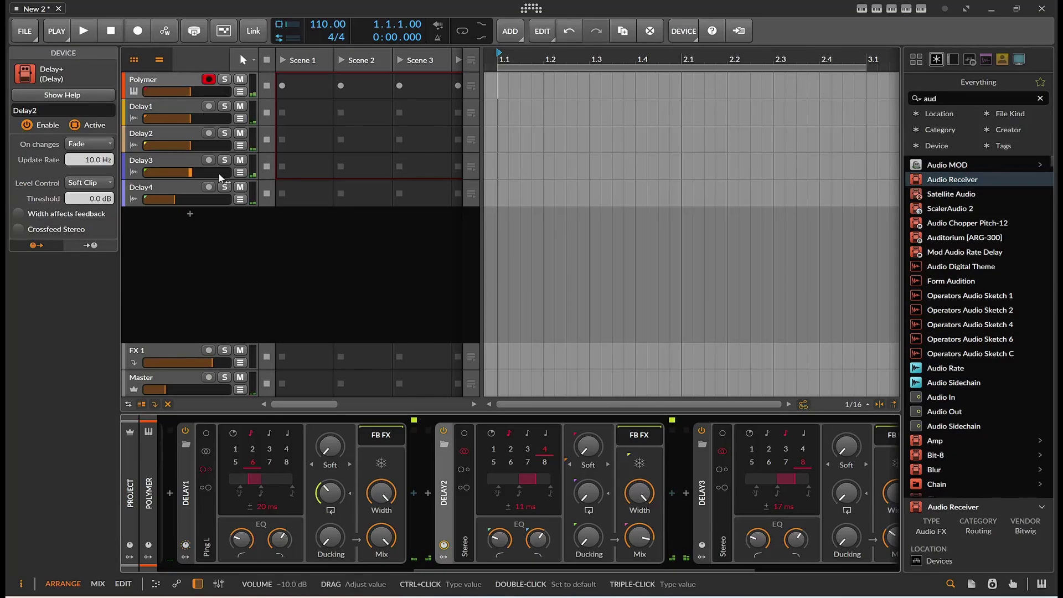
double_click(198, 198)
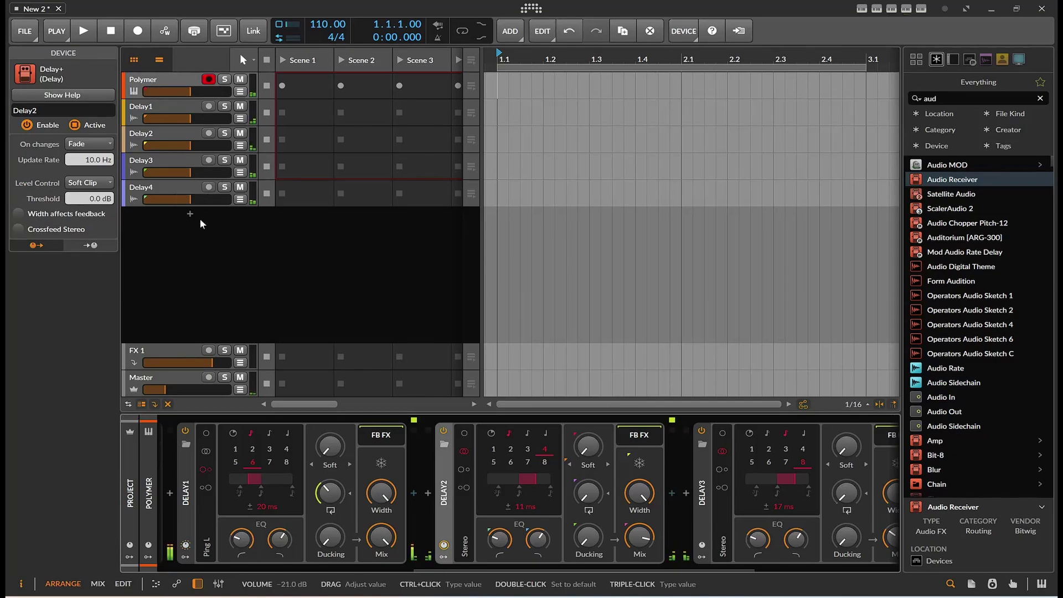
Step: Reset the Master track's volume to 0.0 dB
double_click(165, 391)
left_click(177, 377)
left_click_drag(214, 393, 212, 392)
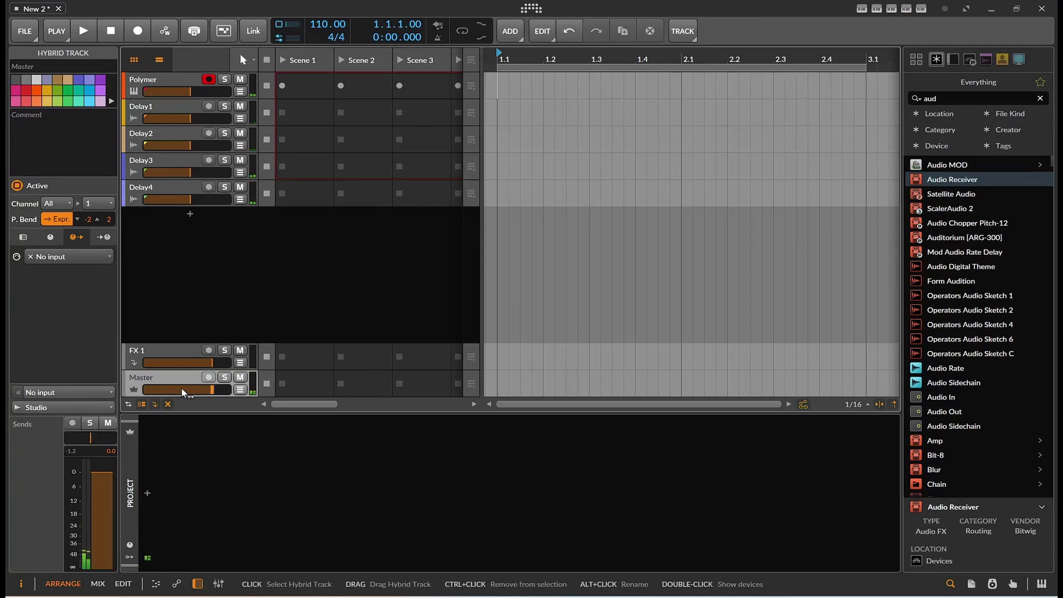
left_click_drag(211, 390, 214, 390)
triple_click(214, 390)
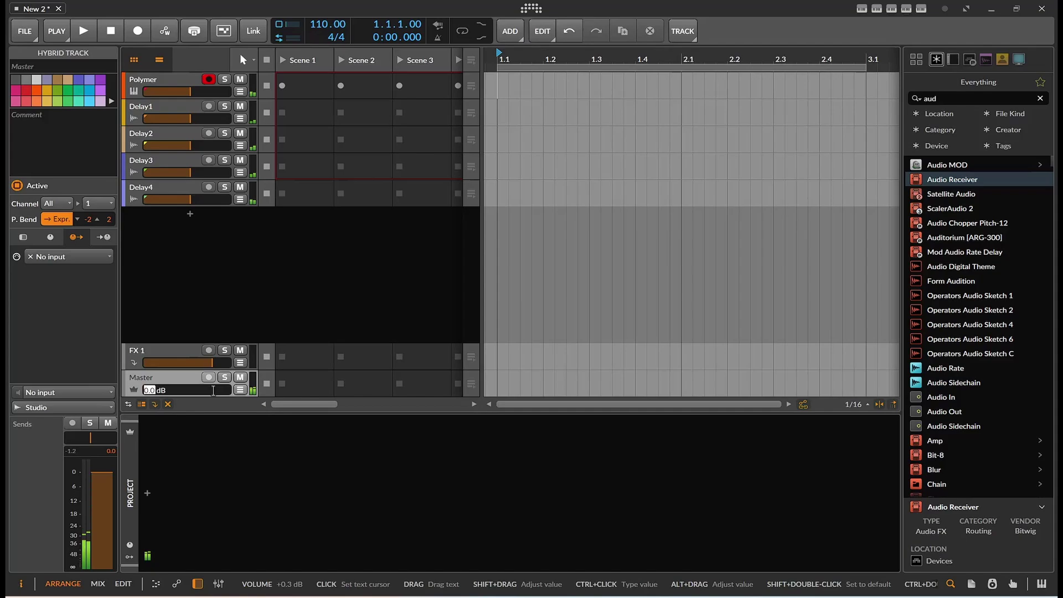
left_click(204, 431)
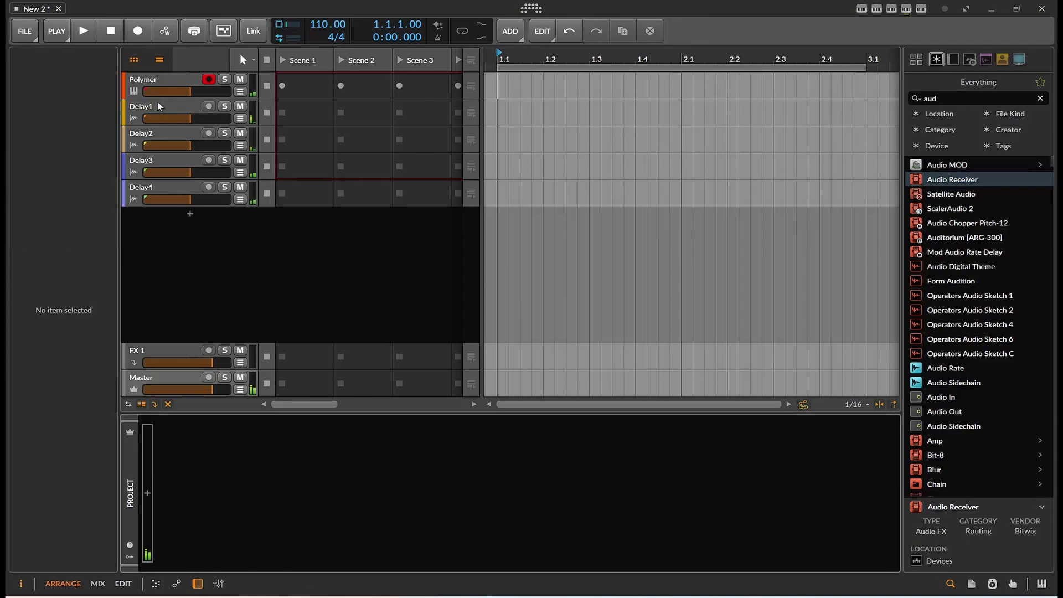
Step: On the Polymer track, lower Delay1's Feedback further and reduce the Mix on Delay1, Delay2 and Delay3
left_click(159, 79)
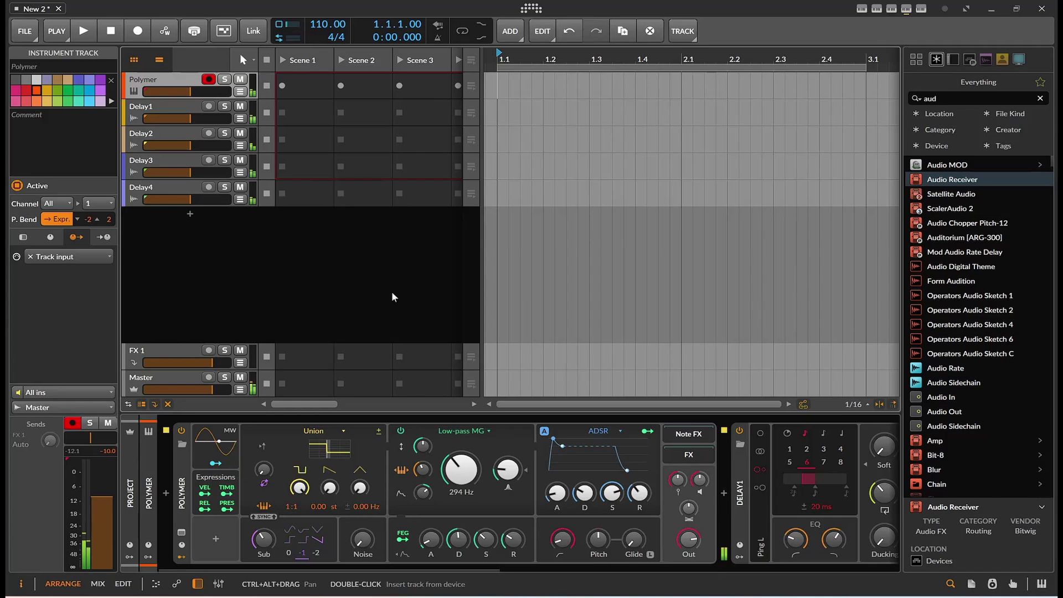
left_click_drag(433, 566, 689, 560)
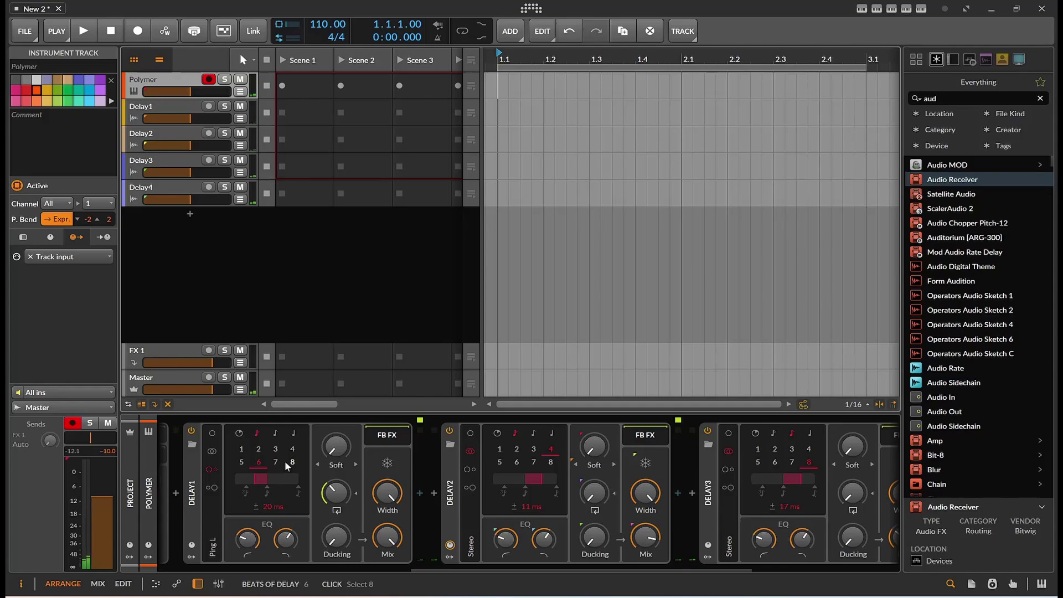
mouse_move(338, 491)
left_mouse_down()
mouse_move(338, 520)
mouse_move(341, 493)
left_mouse_up()
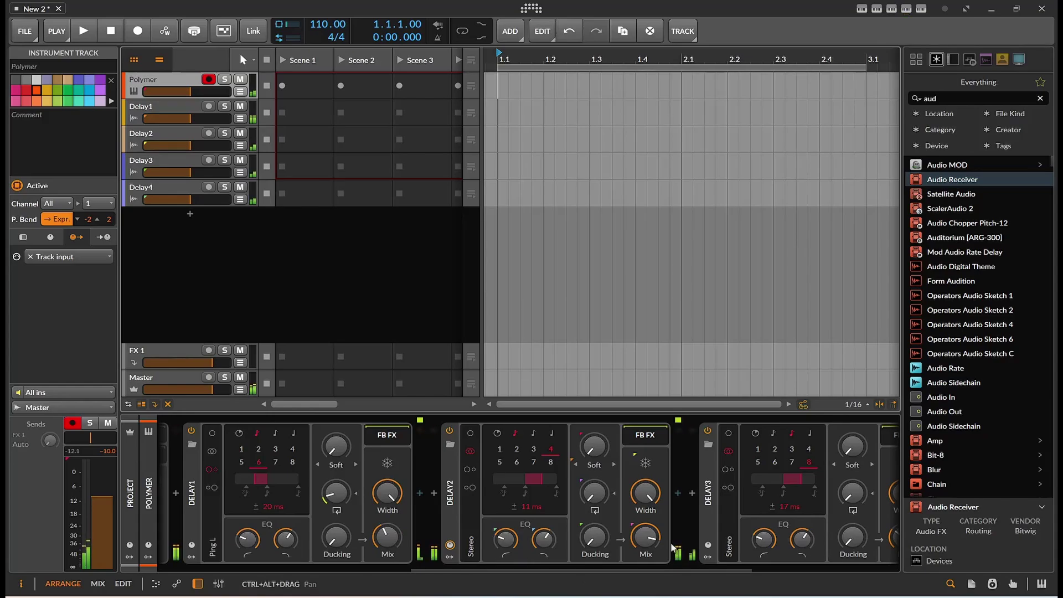
left_click_drag(655, 537, 824, 560)
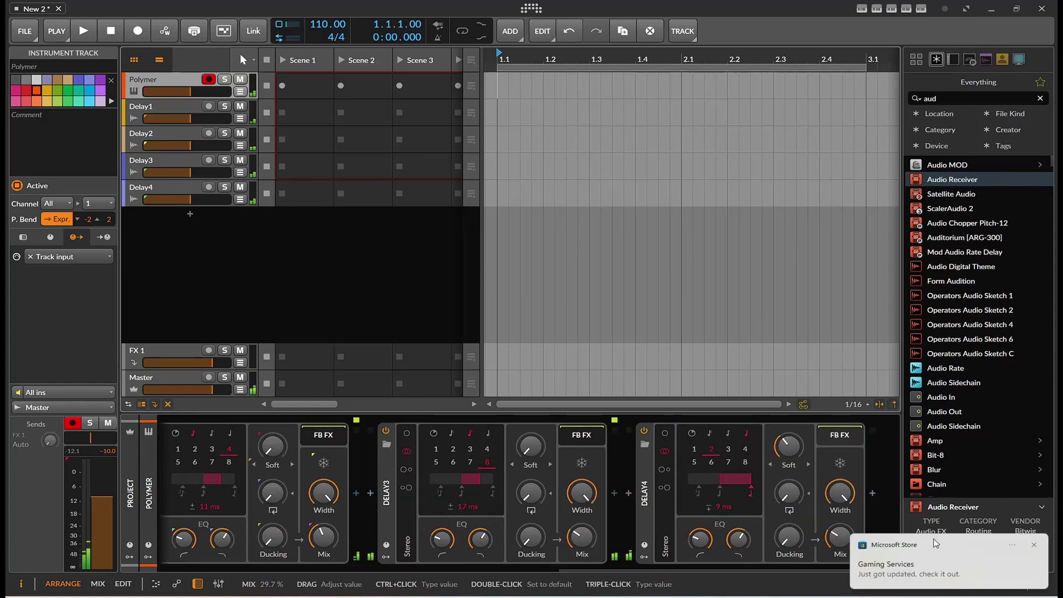
left_click(1033, 544)
left_click(840, 536)
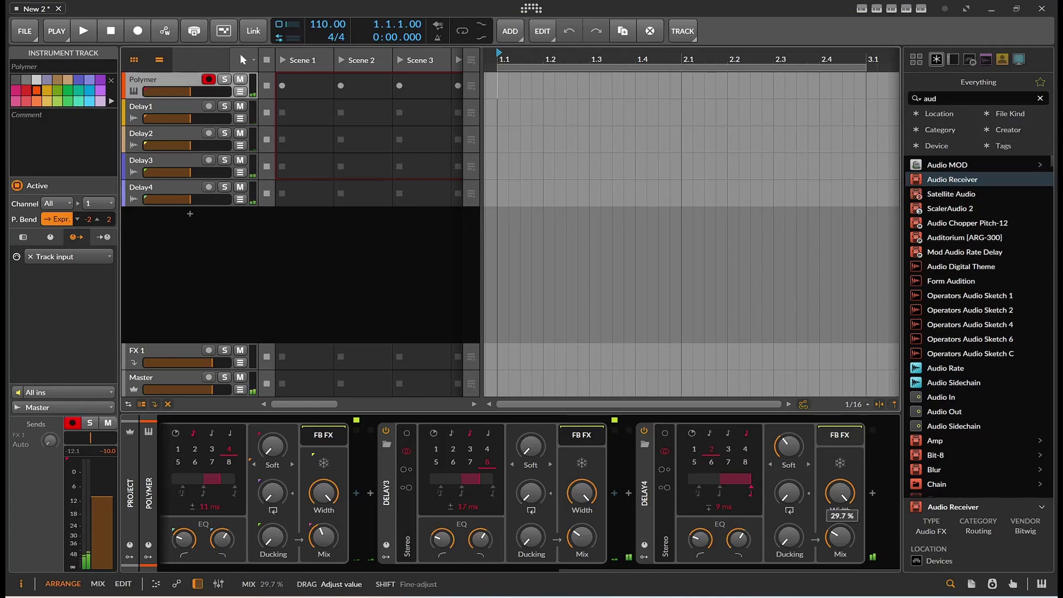
left_click_drag(583, 540, 585, 544)
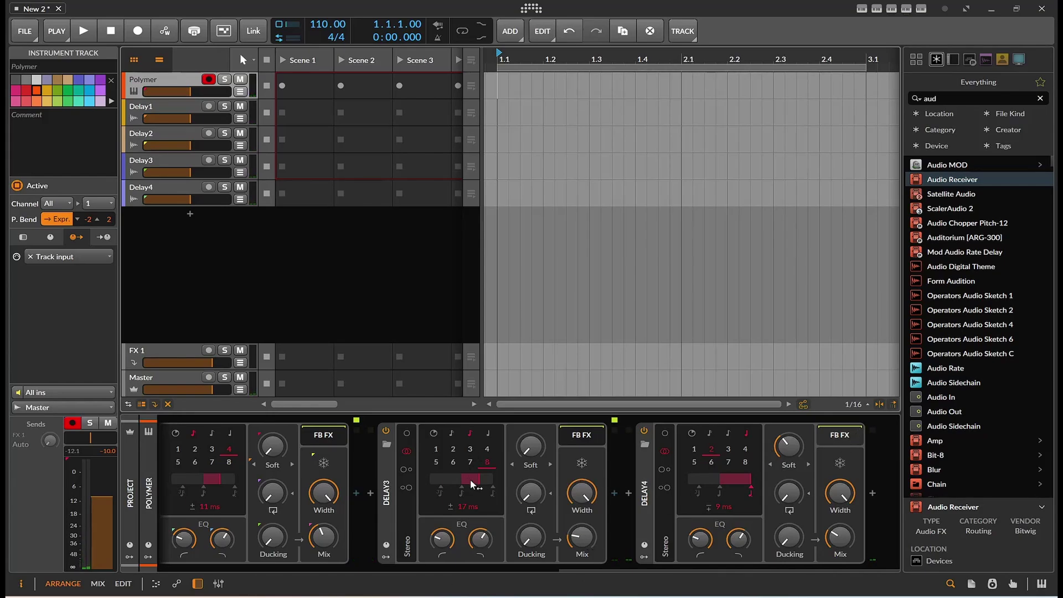
Step: Shift Delay3's time offset, raise its Soft blur amount, and enable Forever with a higher Mix on both Delay3 and Delay4
left_click_drag(470, 479, 475, 482)
left_click_drag(531, 445, 531, 443)
left_click_drag(581, 537, 581, 539)
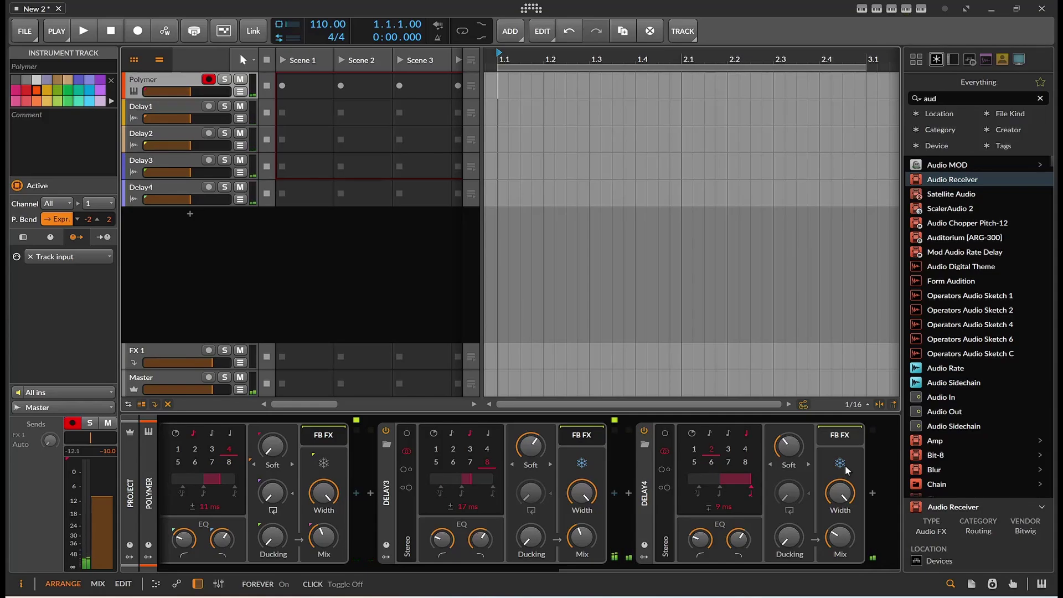
left_click(840, 535)
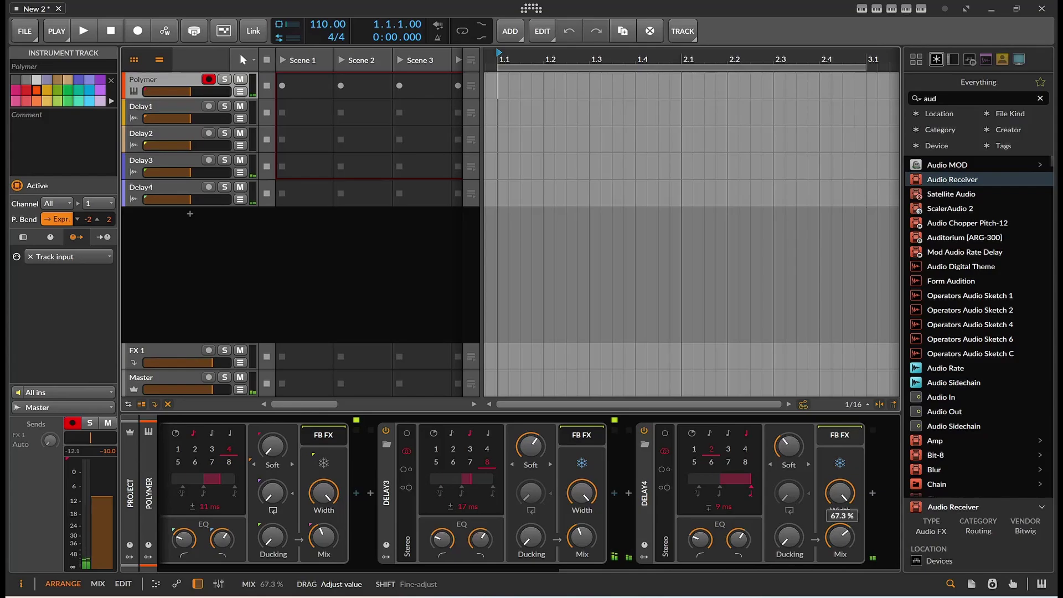
left_click_drag(582, 535, 581, 524)
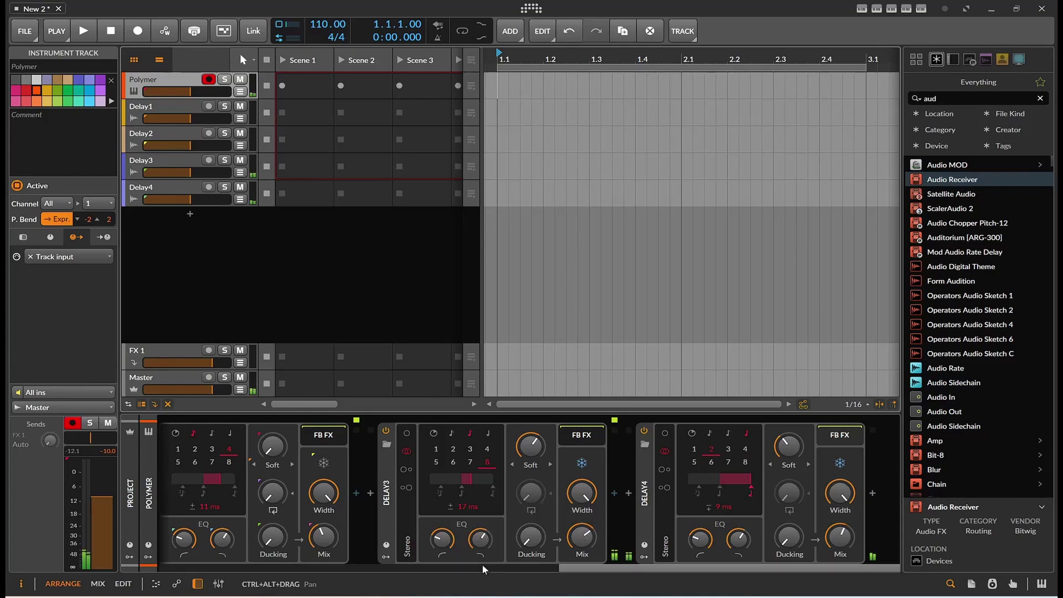
Step: Enable Forever on Delay2 and raise its Soft blur amount and Mix
left_click_drag(595, 567, 490, 563)
left_click_drag(559, 536, 558, 536)
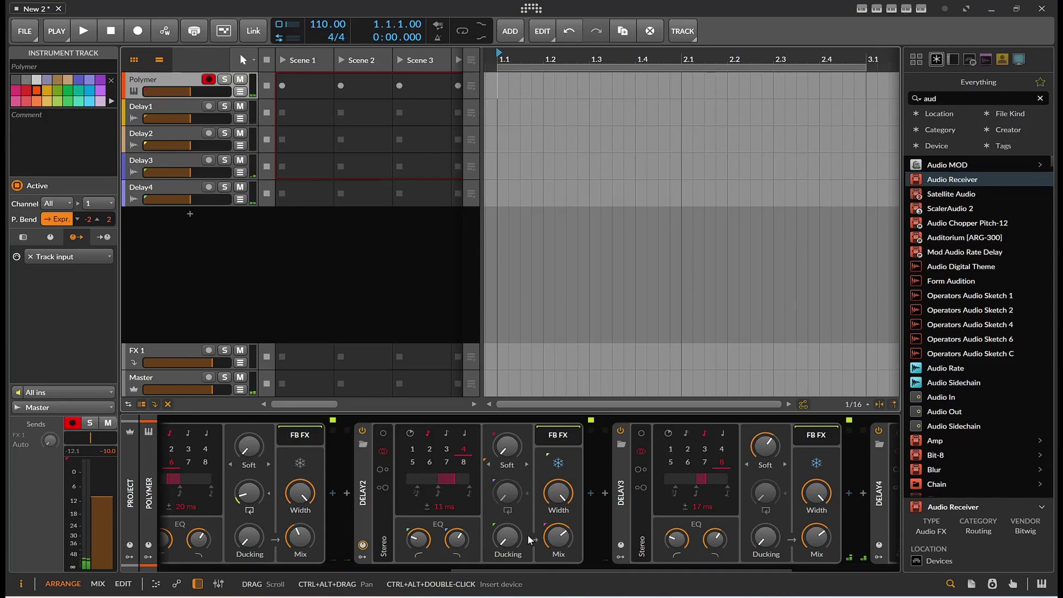
left_click_drag(504, 452, 505, 433)
left_click_drag(558, 536, 553, 573)
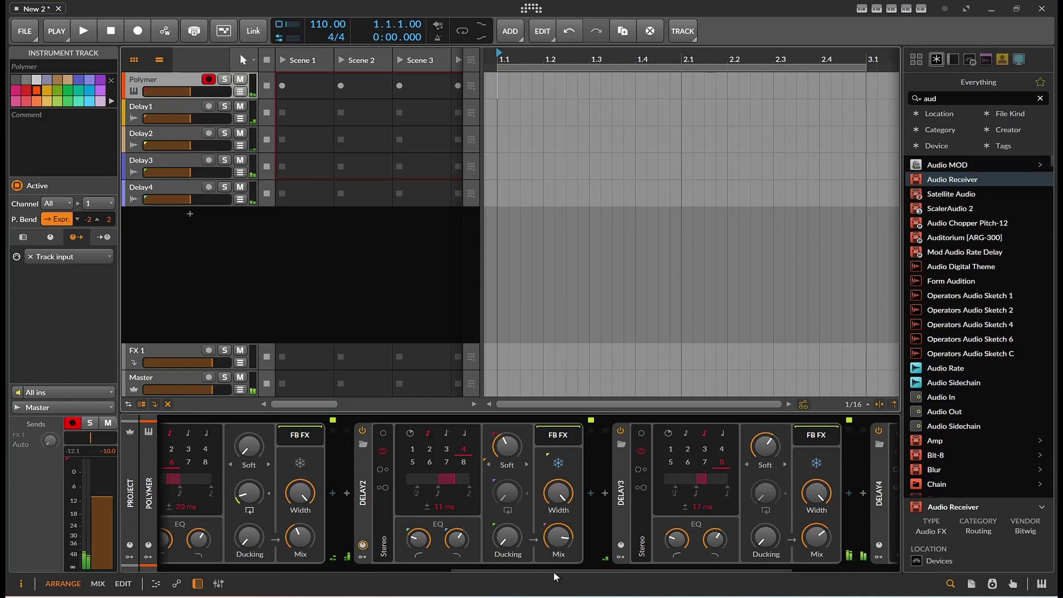
Step: Enable Forever on Delay1 and rebalance the Mix of Delay1 and Delay2
left_click_drag(553, 567, 459, 579)
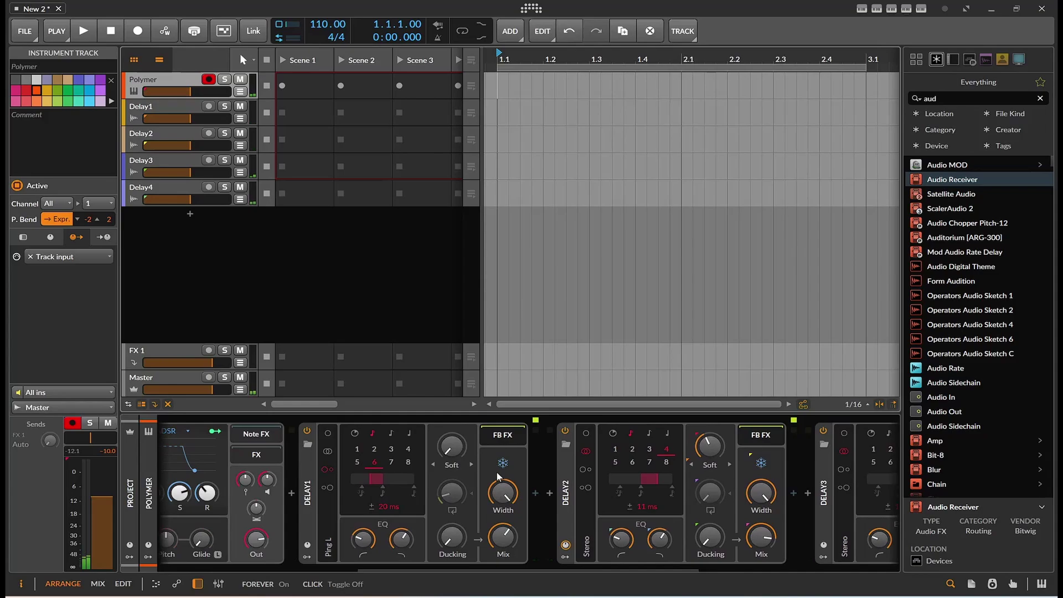
mouse_move(502, 536)
left_mouse_down()
mouse_move(513, 541)
mouse_move(514, 528)
left_mouse_up()
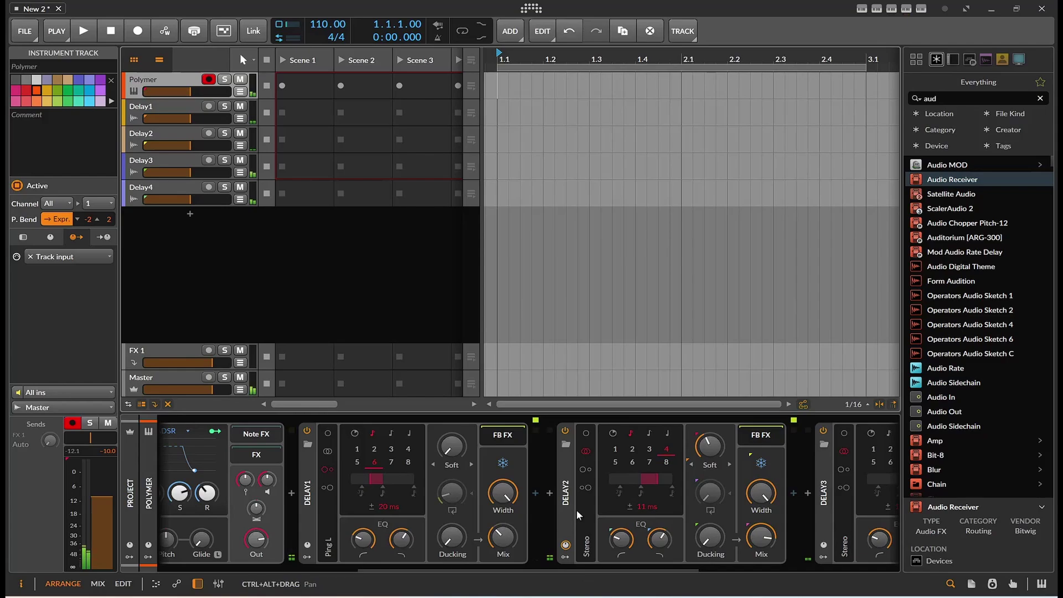
left_click_drag(761, 539, 760, 541)
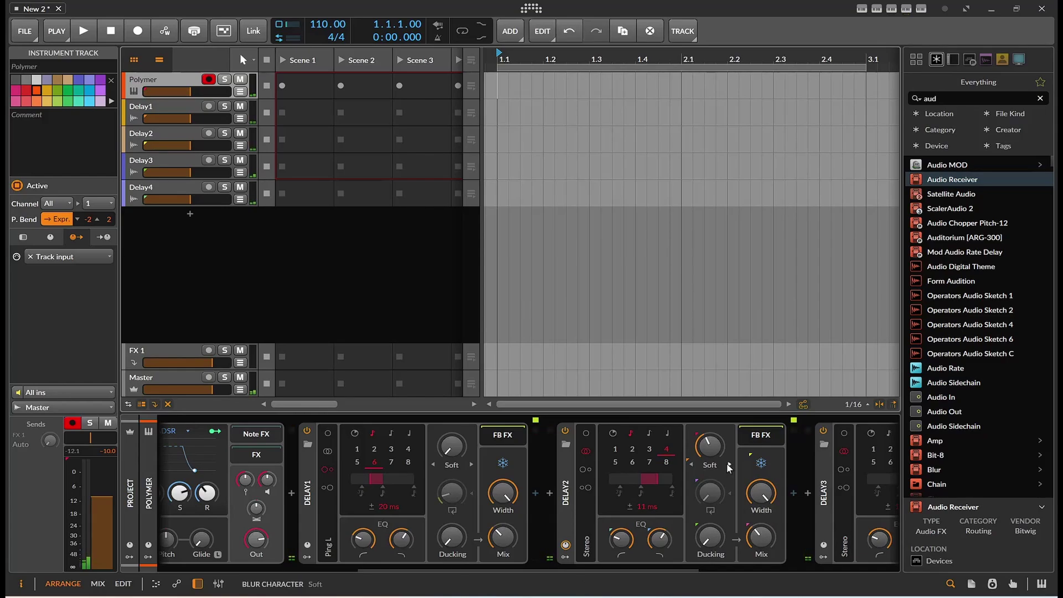
Step: Narrow the stereo Width of Delay3 and Delay4
left_click(582, 489)
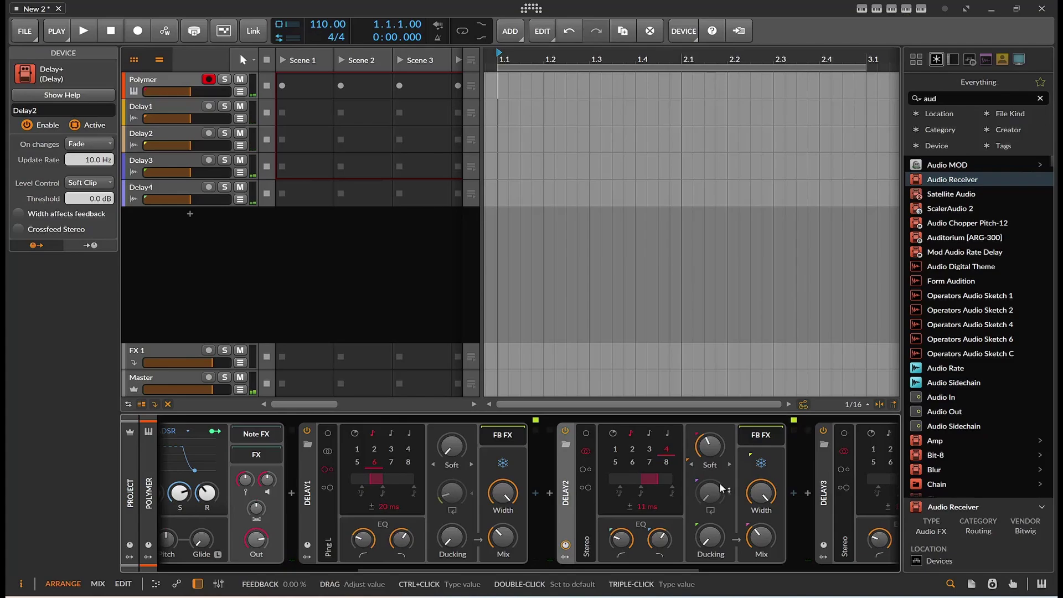
left_click_drag(603, 573, 791, 548)
left_click_drag(606, 493, 606, 496)
left_click_drag(864, 493, 864, 487)
Step: Set the delay pattern of Delay4 to Ping R and of Delay3 to Ping L
left_click(689, 488)
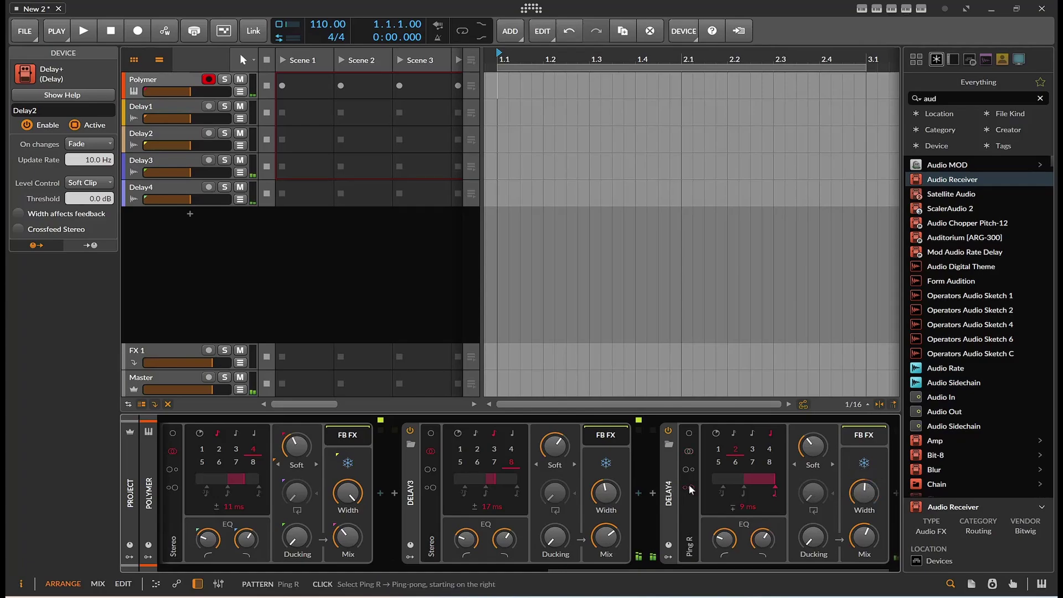
left_click(429, 489)
left_click(430, 470)
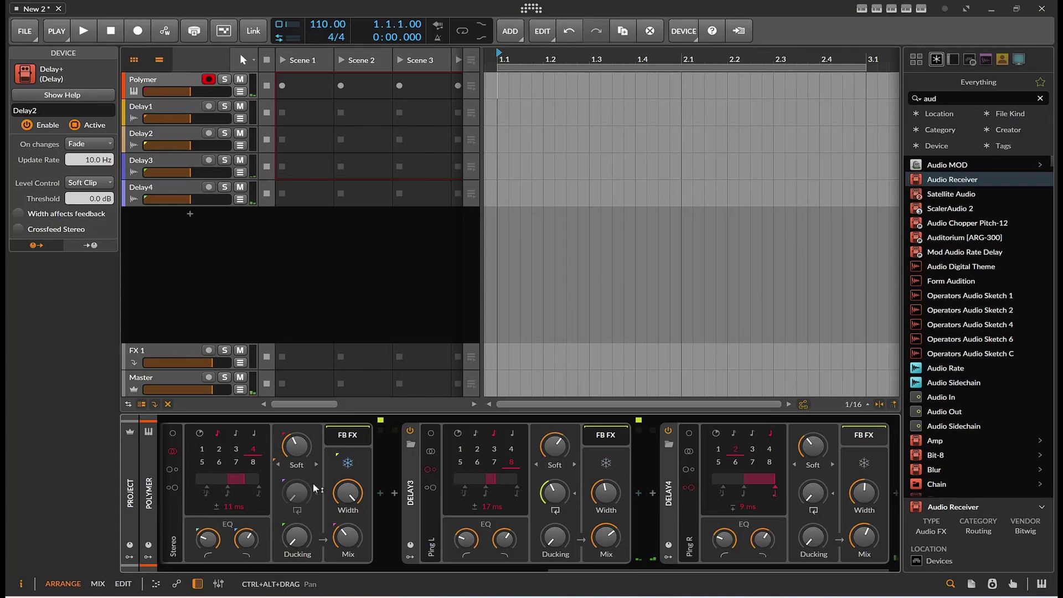
Step: Replace Forever with regular Feedback on Delay2 and Delay4, setting Delay2's Feedback to about 53% and Delay4's Mix to about 58%
left_click(296, 491)
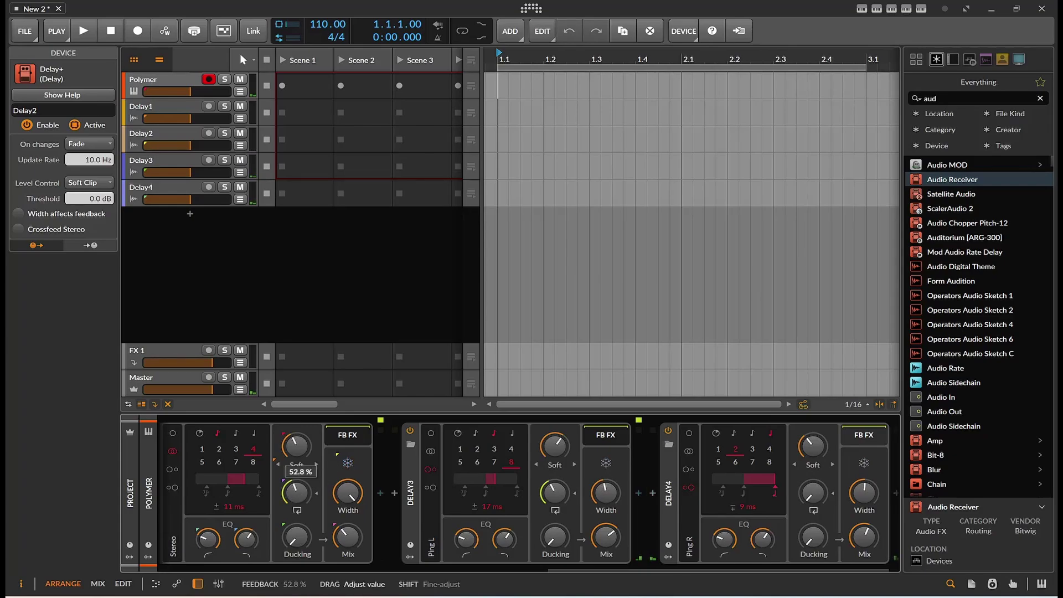
left_click_drag(296, 492, 296, 520)
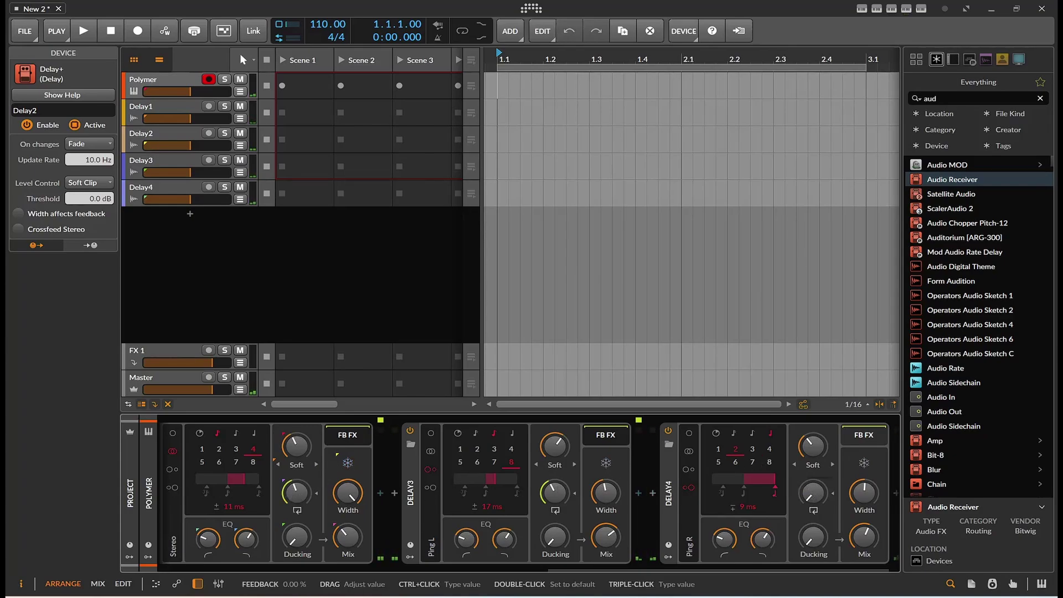
left_click(861, 466)
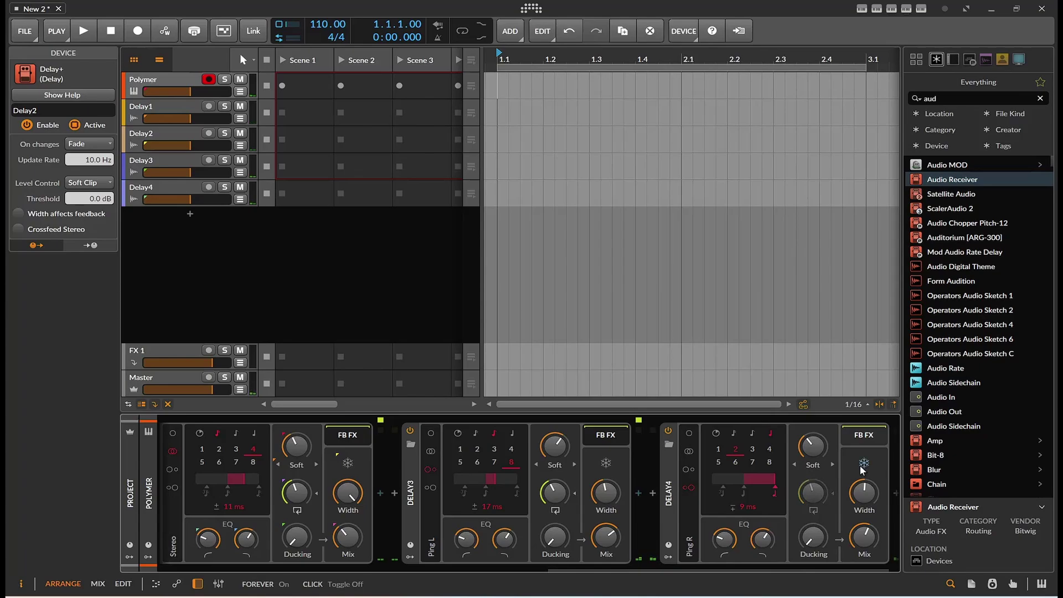
left_click(864, 535)
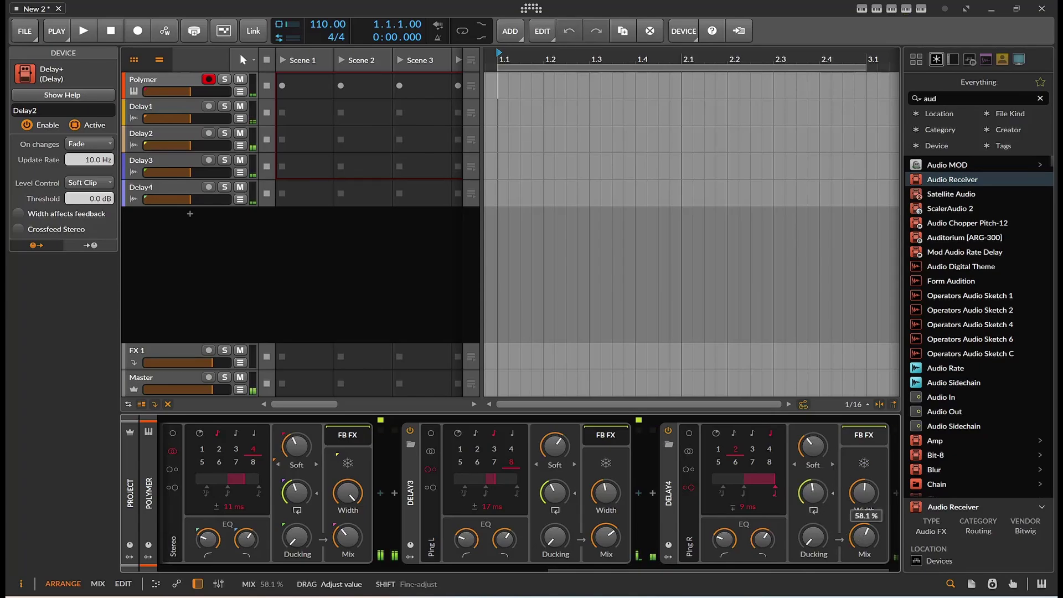
Step: Clear the device search and delete all four Delay+ devices from the Polymer track
left_click_drag(785, 567, 653, 575)
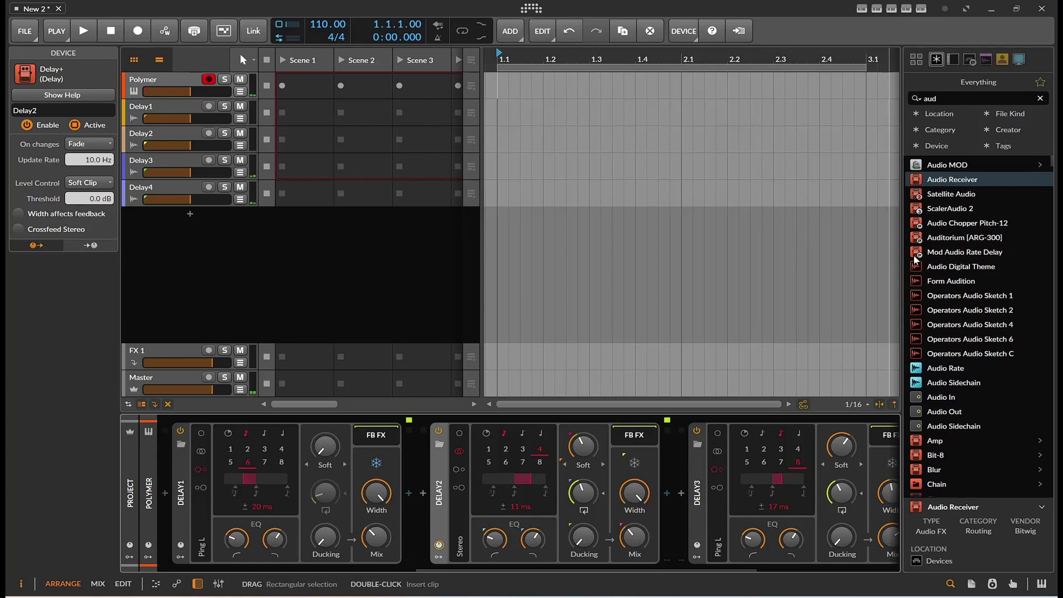
left_click(951, 98)
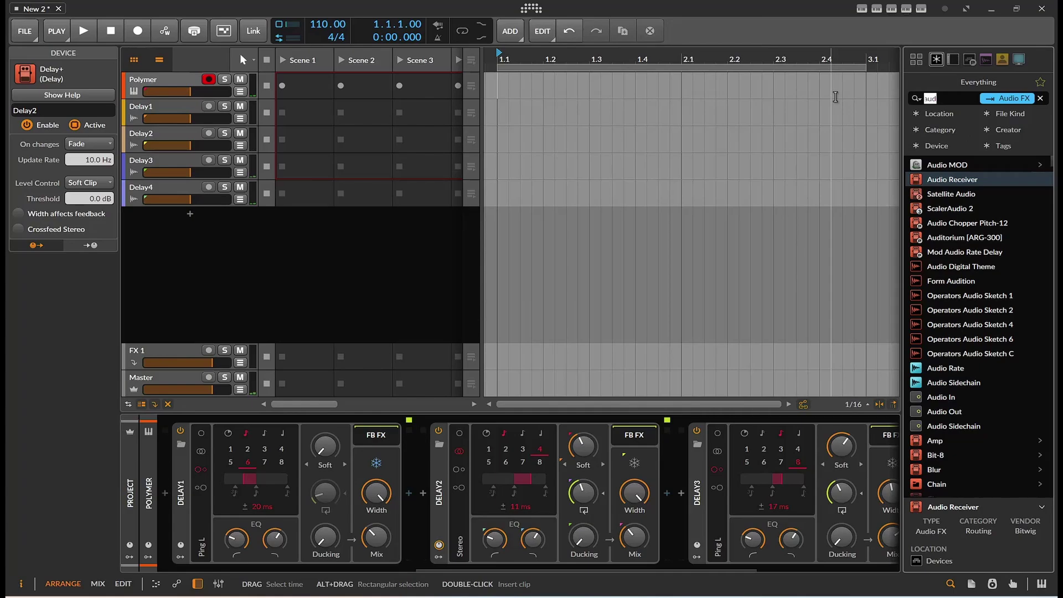
key("BackSpace")
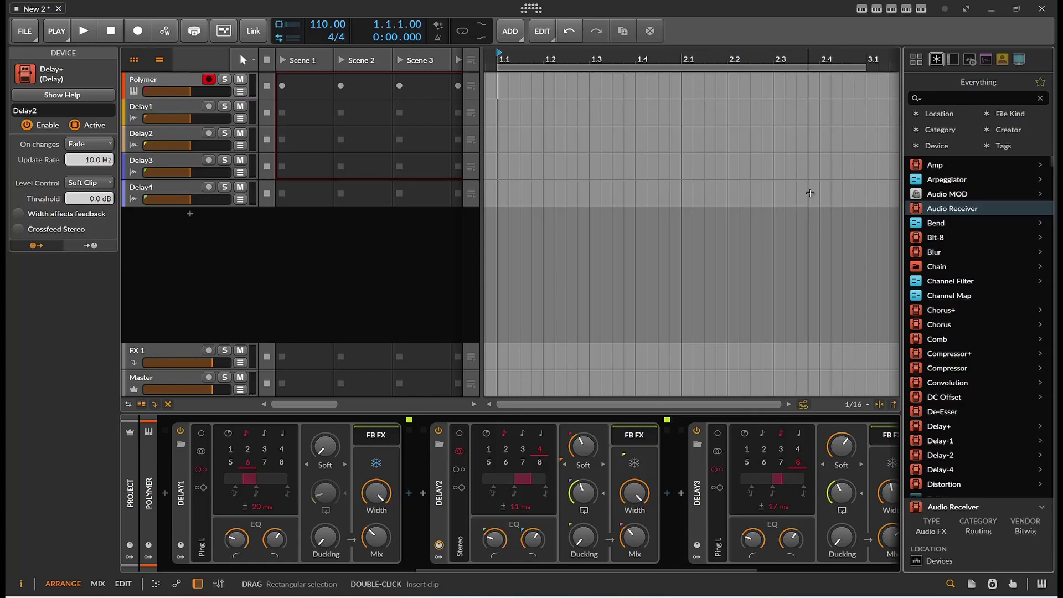
left_click(180, 490)
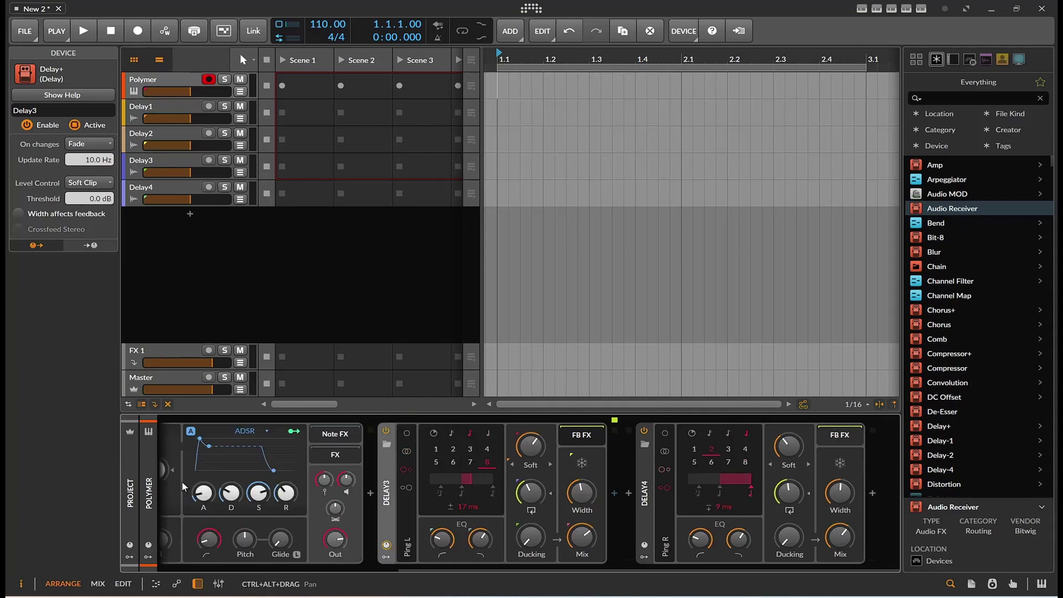
key("Delete")
key("Delete")
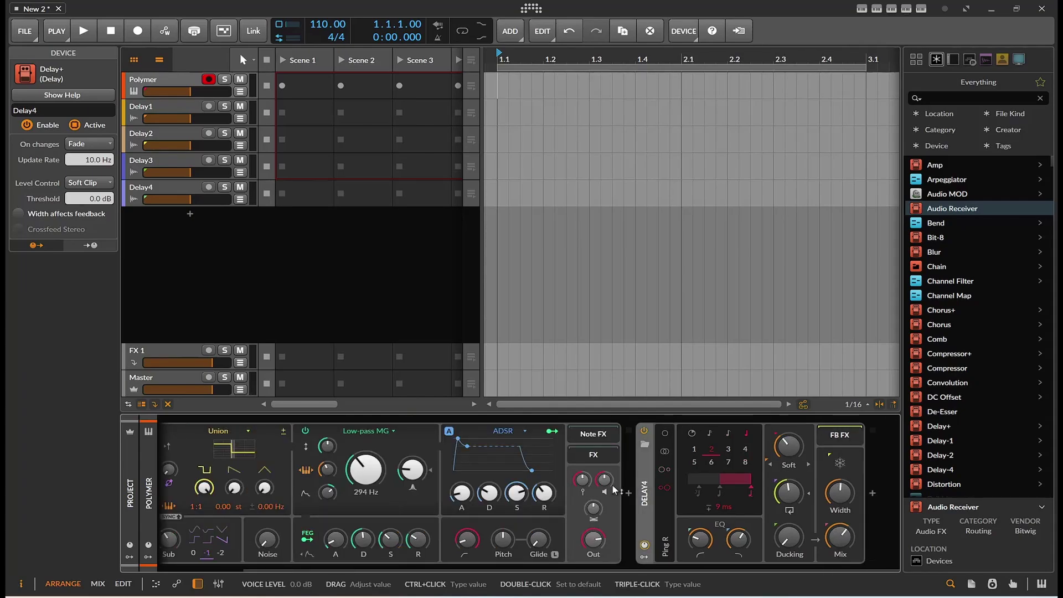
key("Delete")
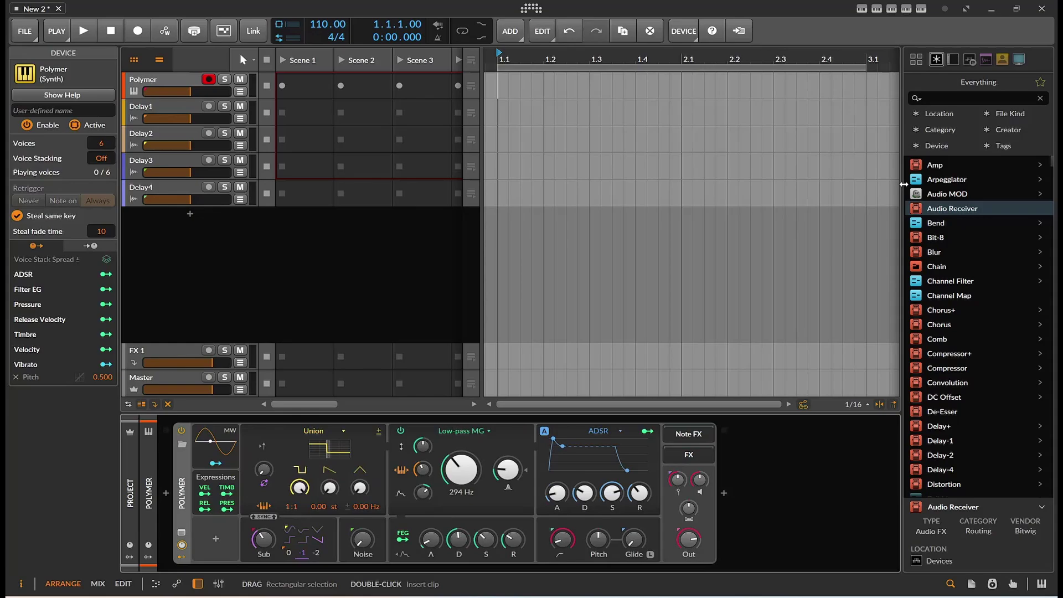
Step: Search the device browser for "delay" and add four Delay TAPE-201 plug-ins in series after Polymer
left_click(942, 98)
type("delay")
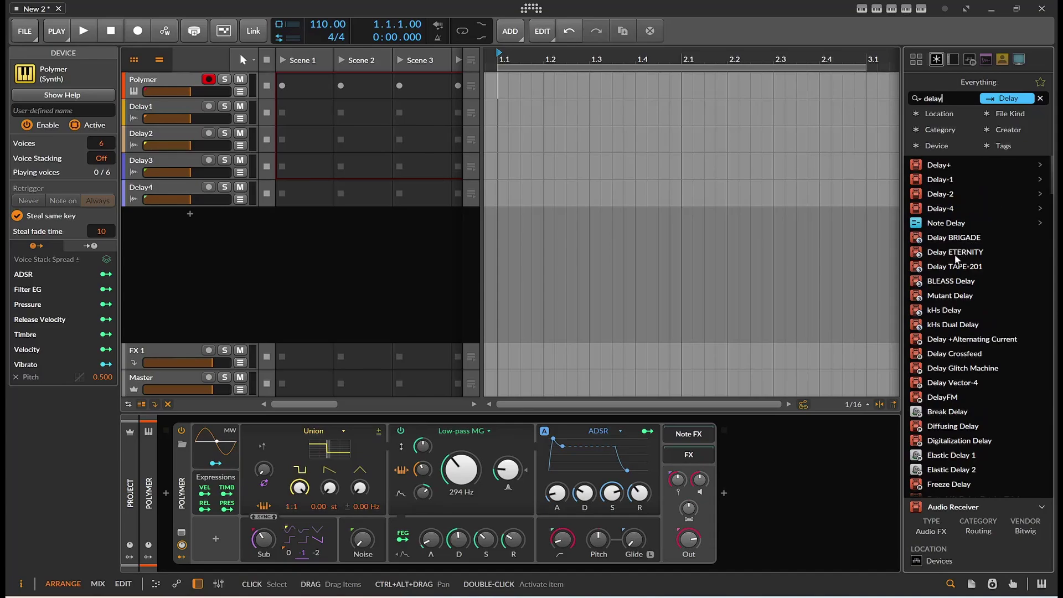
mouse_move(964, 267)
left_mouse_down()
mouse_move(770, 484)
mouse_move(776, 476)
left_mouse_up()
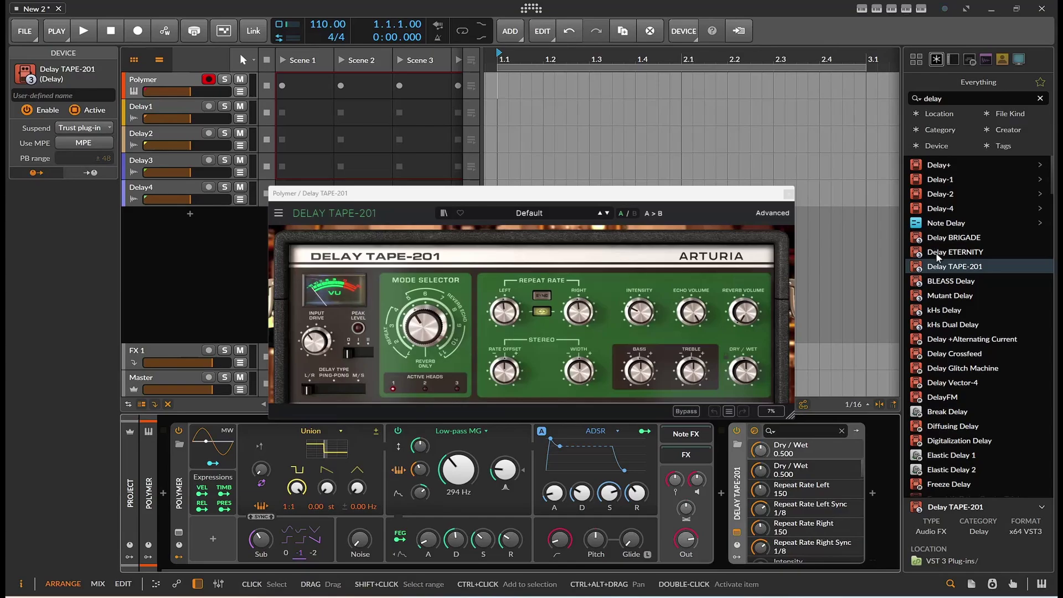
left_click_drag(909, 495, 878, 500)
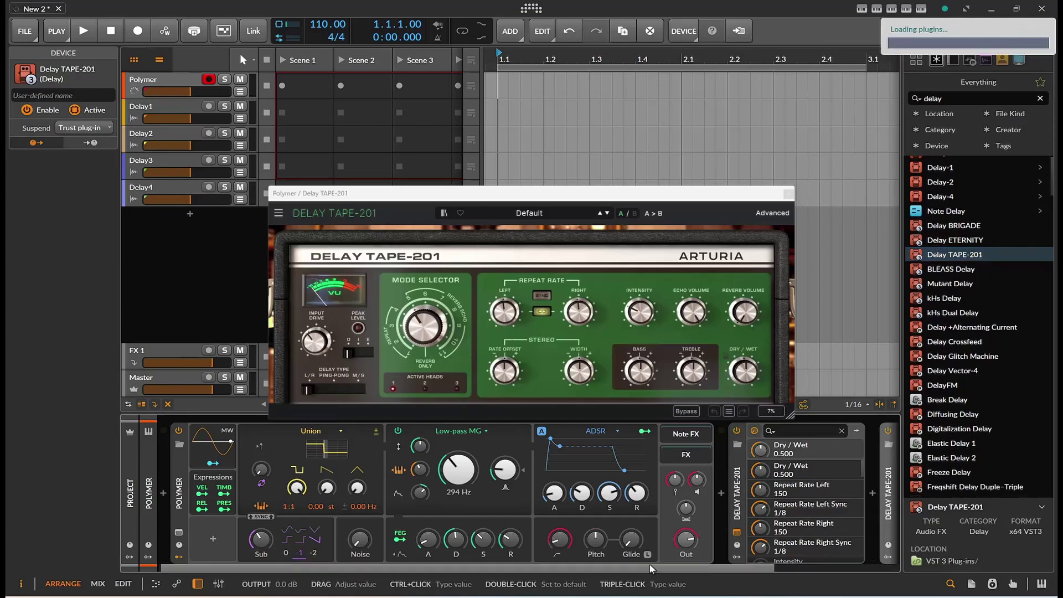
scroll(781, 566, "down", 3)
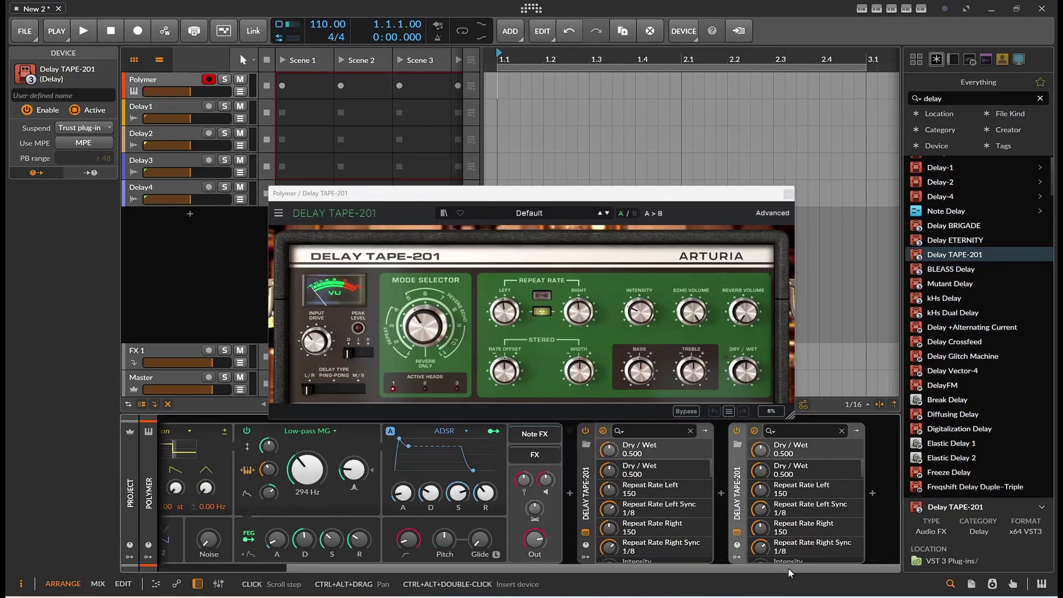
left_click_drag(944, 257, 876, 476)
scroll(728, 569, "down", 3)
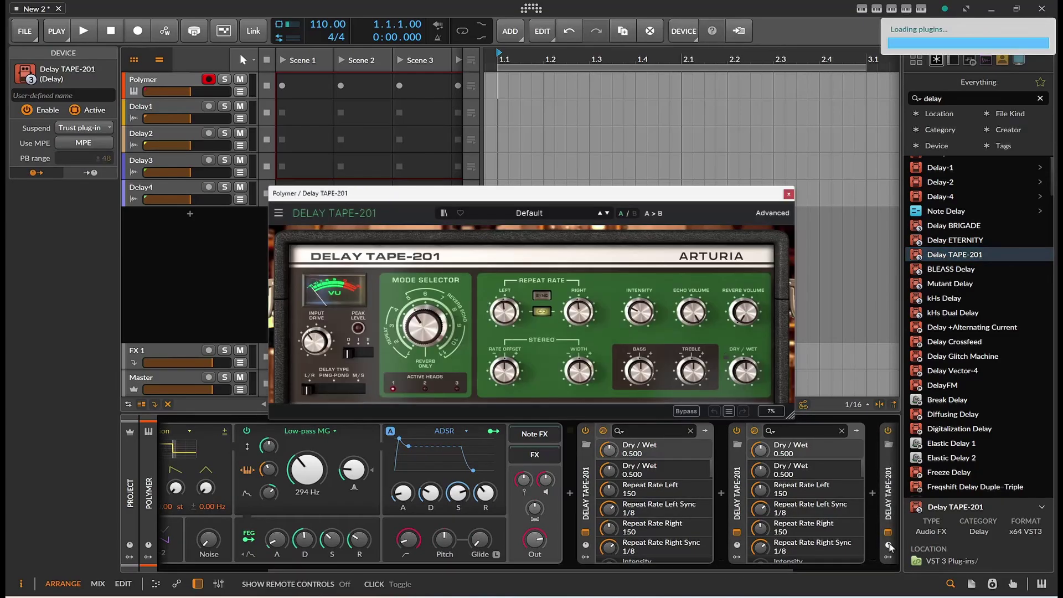
mouse_move(947, 254)
left_mouse_down()
mouse_move(917, 469)
mouse_move(883, 488)
left_mouse_up()
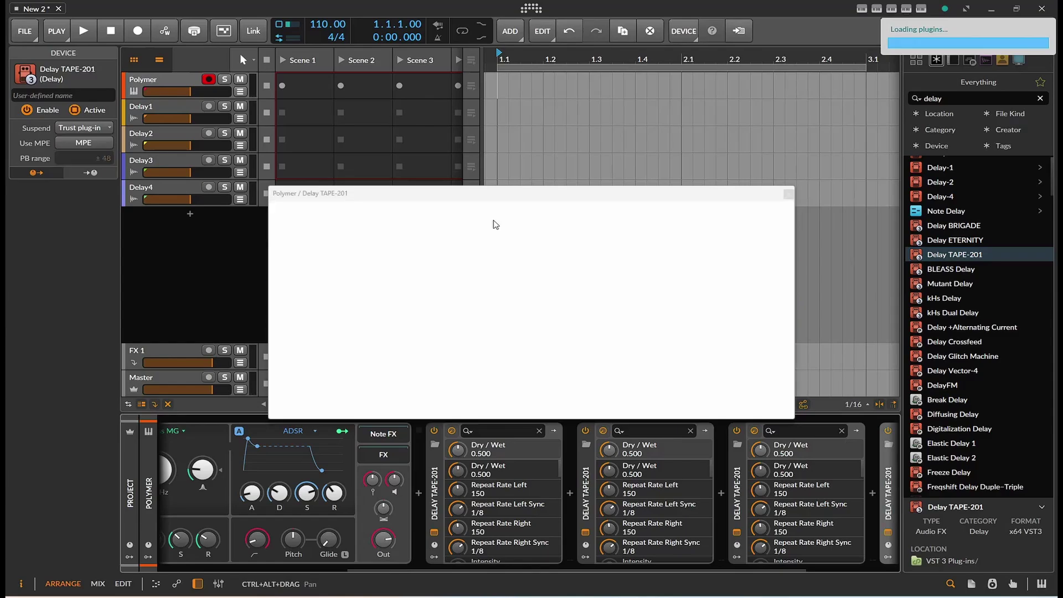
Step: Spread out the four Delay TAPE-201 plug-in windows so each one's controls can be reached
left_click_drag(487, 192, 606, 30)
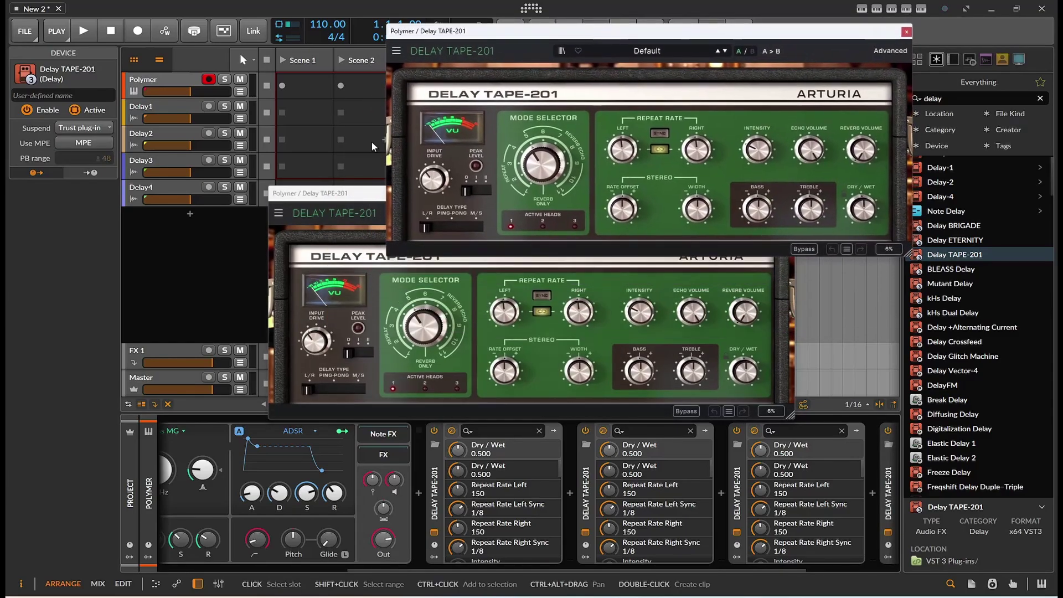
left_click_drag(352, 203, 506, 336)
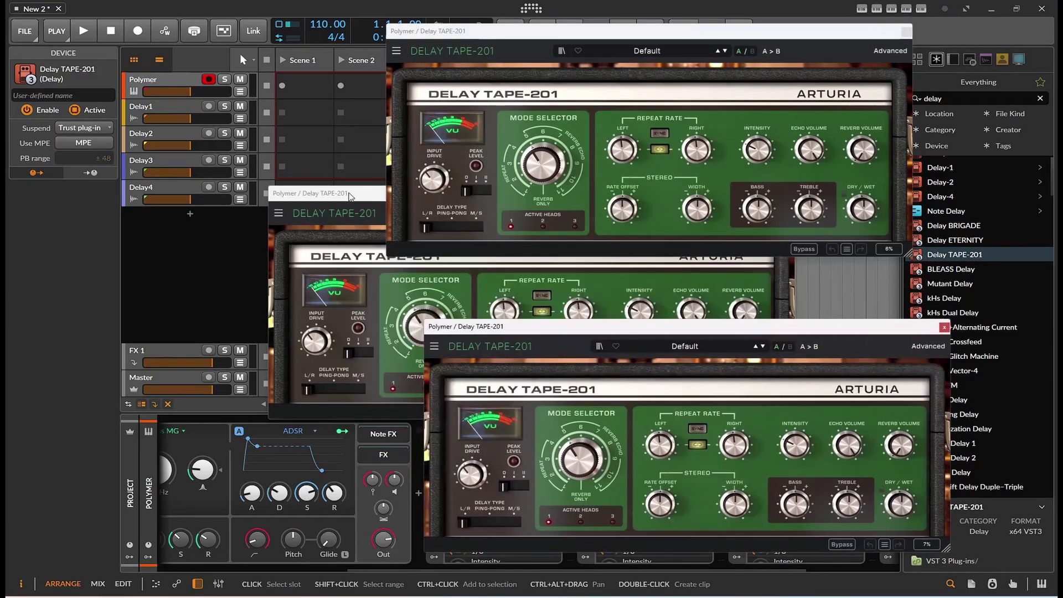
left_click_drag(346, 194, 120, 350)
left_click_drag(313, 193, 58, 89)
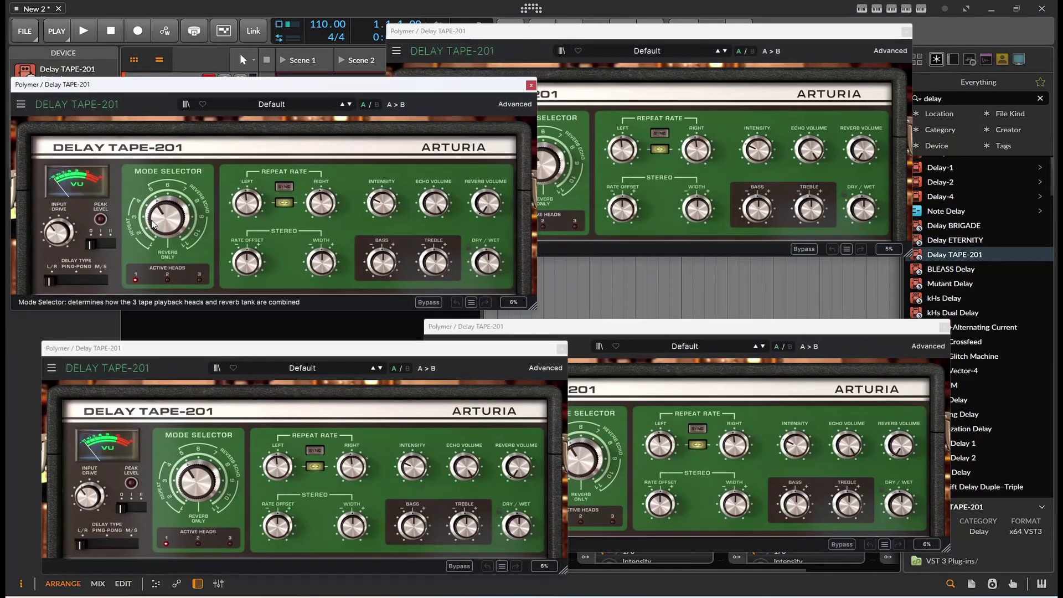
Step: Change the Mode Selector in all four Delay TAPE-201 plug-ins, activating head 2 in one, head 1 in another and head 3 in two
mouse_move(167, 215)
left_click_drag(168, 215, 168, 228)
left_click_drag(183, 470, 182, 476)
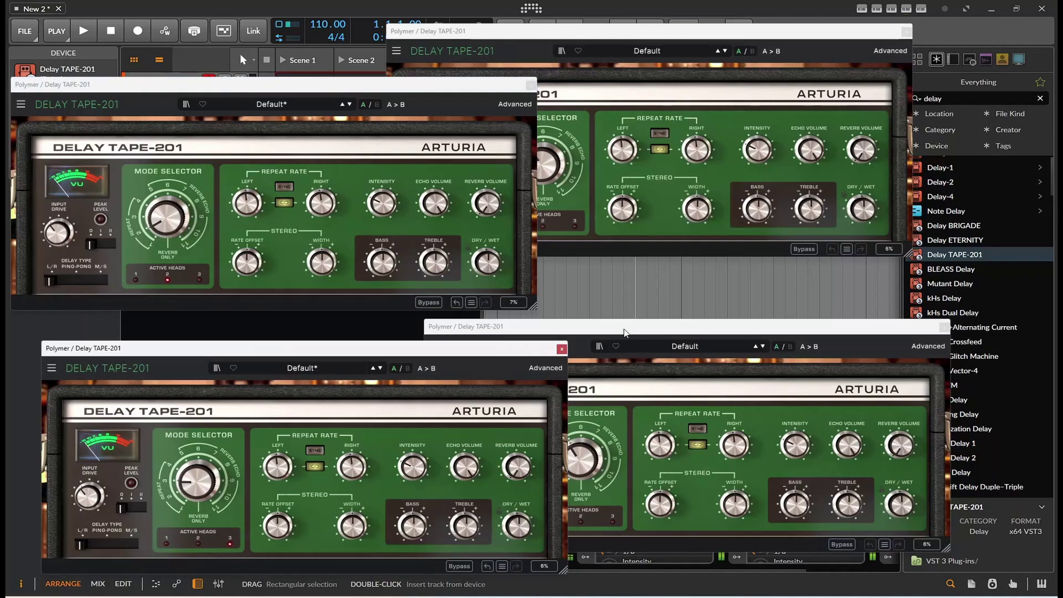
left_click(611, 416)
left_click_drag(592, 446, 592, 440)
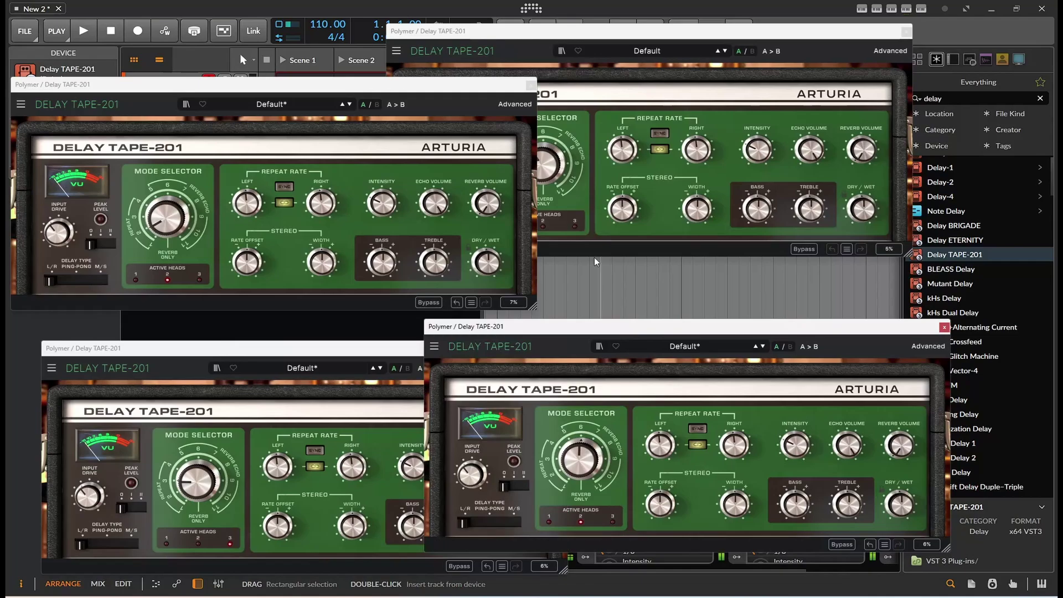
left_click_drag(553, 169, 553, 166)
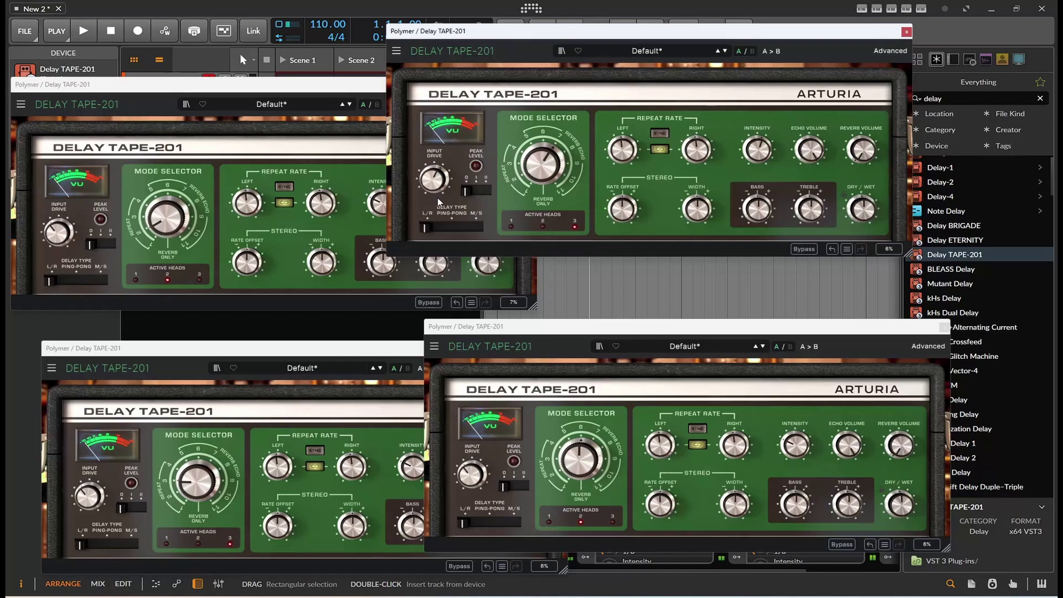
Step: On the Delay TAPE-201 using head 2, adjust the Intensity and sync the repeat rates to the host tempo, adjusting the Left rate
left_click(383, 198)
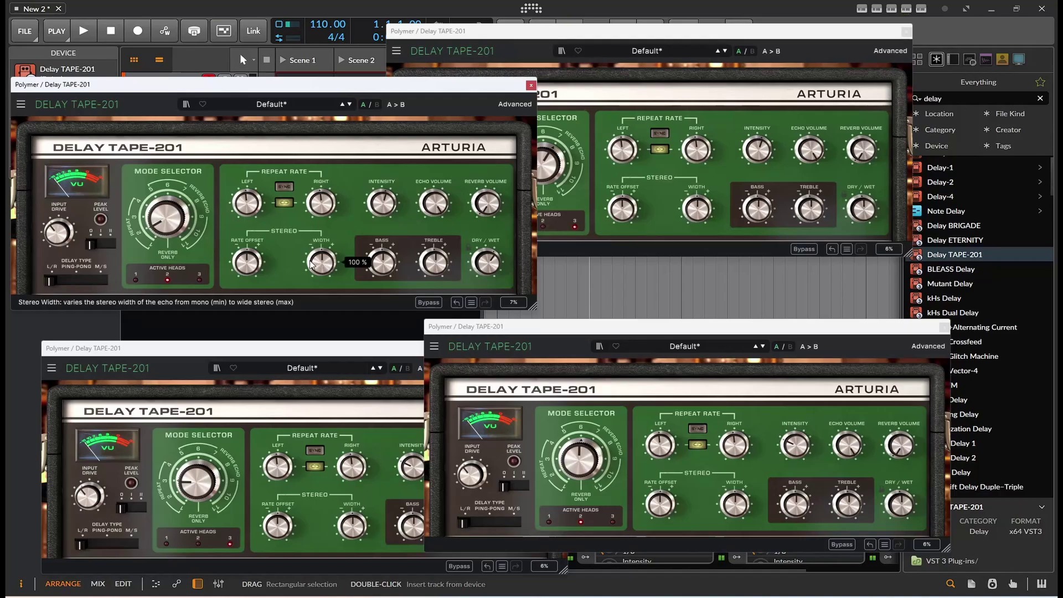
left_click(246, 213)
left_click_drag(246, 213, 246, 200)
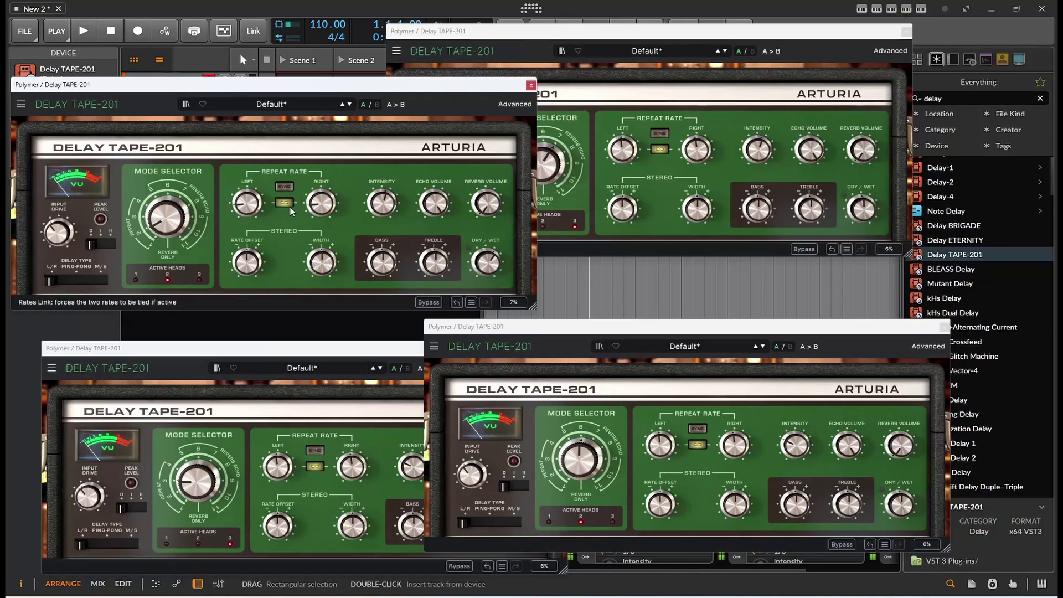
left_click(285, 188)
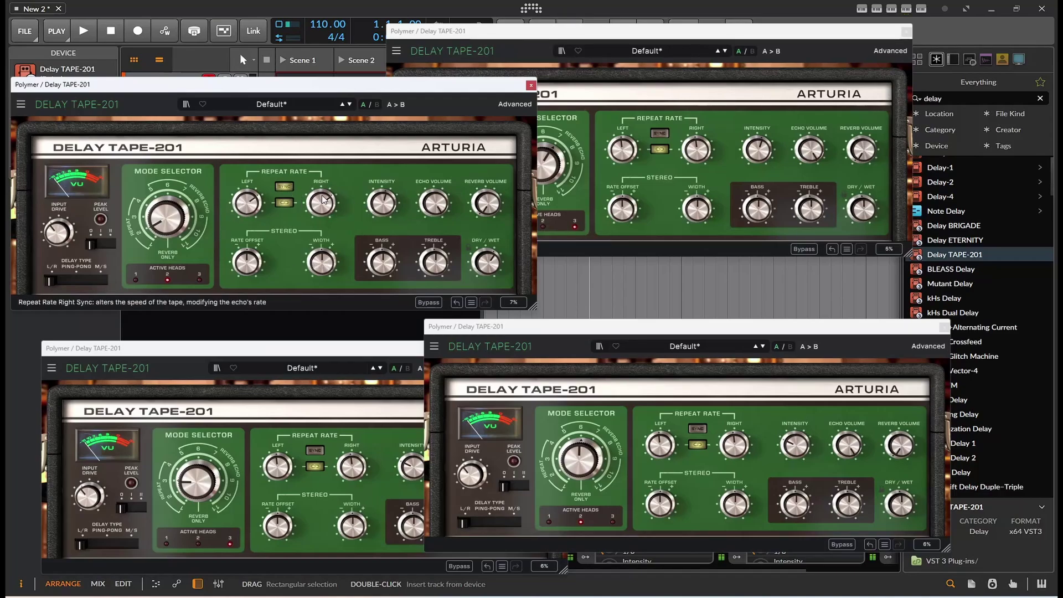
left_click(246, 205)
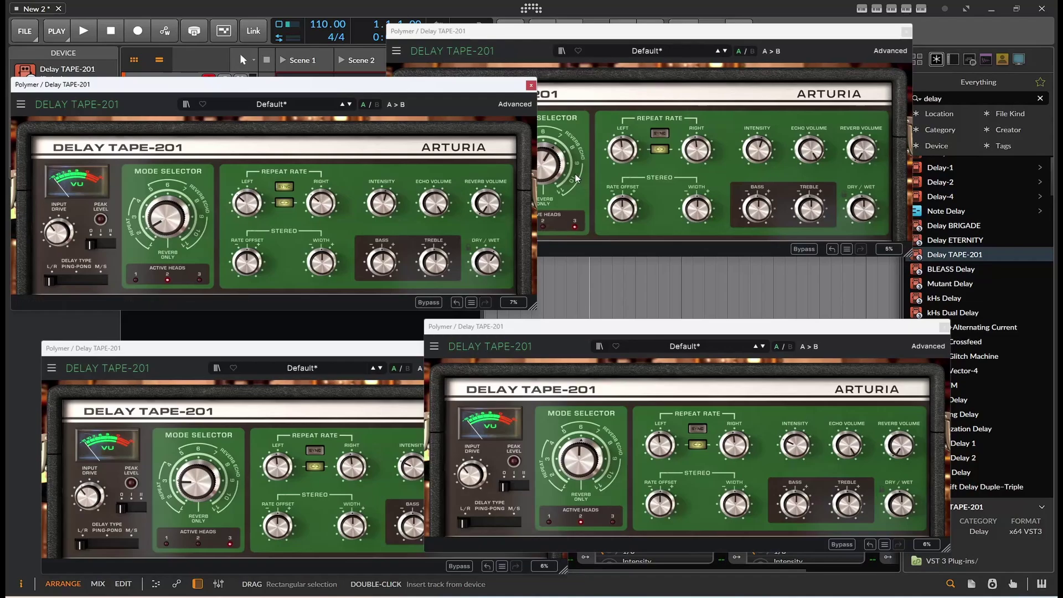
Step: Sync the repeat rates of the other three Delay TAPE-201 plug-ins to the host tempo and adjust their rates
left_click(621, 151)
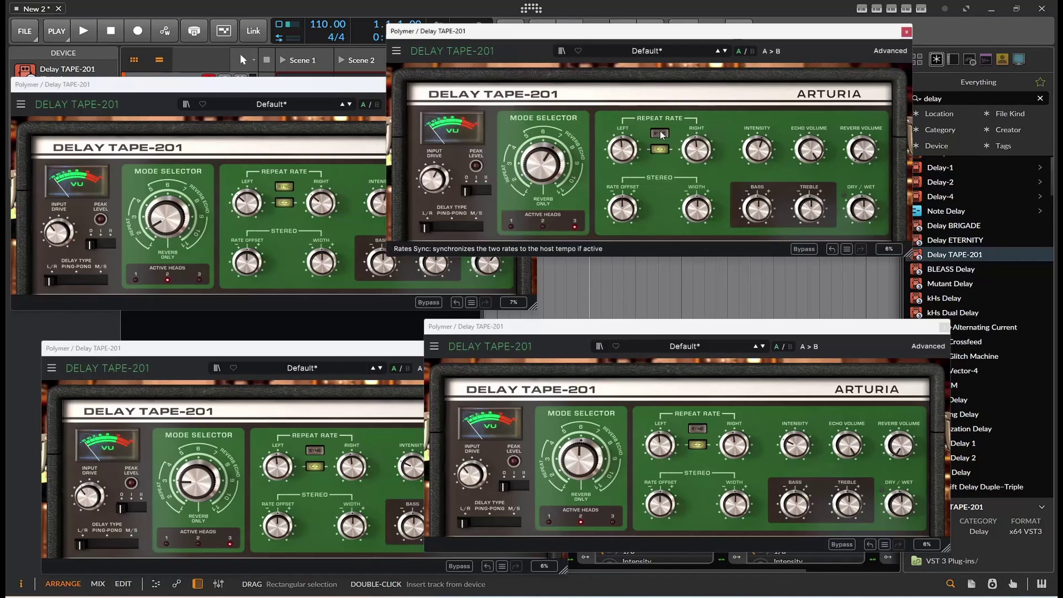
left_click(621, 149)
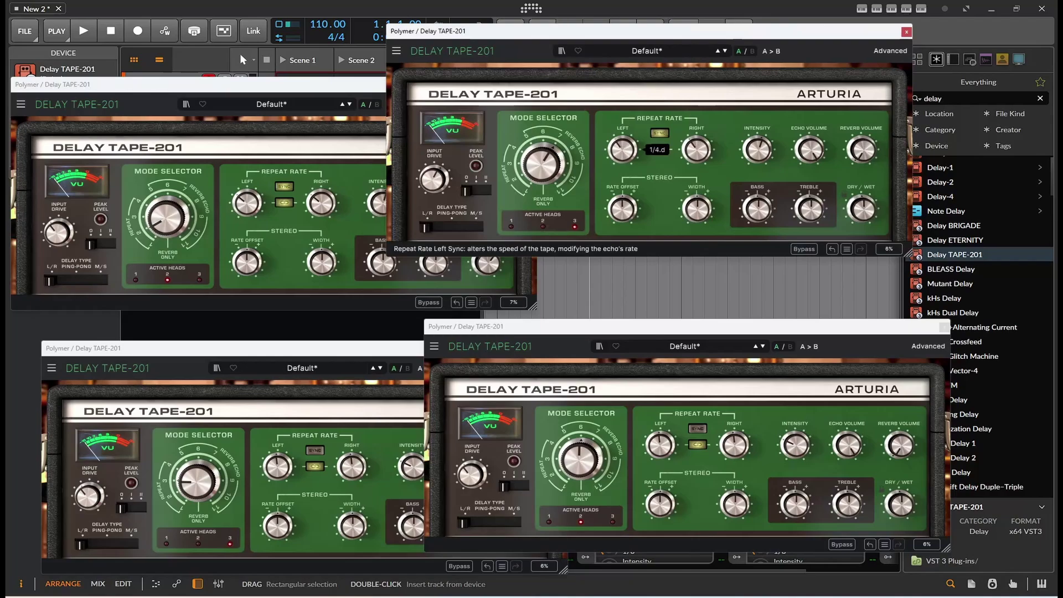
left_click_drag(621, 149, 621, 158)
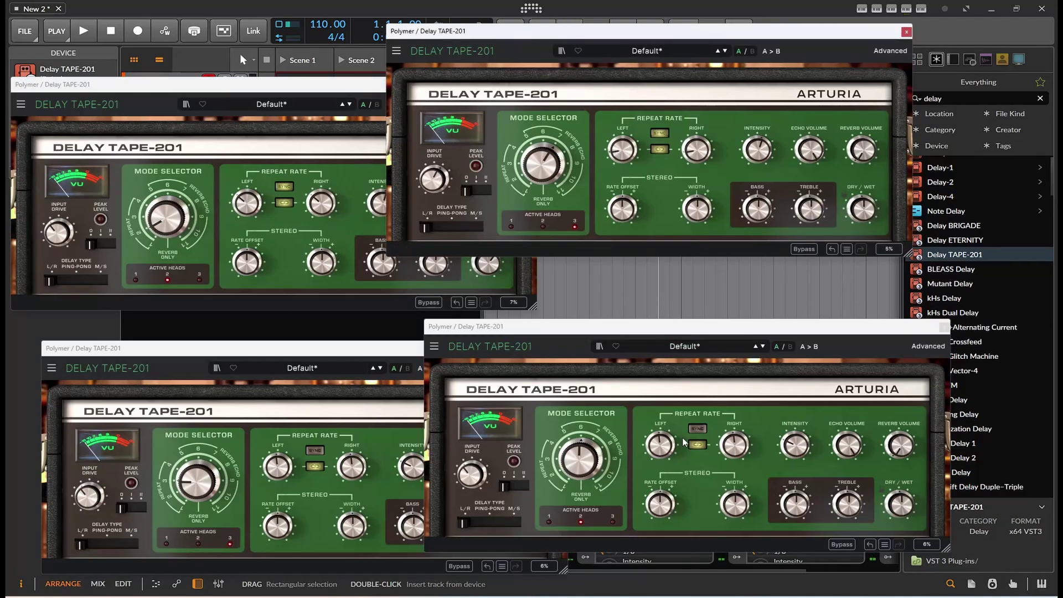
left_click(314, 450)
scroll(280, 473, "down", 3)
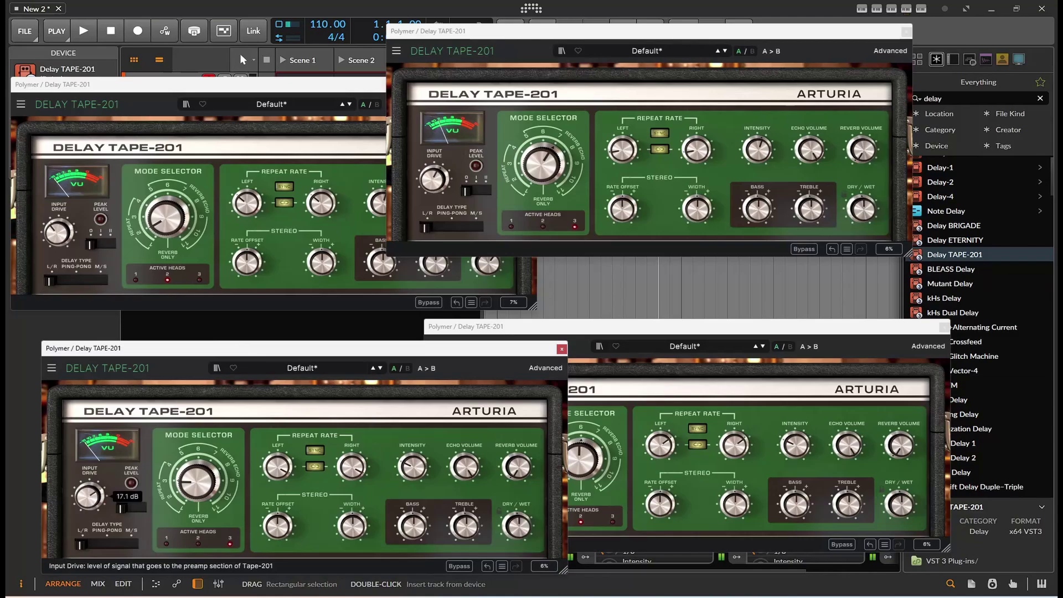
Step: Bring the four Delay TAPE-201 windows forward in turn to review their Input Drive, preamp model and Dry/Wet settings
left_click(645, 328)
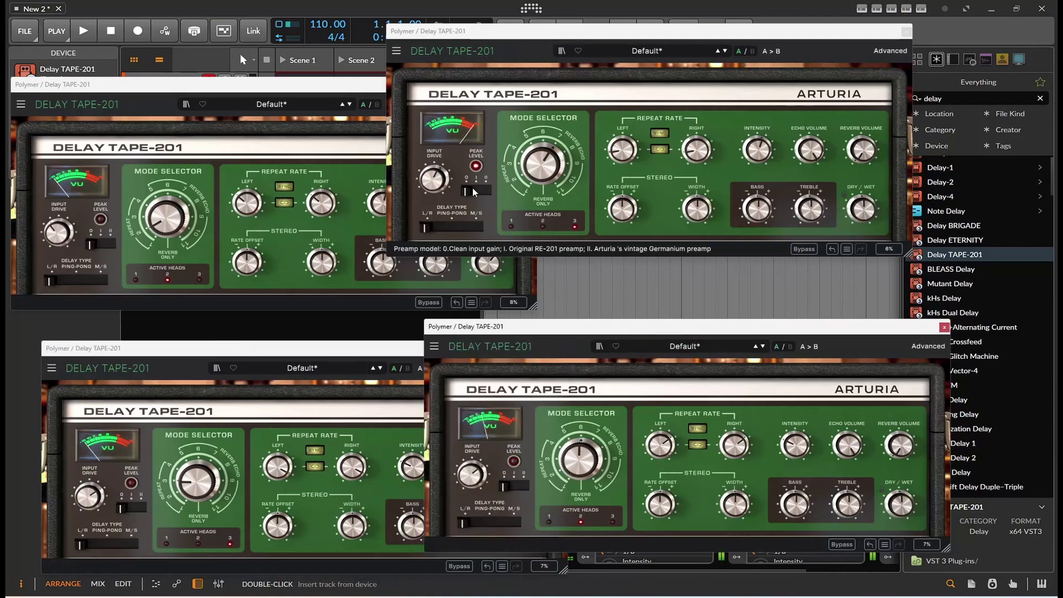
left_click(432, 179)
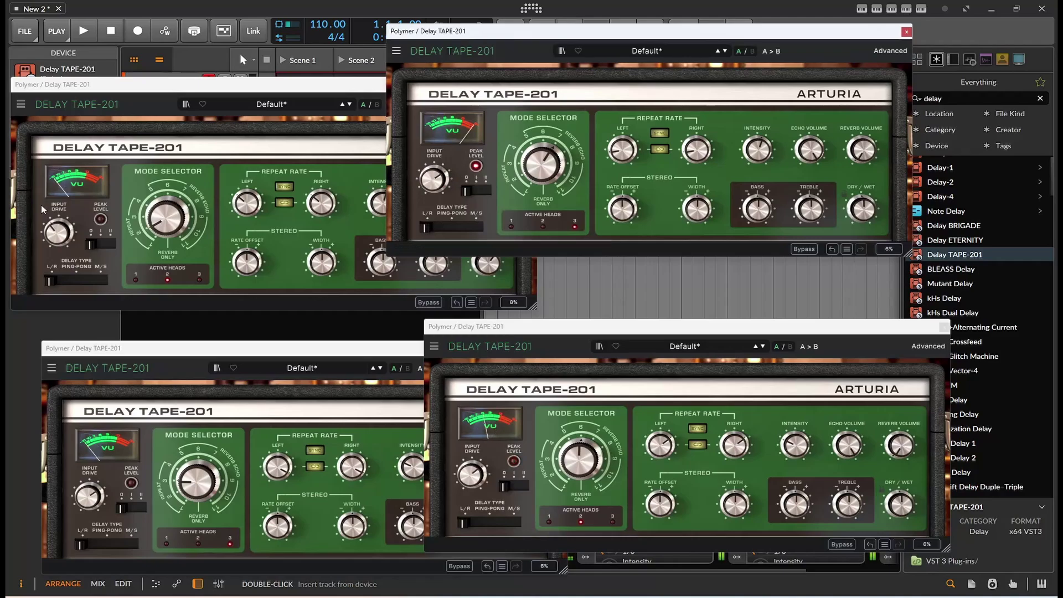
left_click(89, 243)
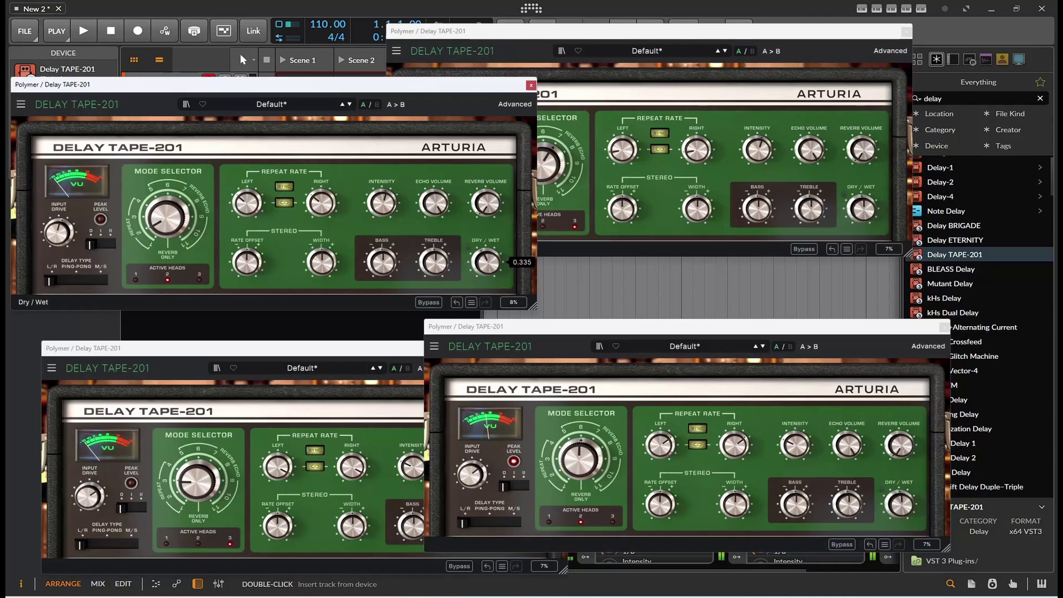
left_click(559, 216)
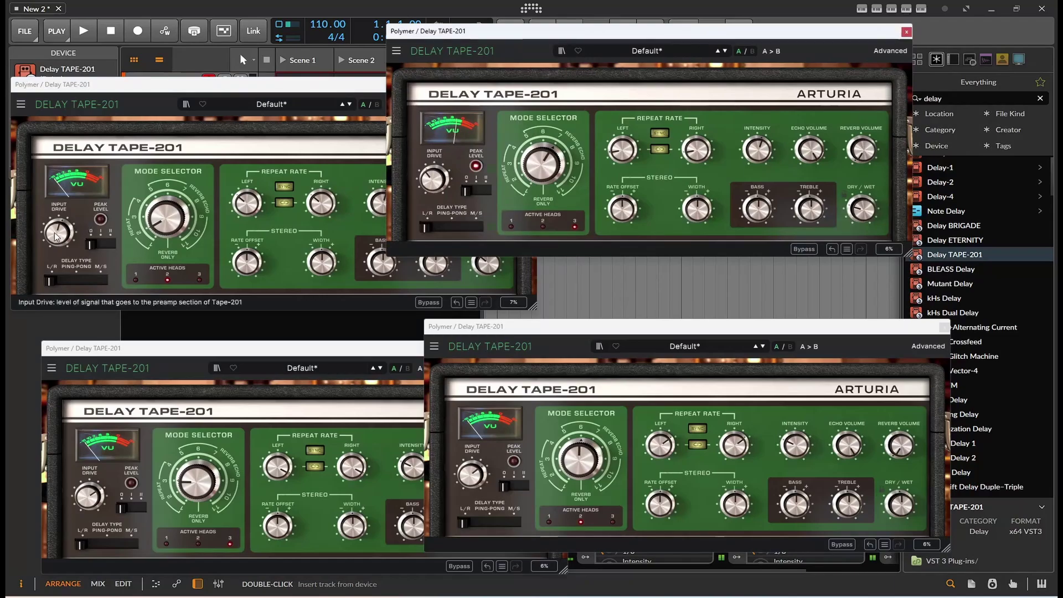
left_click(87, 227)
left_click(470, 474)
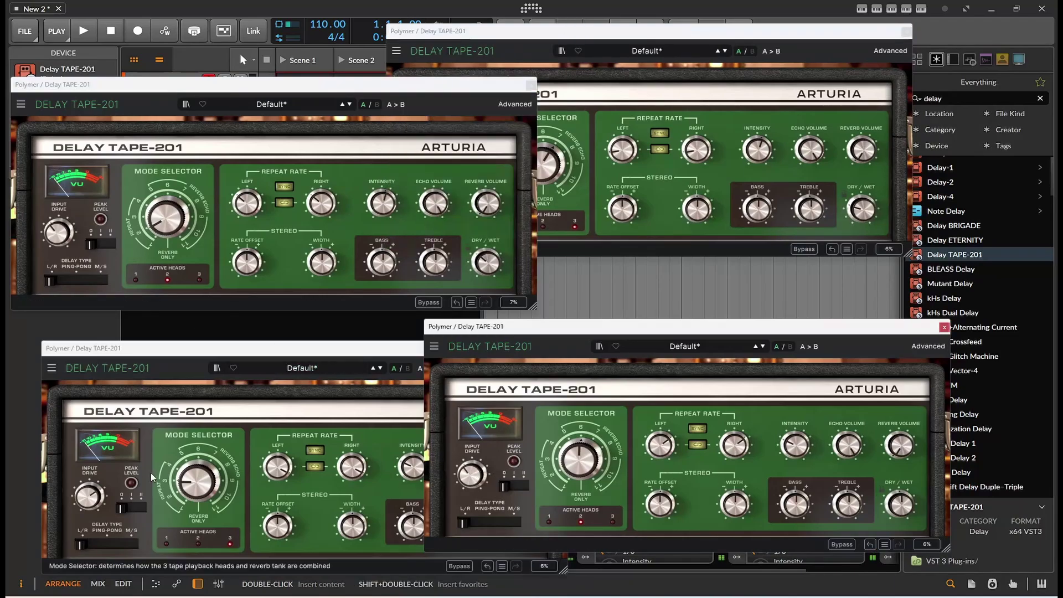
left_click(88, 495)
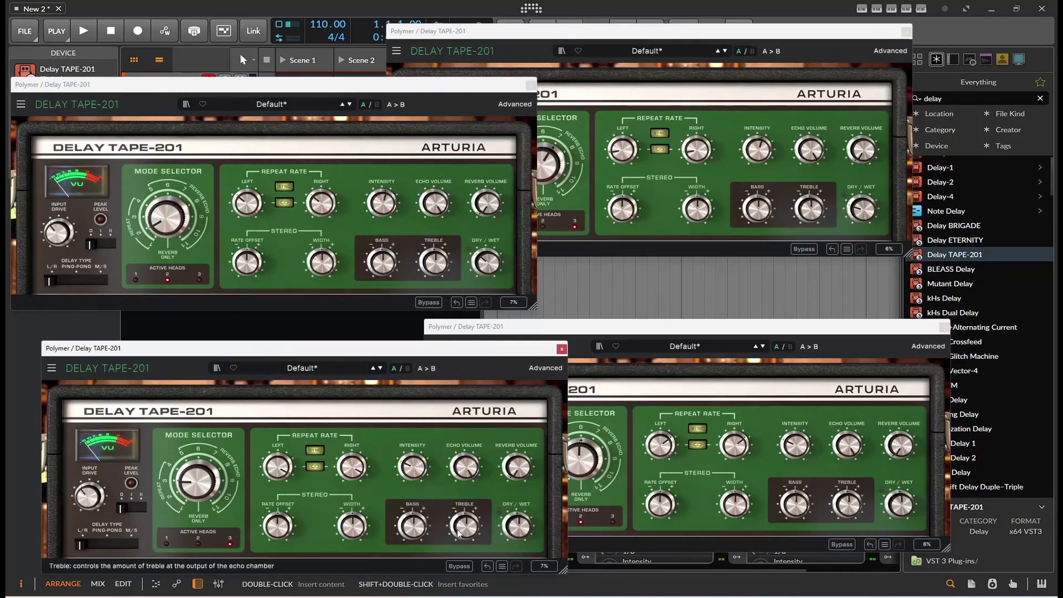
Step: Unlink the Left and Right repeat rates in three of the Delay TAPE-201 plug-ins, leaving tempo sync on
left_click(315, 468)
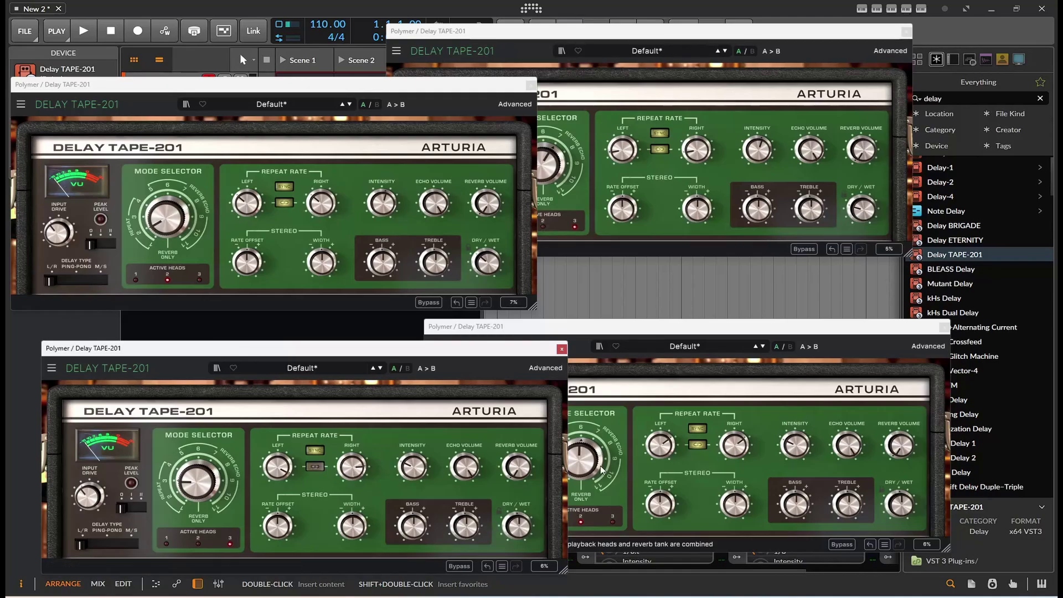
left_click(699, 444)
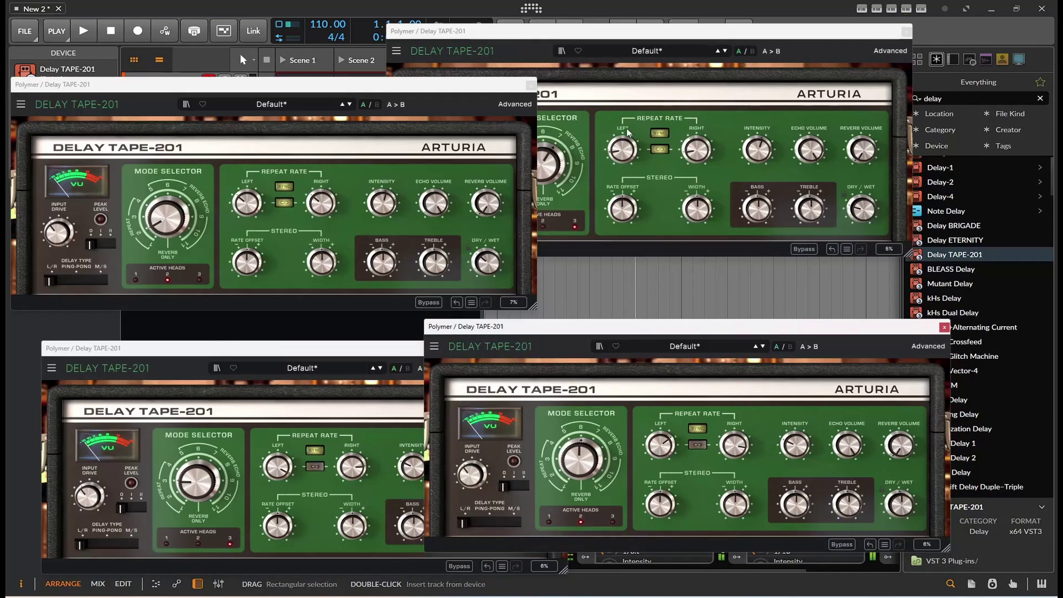
left_click(619, 67)
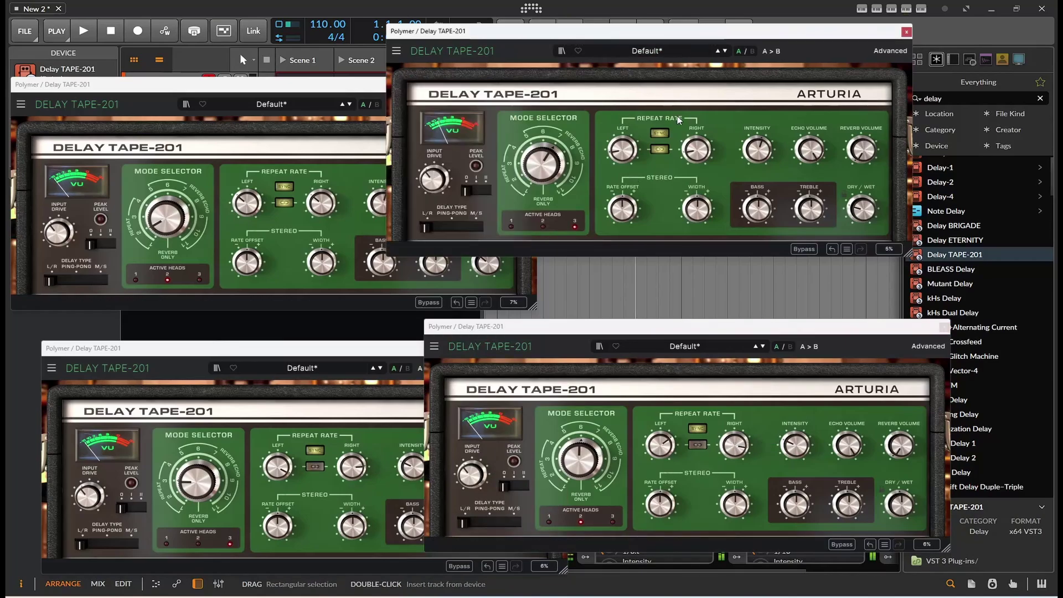
left_click(659, 149)
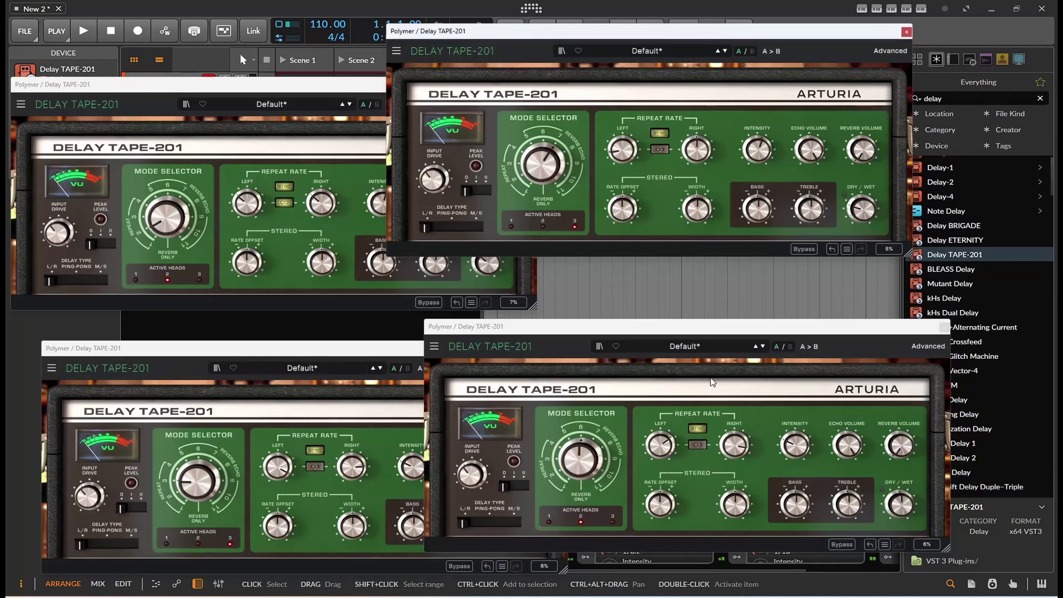
Step: Close all four Delay TAPE-201 plug-in windows
left_click(944, 327)
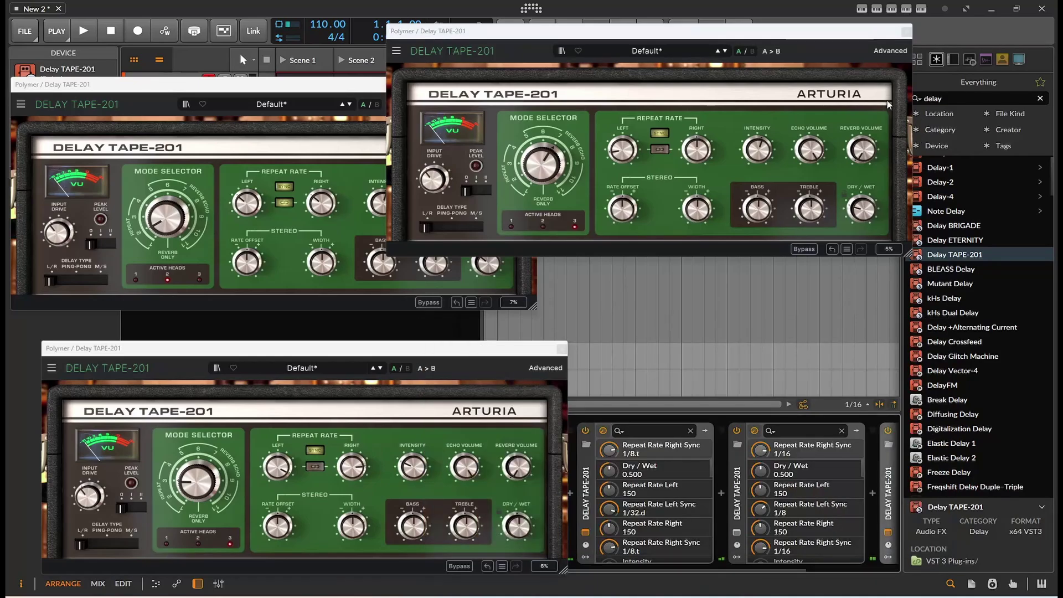
left_click(906, 32)
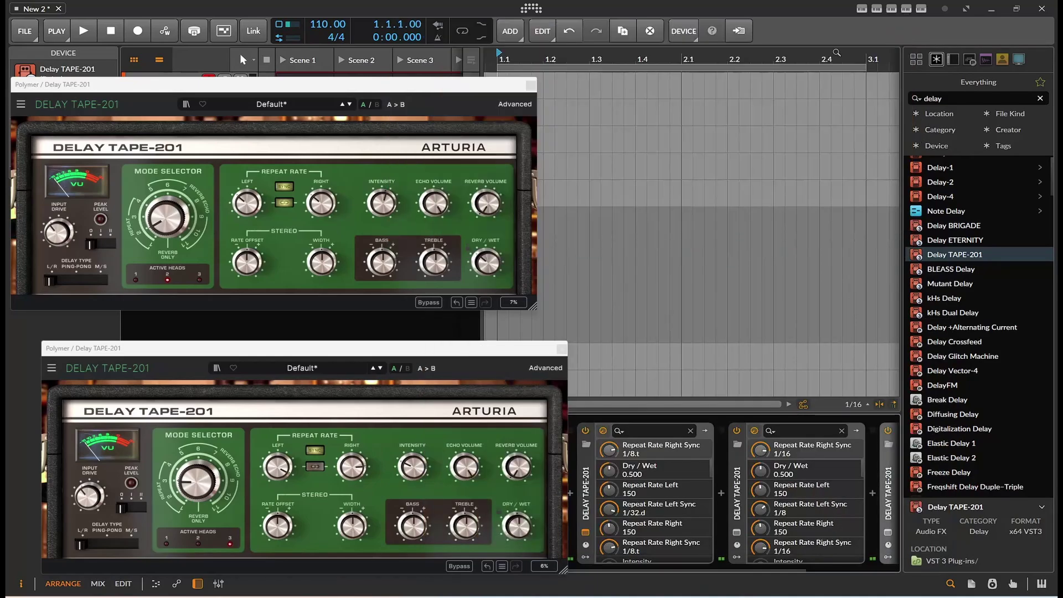
left_click(531, 85)
left_click(562, 348)
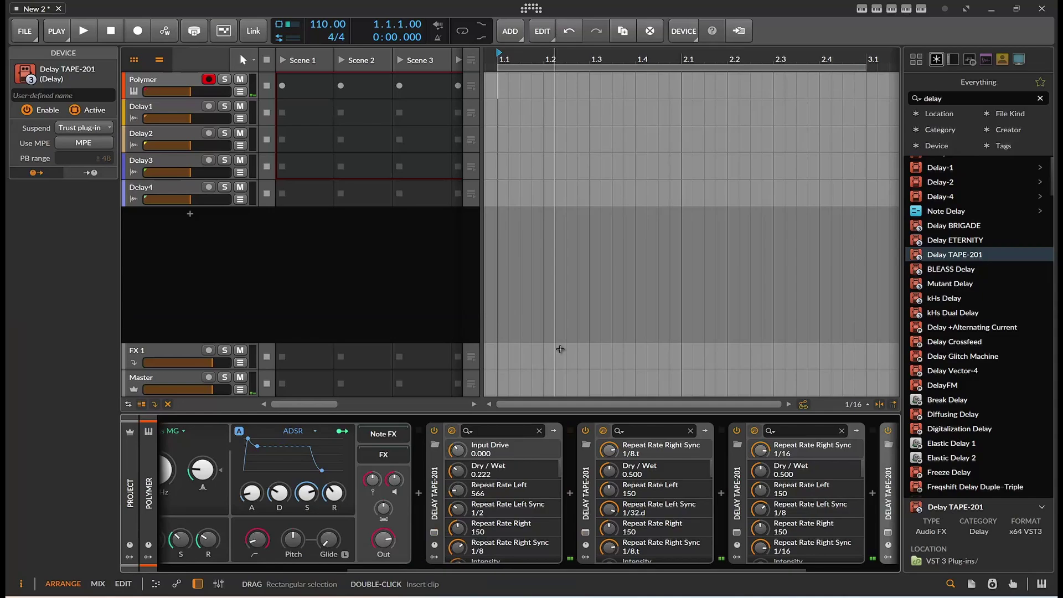
Step: Add a Random modulator to the first Delay TAPE-201 and map it to Repeat Rate Left with an amount of 0.488
left_click(434, 557)
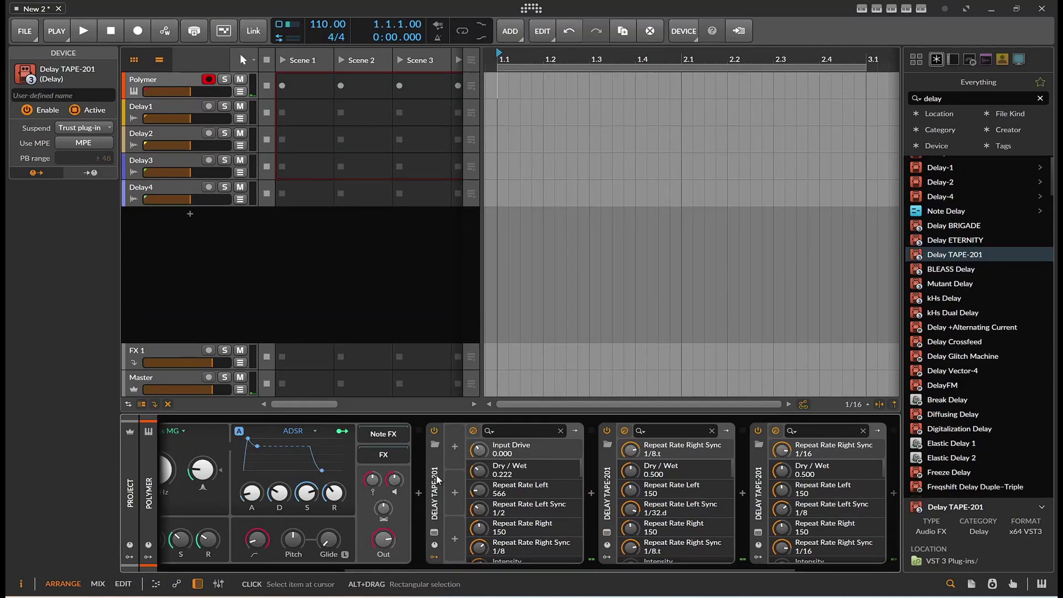
left_click(455, 445)
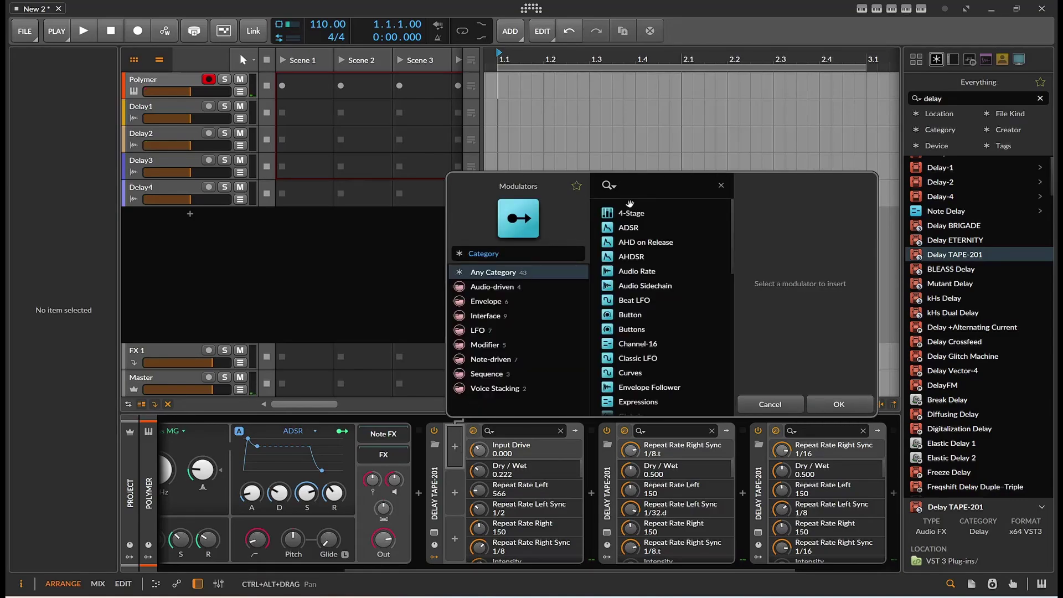
type("rand")
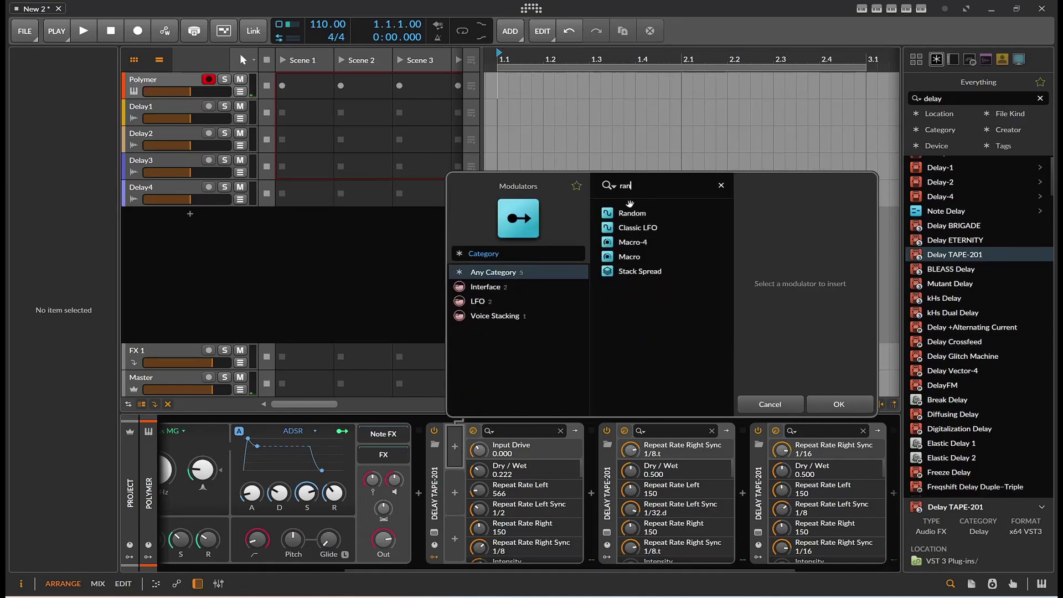
key("Return")
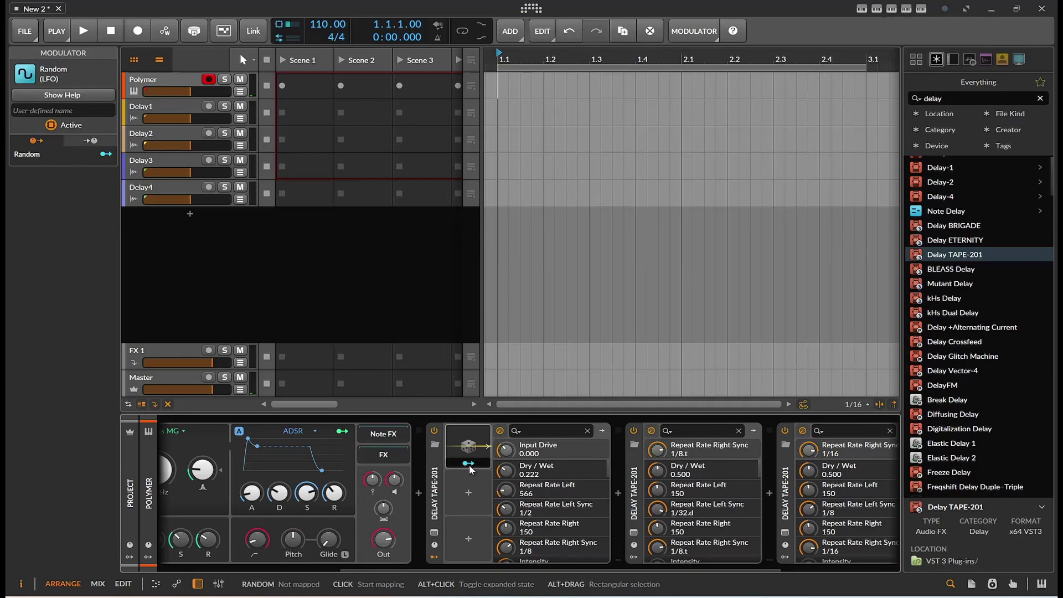
left_click_drag(504, 494, 504, 476)
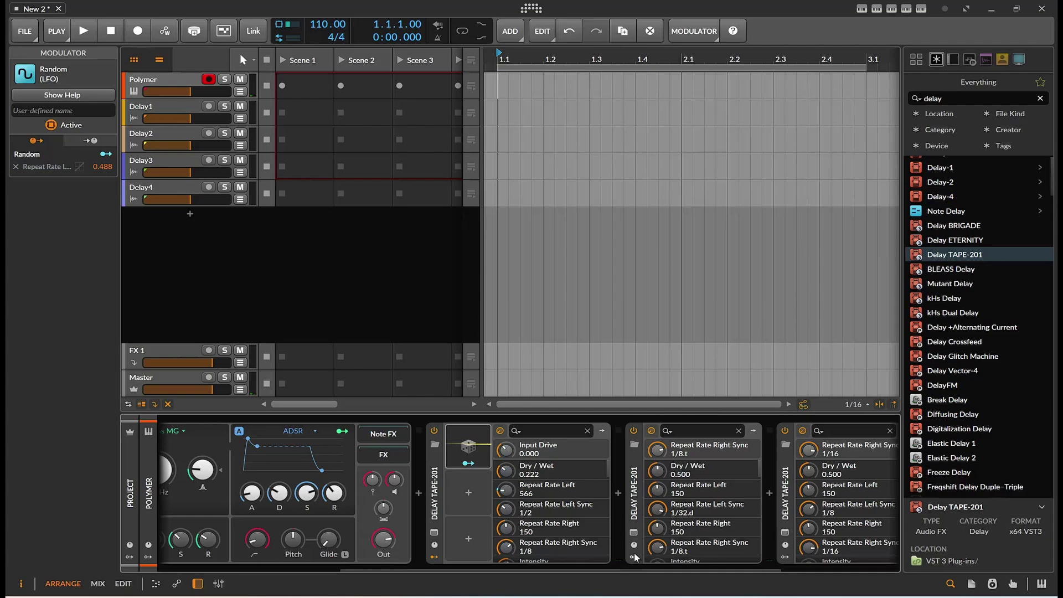
Step: Add a Random modulator to the second Delay TAPE-201 and map it to Repeat Rate Left with an amount of 0.376
left_click(654, 446)
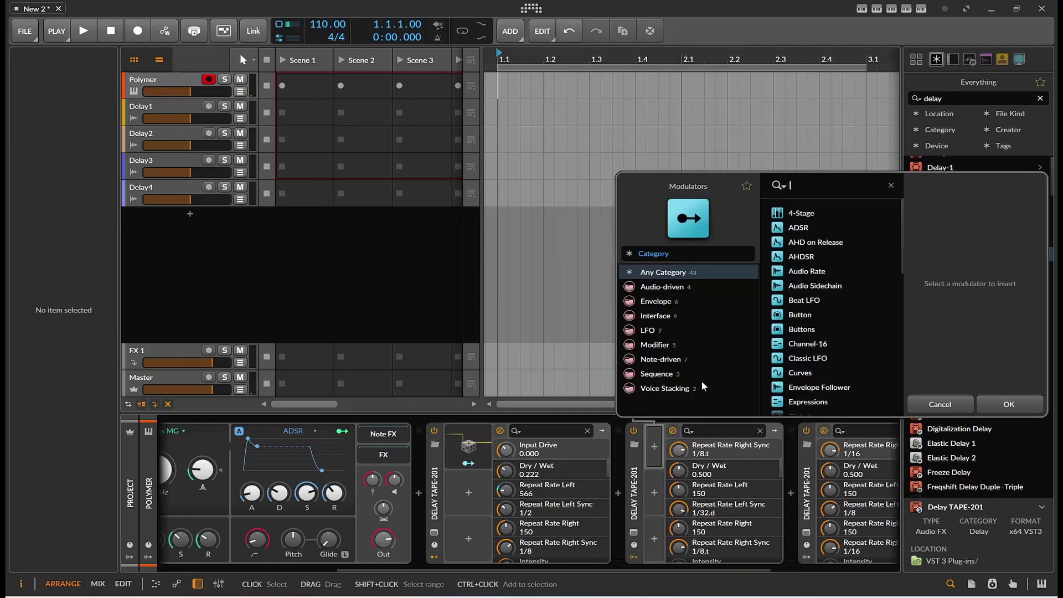
type("ra")
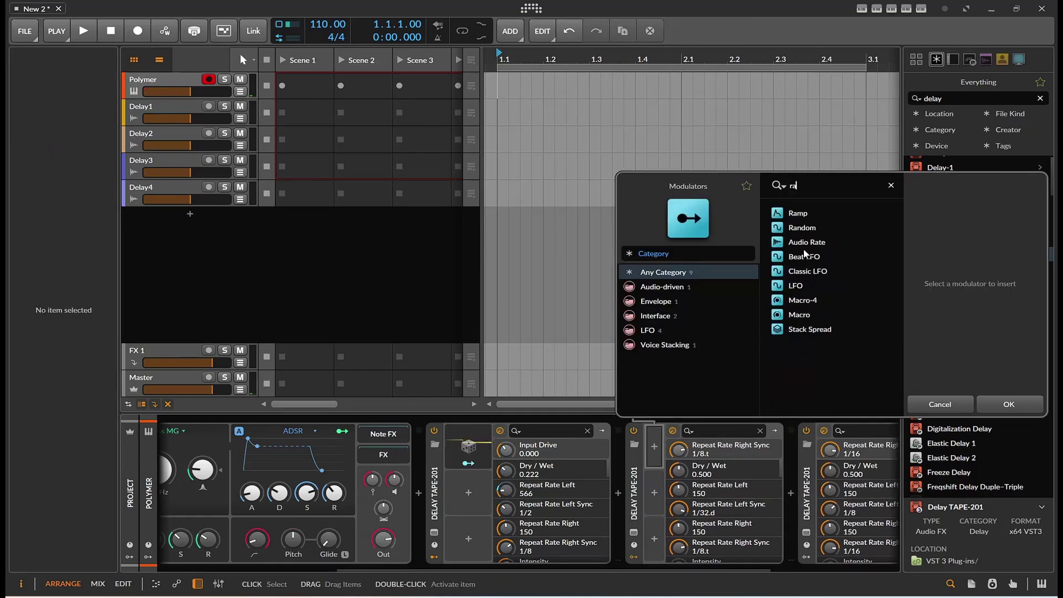
left_click(805, 233)
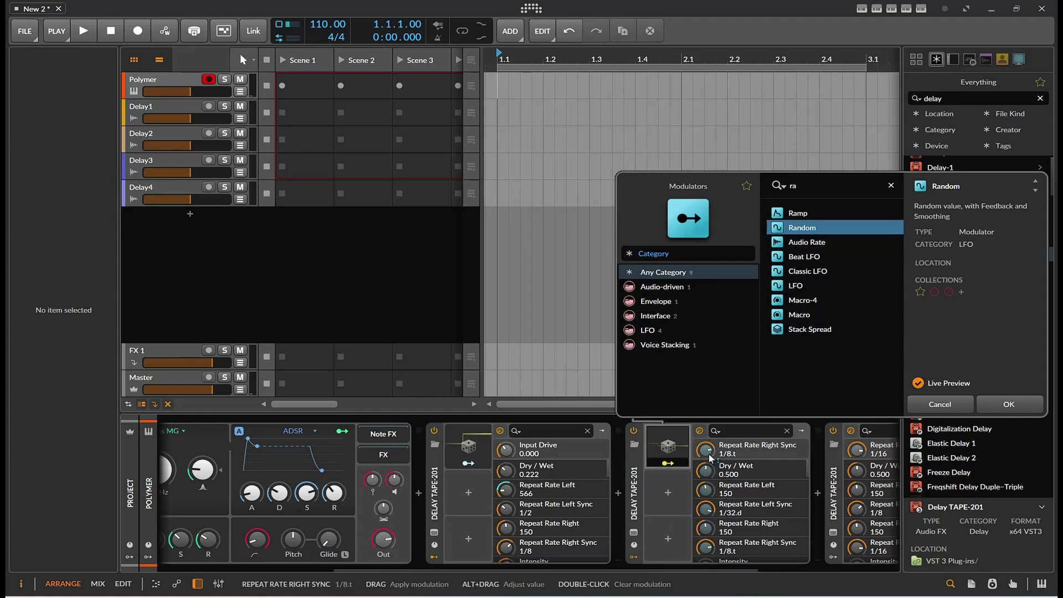
left_click_drag(703, 494, 703, 476)
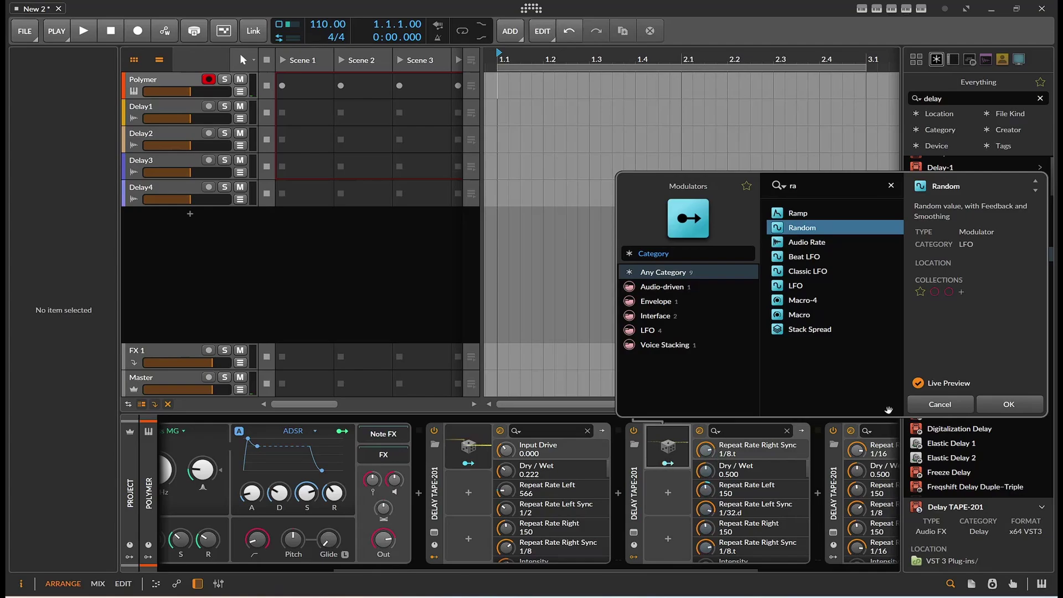
left_click(1008, 403)
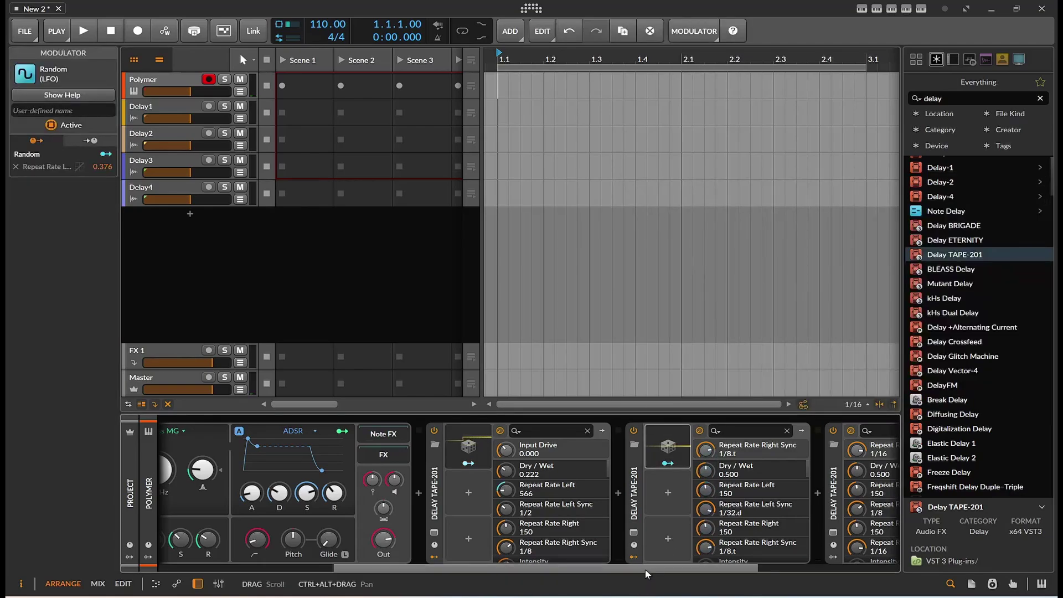
Step: Add a Random modulator to the third Delay TAPE-201 and map it to Repeat Rate Left with an amount of -0.38
left_click_drag(645, 568, 848, 561)
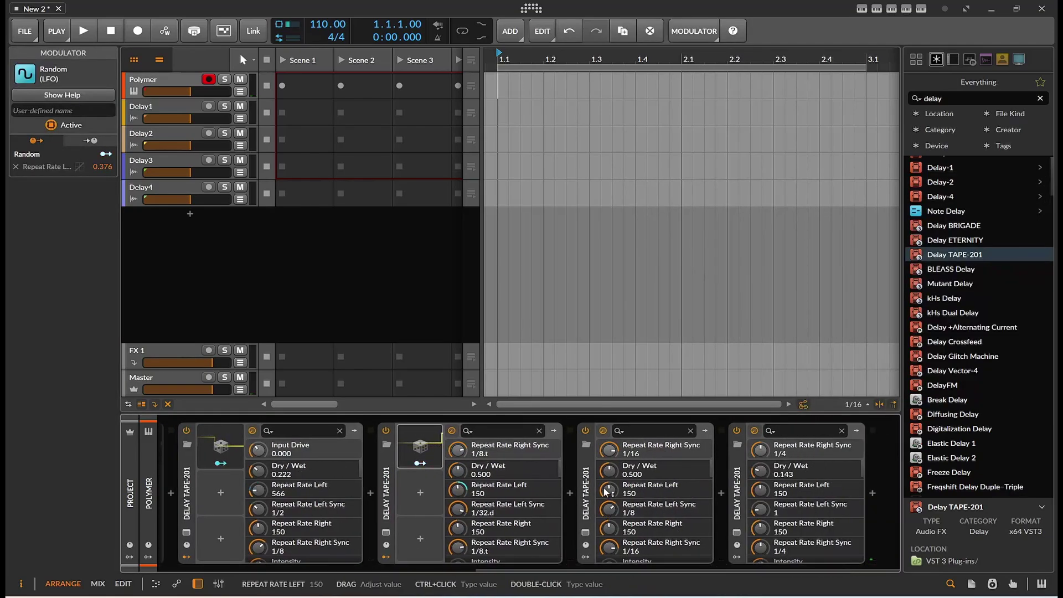
left_click(586, 558)
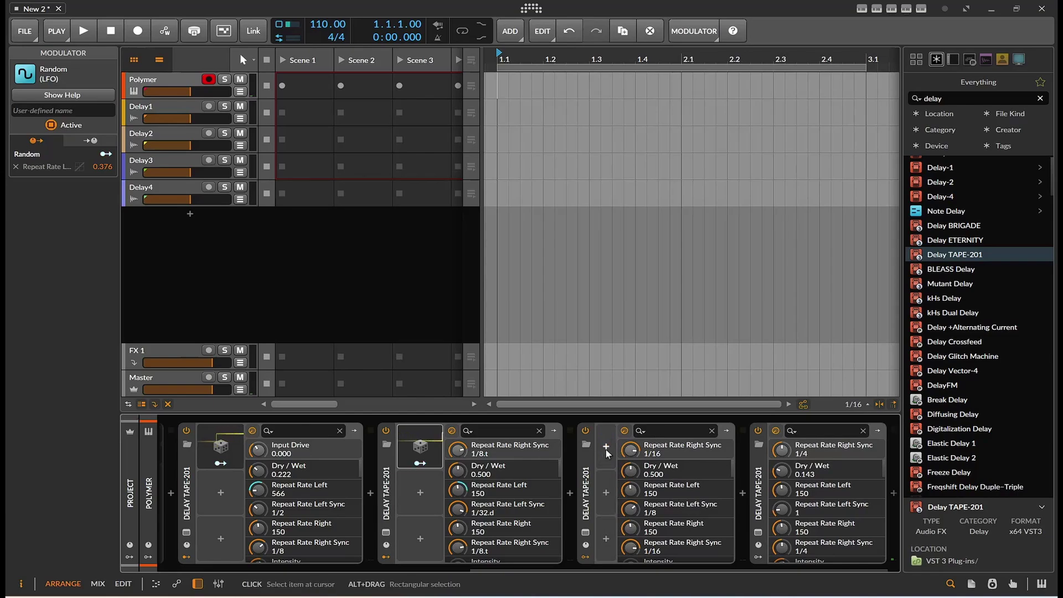
left_click(605, 446)
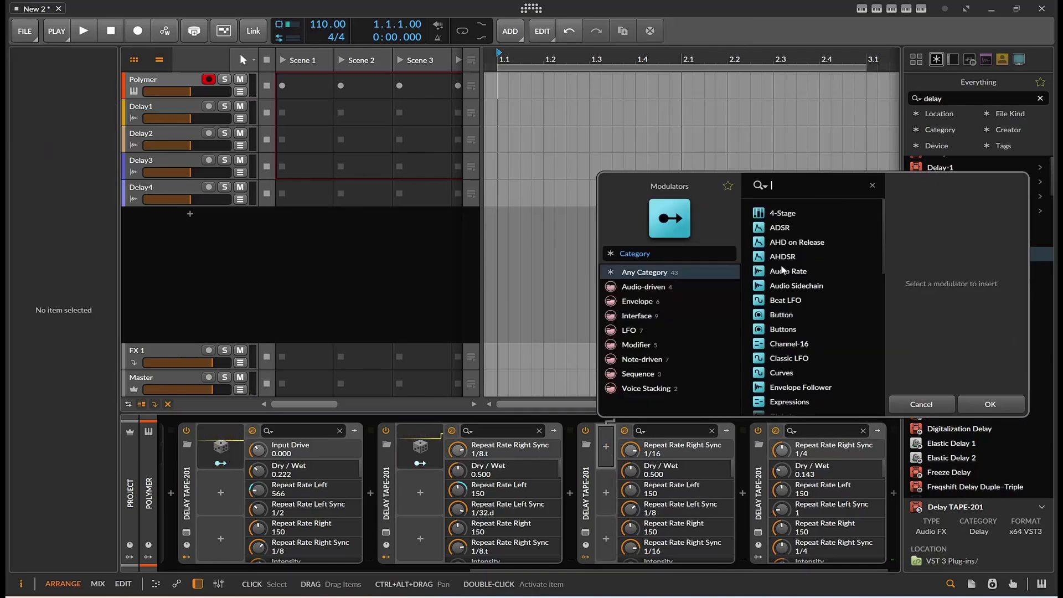
type("ran")
left_click(778, 212)
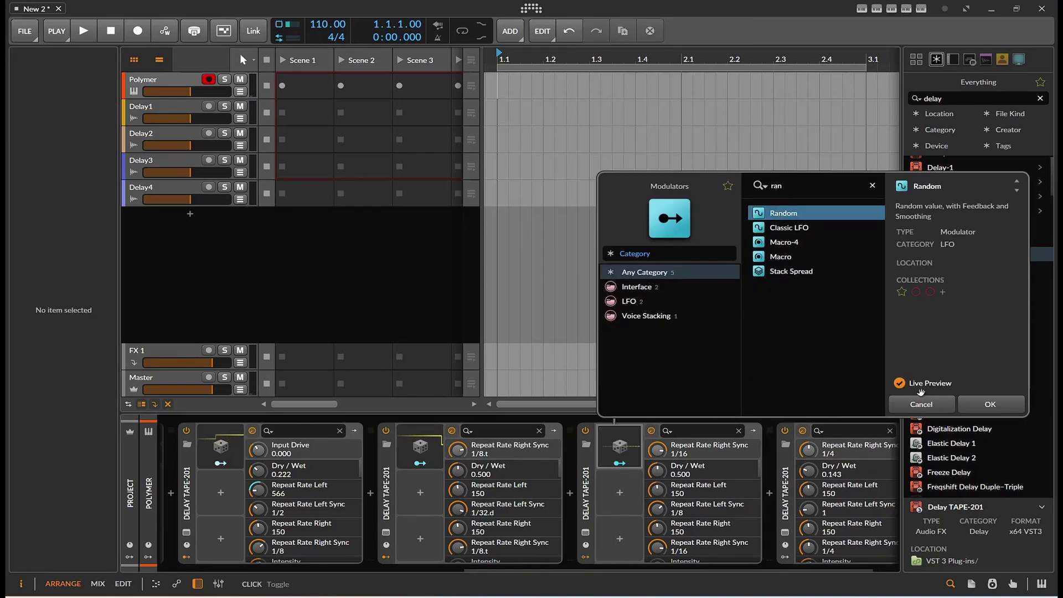
left_click(982, 406)
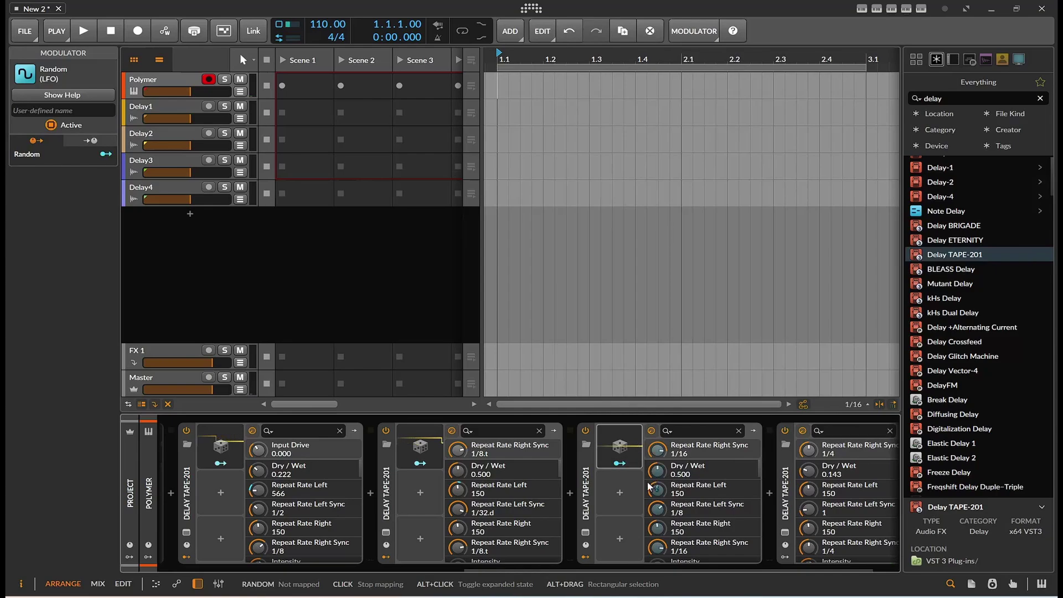
left_click_drag(650, 487, 650, 498)
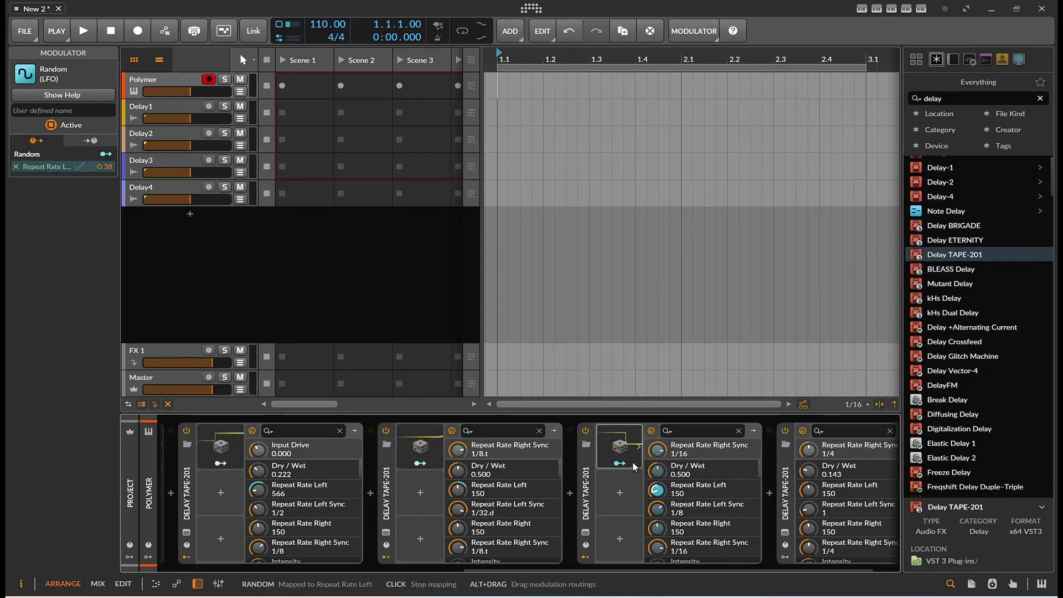
left_click(633, 467)
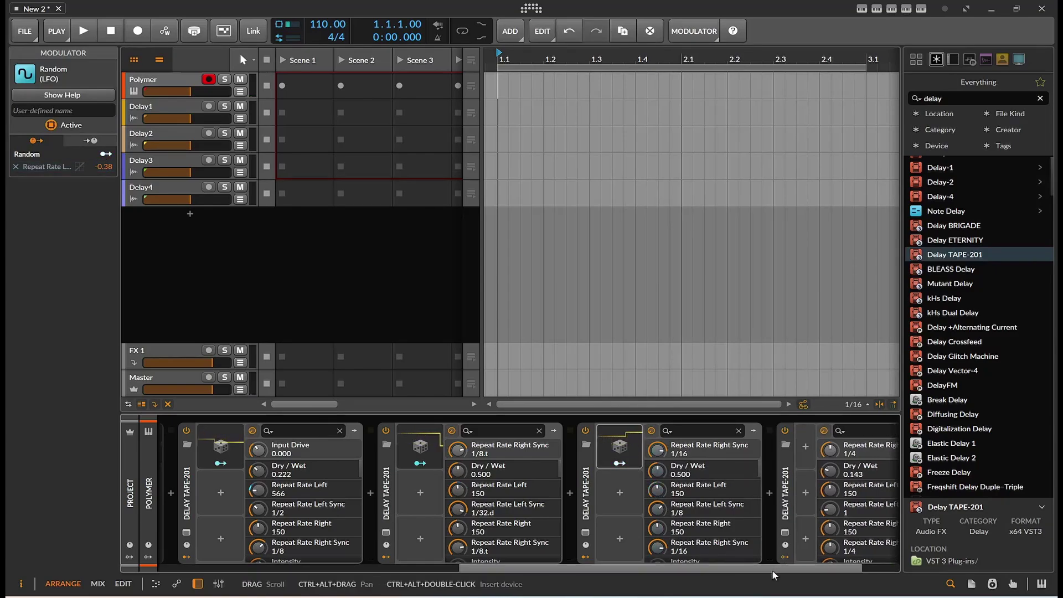
Step: Add a Random modulator to the fourth Delay TAPE-201 and map it to Repeat Rate Left with an amount of 0.340
left_click_drag(772, 570, 808, 569)
left_click(737, 448)
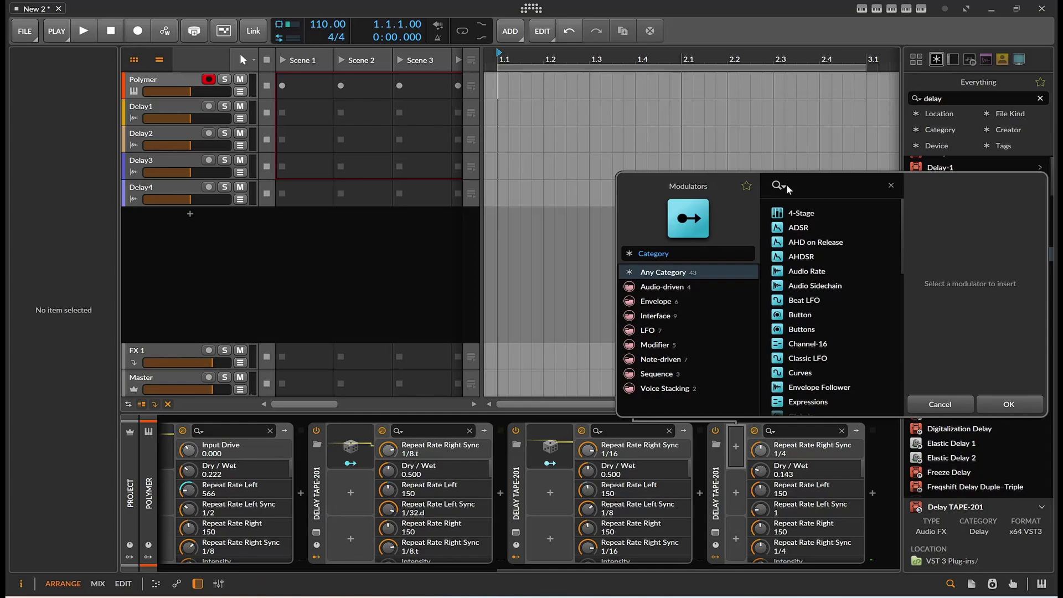
type("rand")
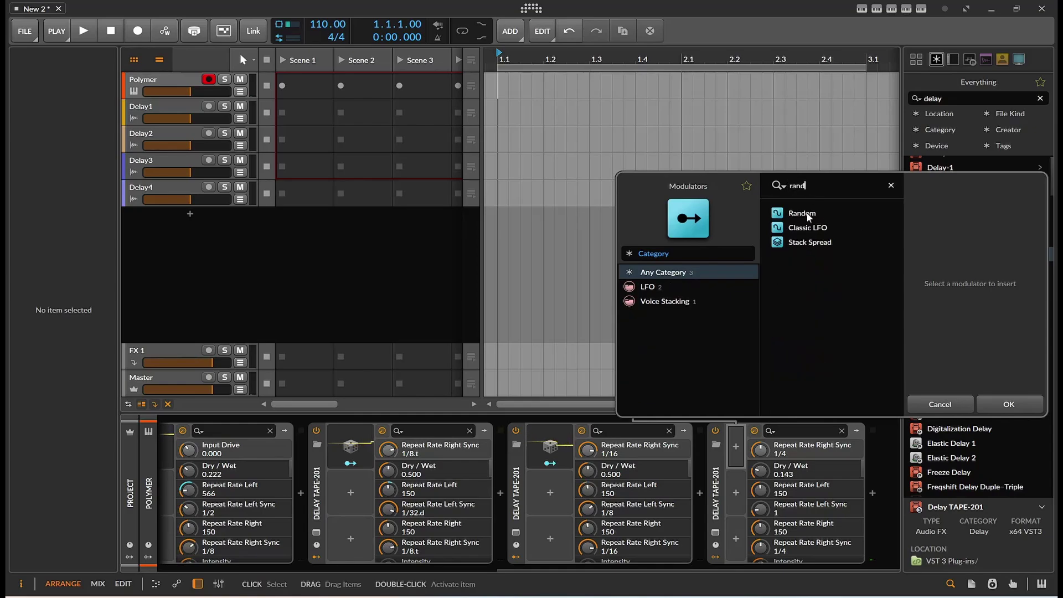
left_click(802, 214)
left_click(1007, 404)
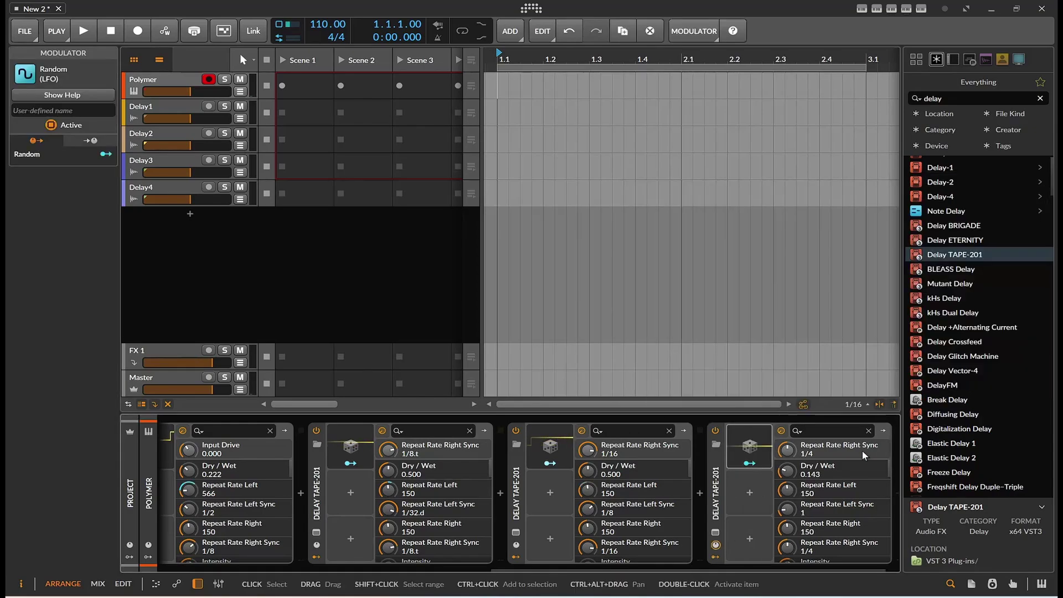
left_click(749, 463)
left_click_drag(787, 490, 787, 477)
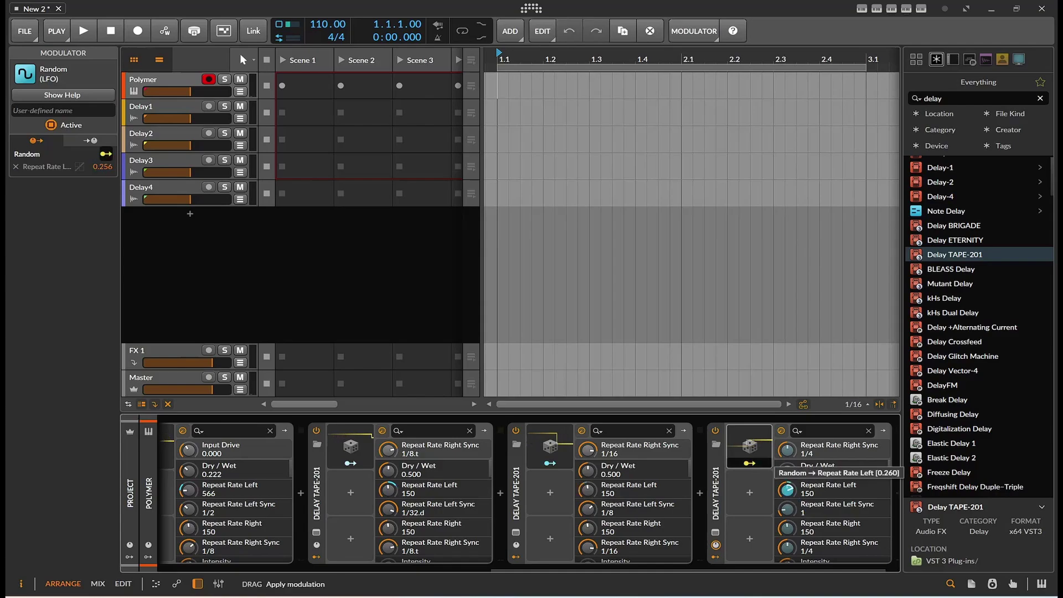
left_click(749, 463)
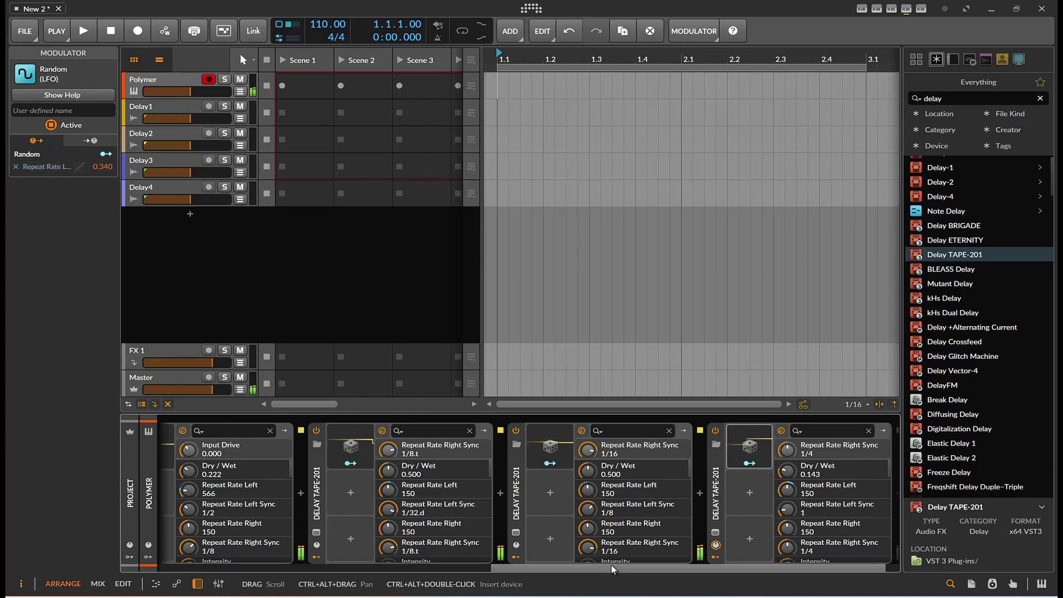
Step: Set Dry/Wet to 0.544 and Intensity to 0.940 on the first Delay TAPE-201
left_click_drag(610, 564, 534, 571)
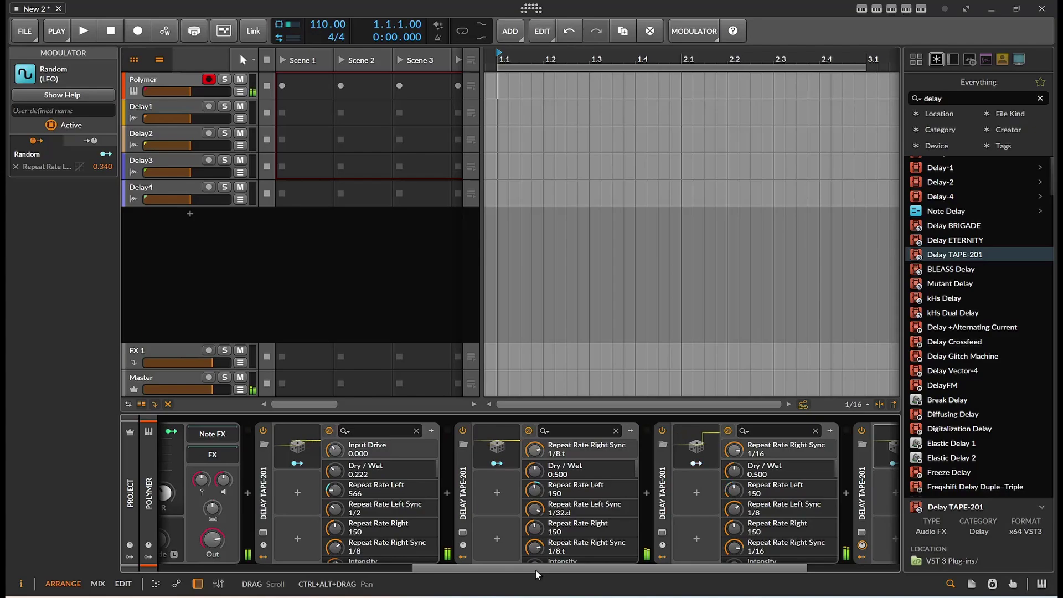
left_click(263, 532)
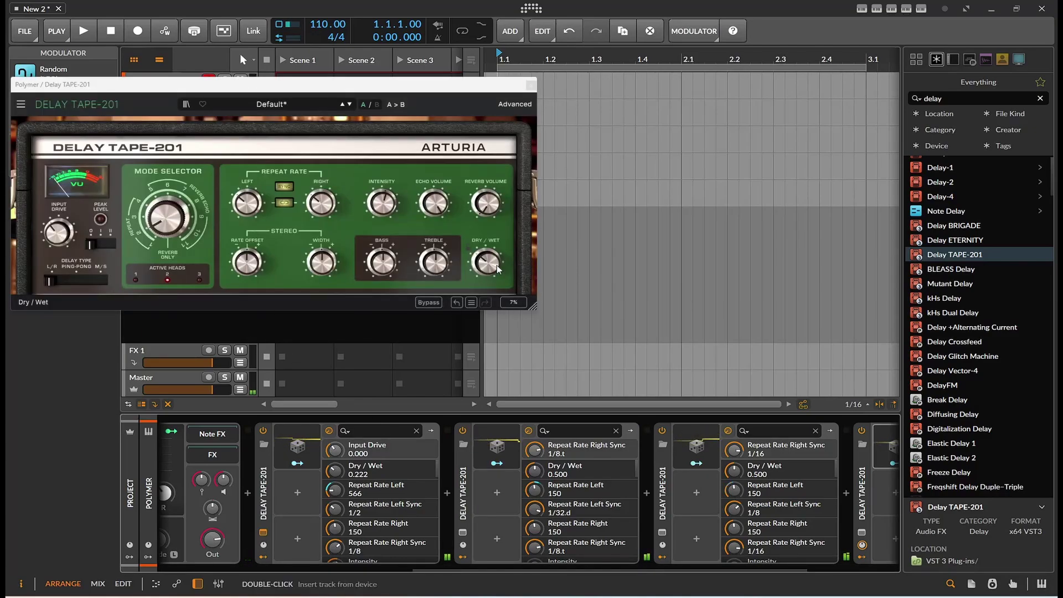
left_click_drag(497, 269, 497, 252)
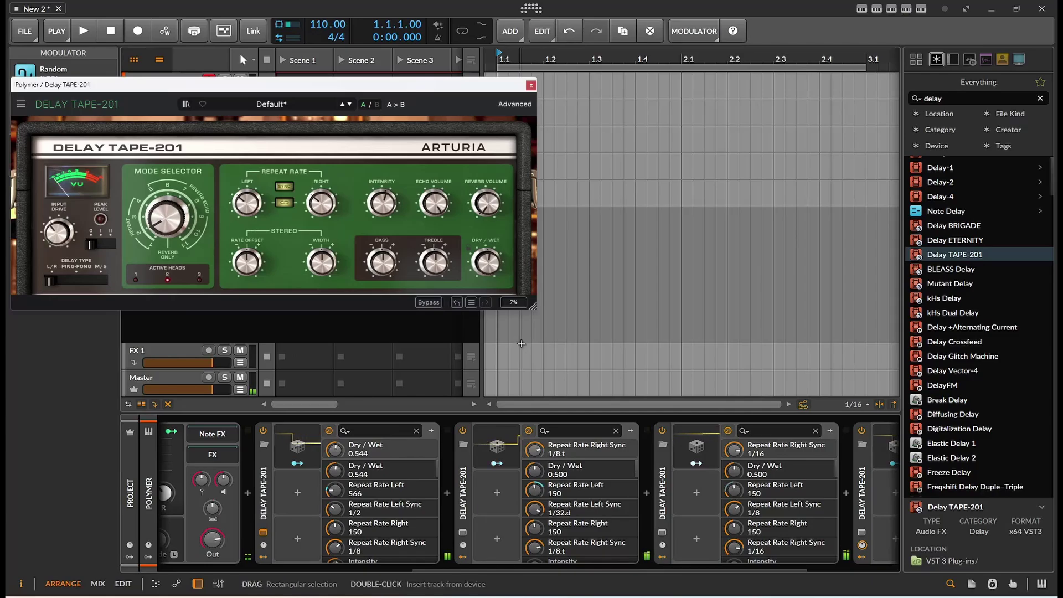
left_click(382, 202)
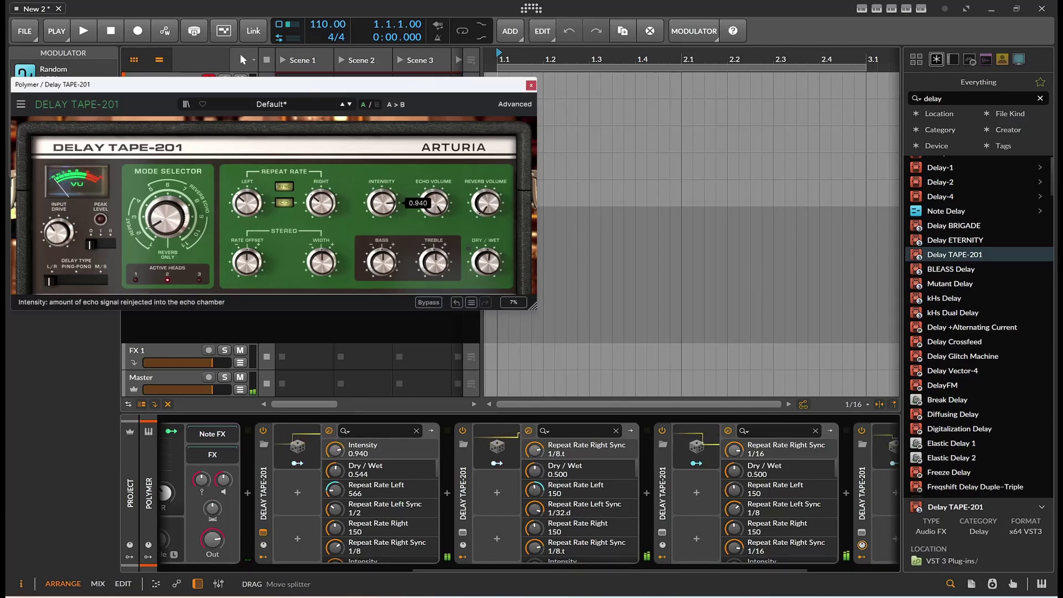
Step: Set the first Delay TAPE-201's Echo Volume to 0.492, Reverb Volume to 0.484 and Input Drive to 6.85 dB
left_click(434, 202)
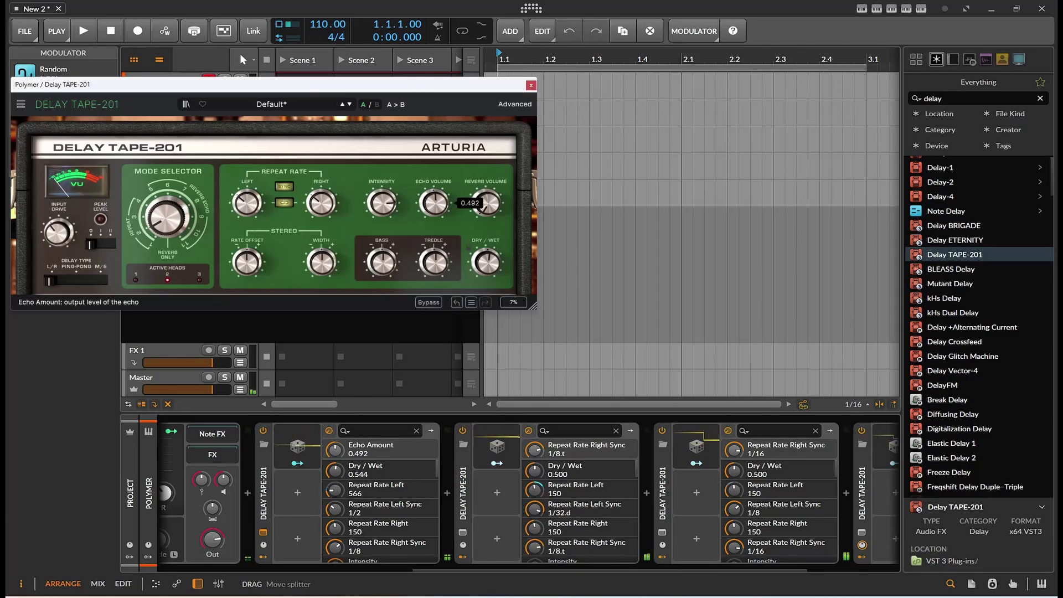
left_click(486, 202)
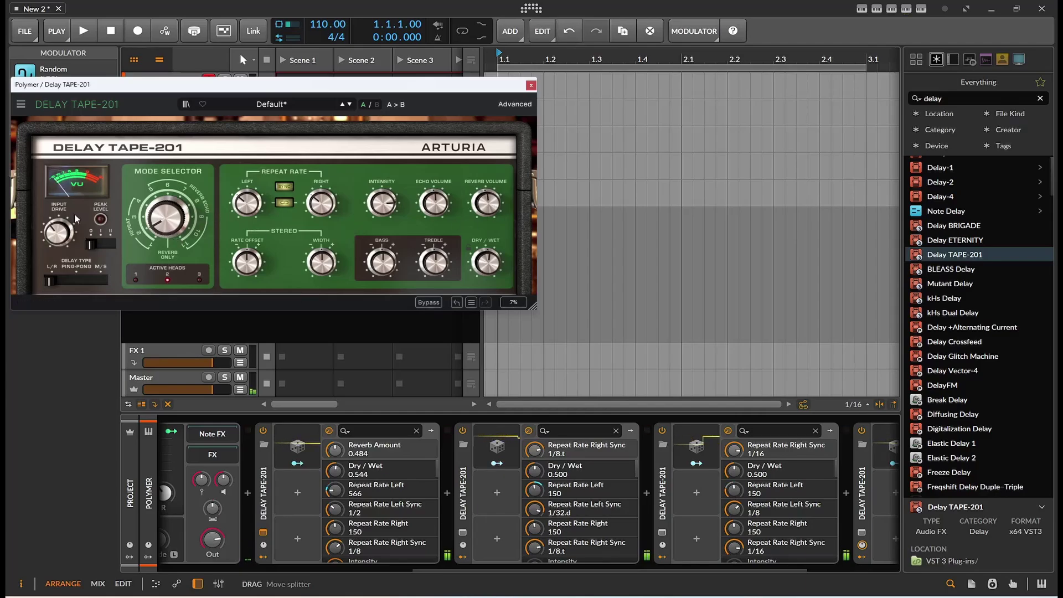
left_click(58, 232)
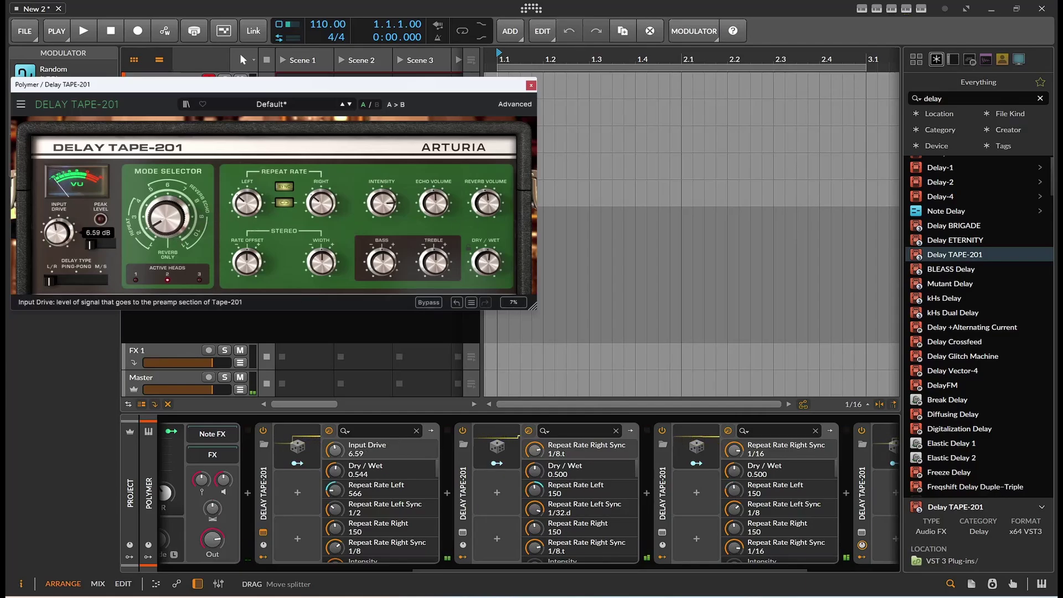
Step: Set the Input Drive to 11.9 dB on the second Delay TAPE-201 and to 12.4 dB on the fourth
left_click(447, 430)
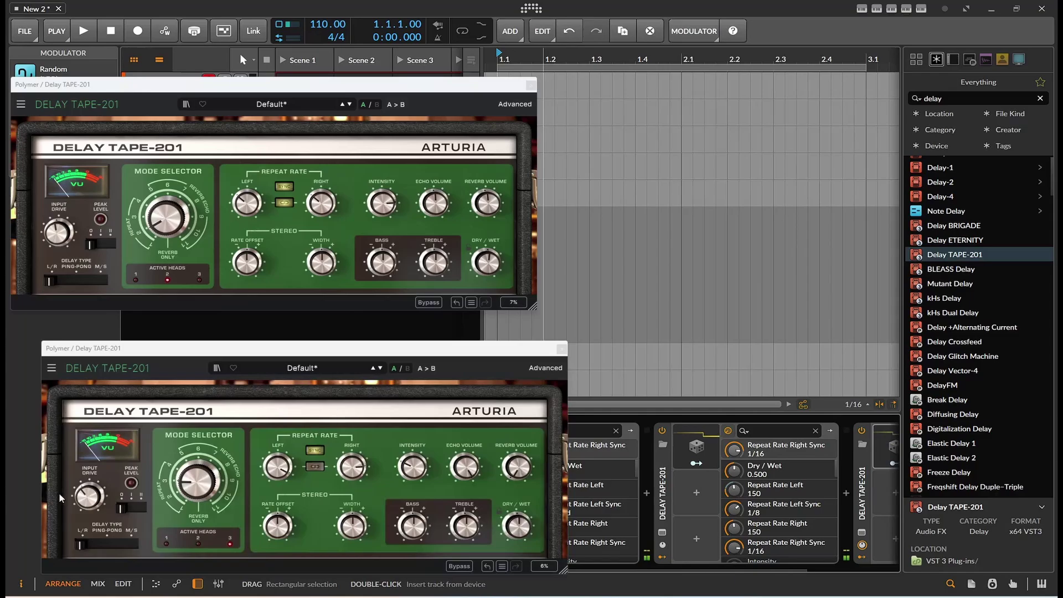
left_click(87, 495)
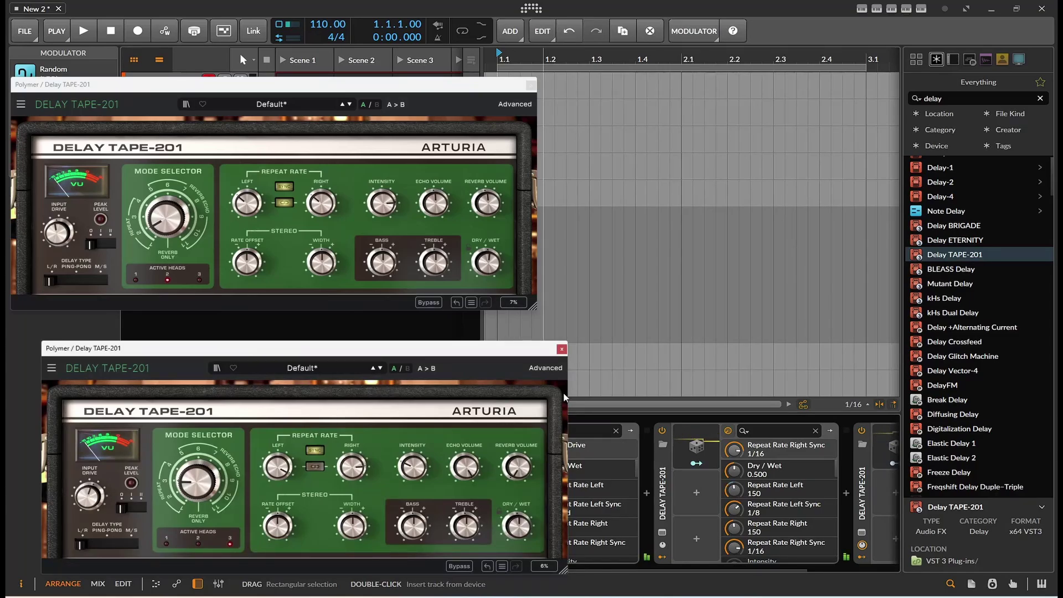
left_click(562, 349)
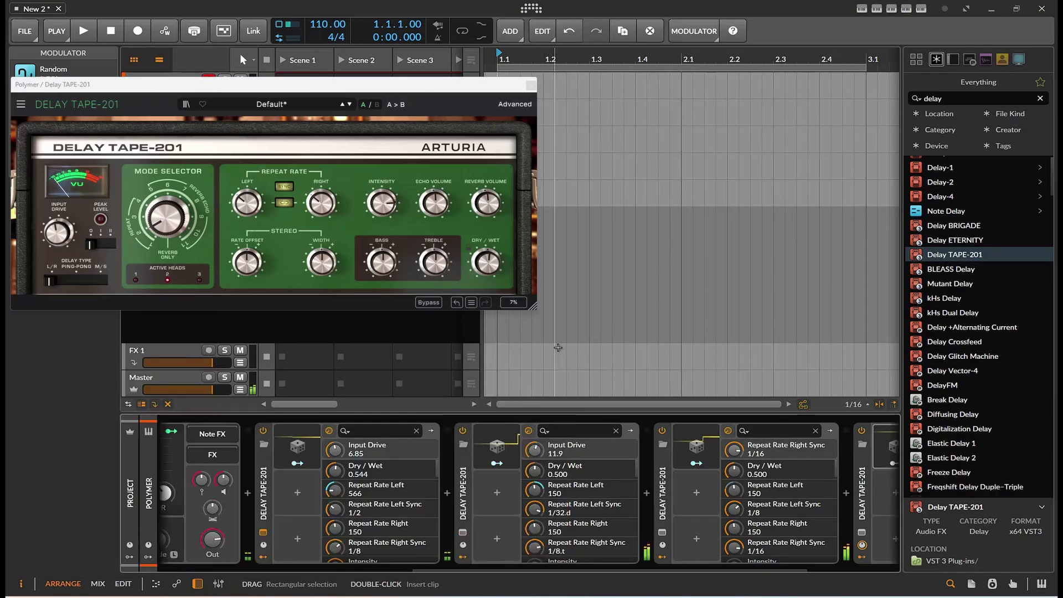
left_click(862, 545)
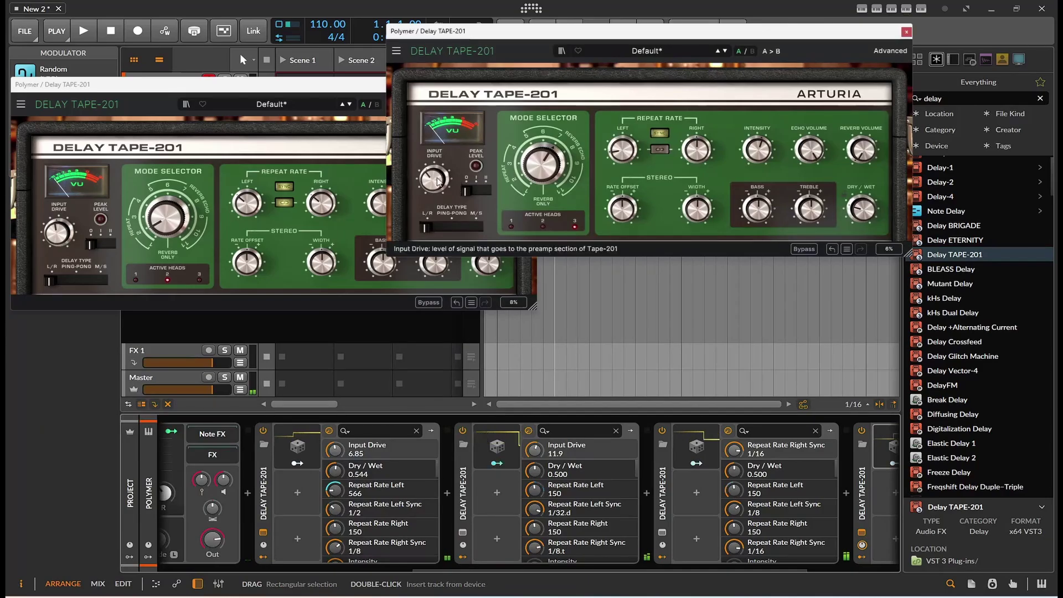
left_click(906, 32)
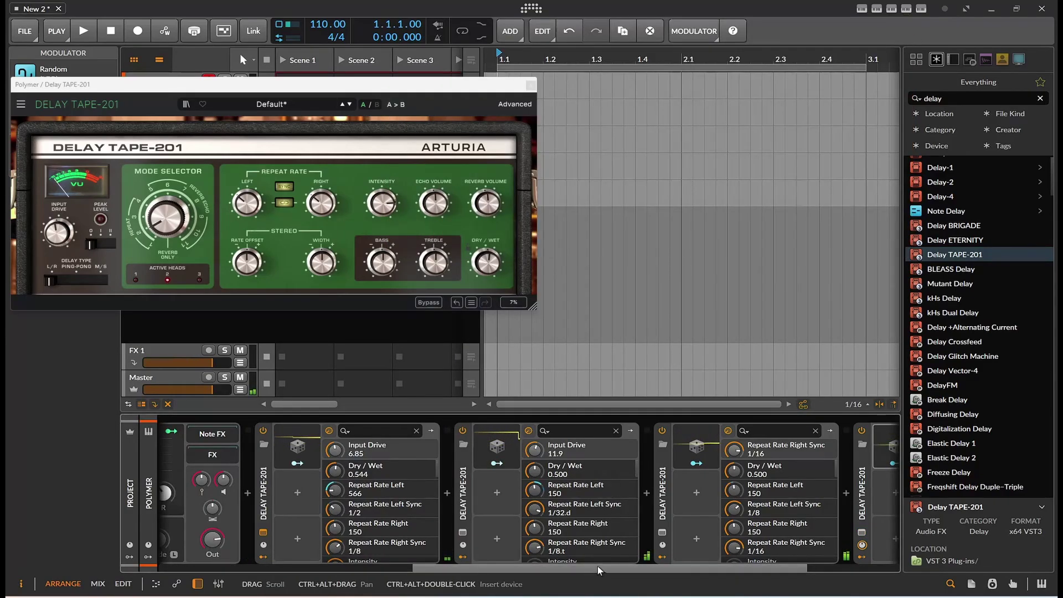
Step: Set the Input Drive to 7.11 dB on the third Delay TAPE-201 and 5.24 dB on the fourth, and close the plug-in windows
left_click_drag(597, 566, 742, 561)
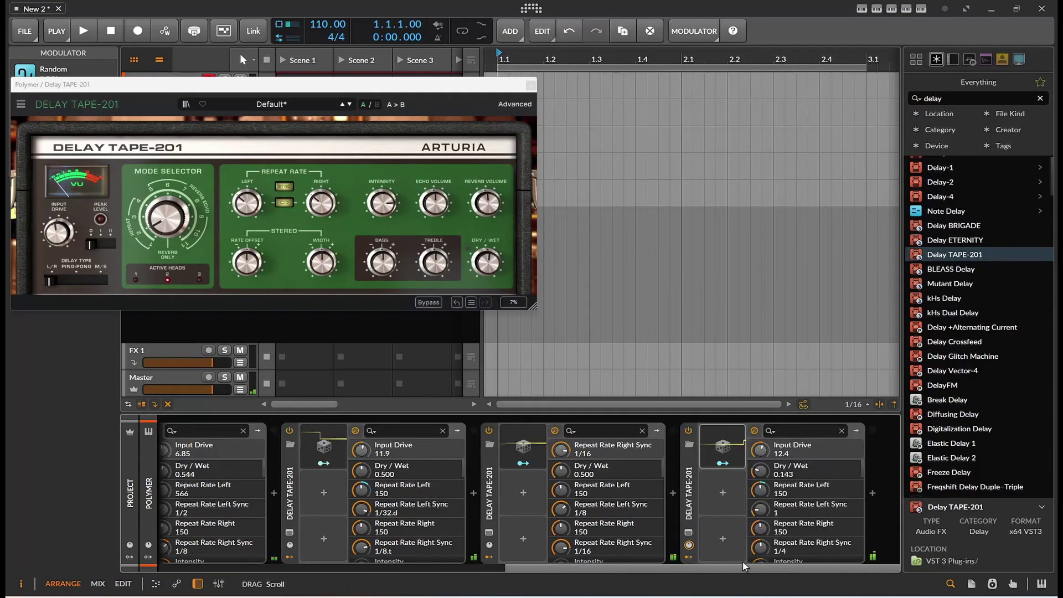
left_click(693, 533)
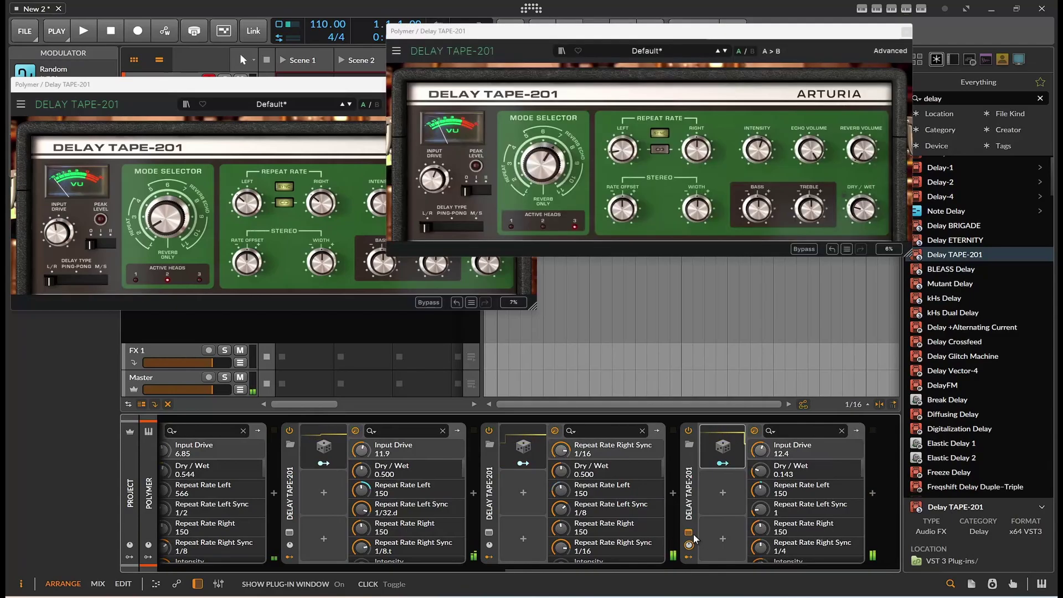
left_click(488, 532)
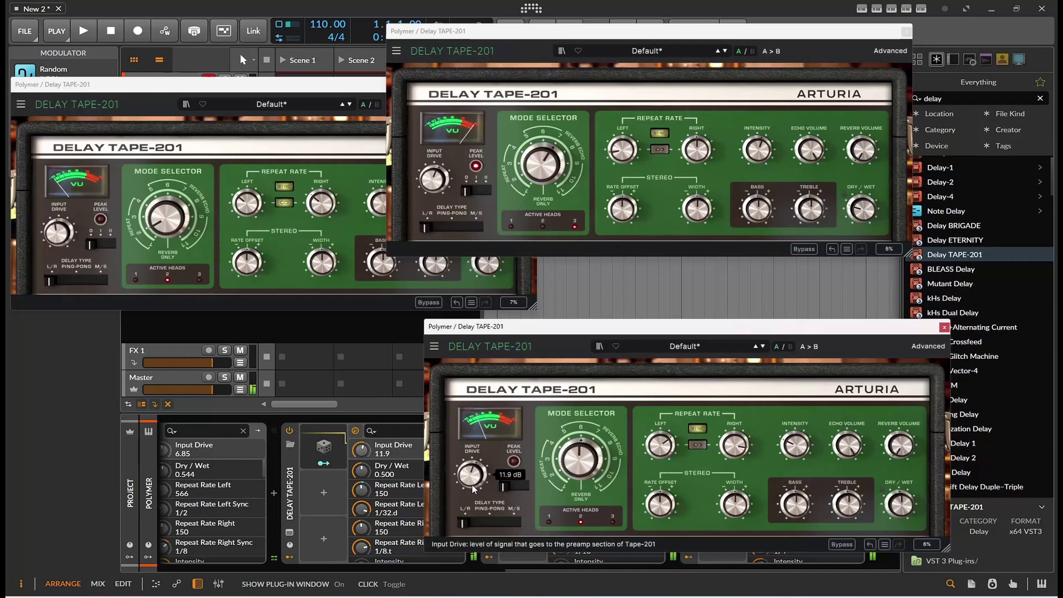
left_click_drag(473, 489, 473, 503)
left_click(433, 179)
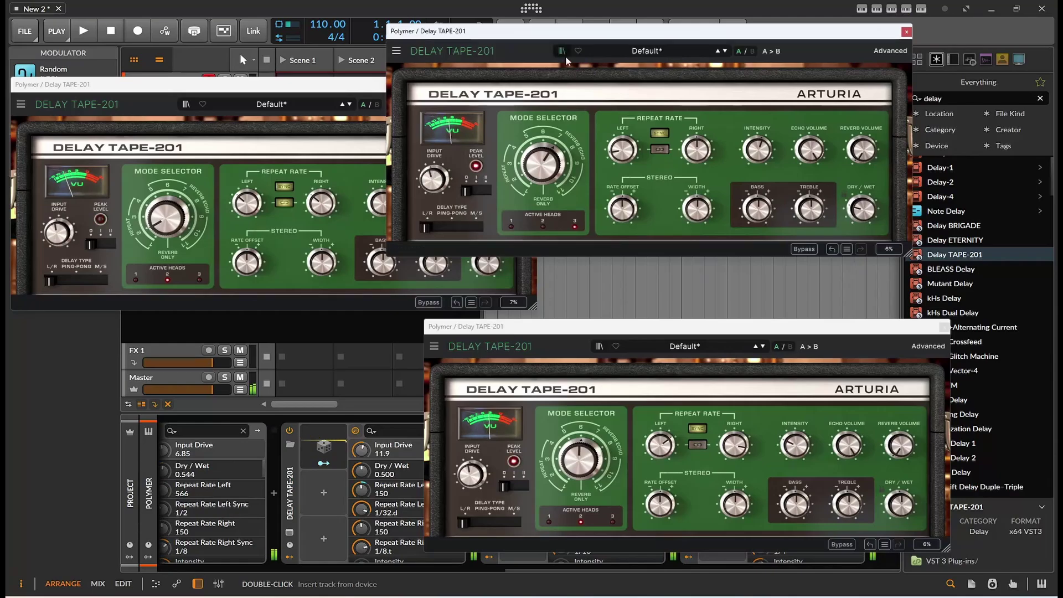
left_click(906, 32)
left_click(943, 326)
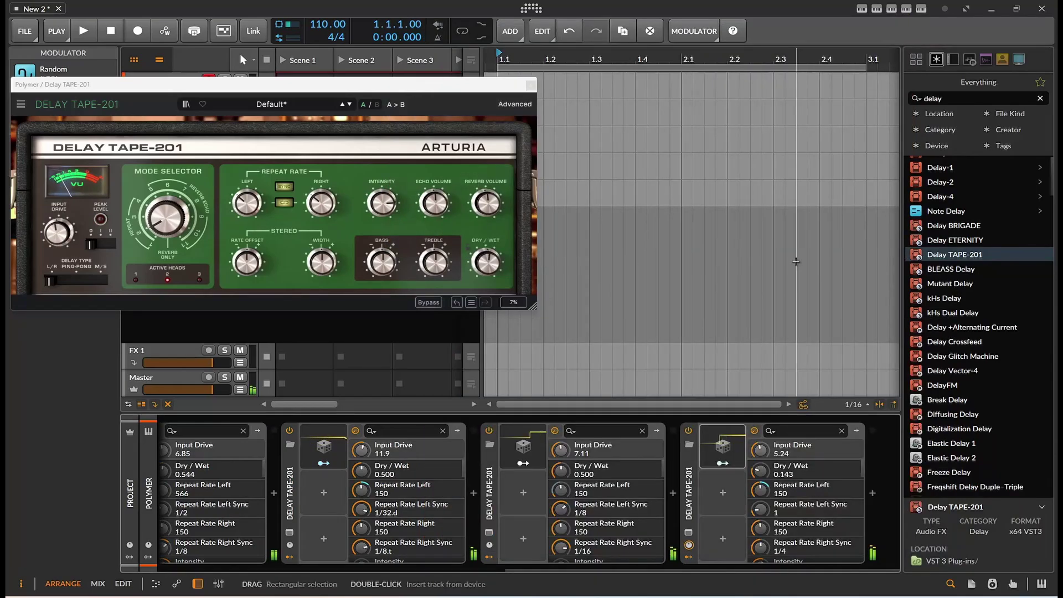
left_click(531, 86)
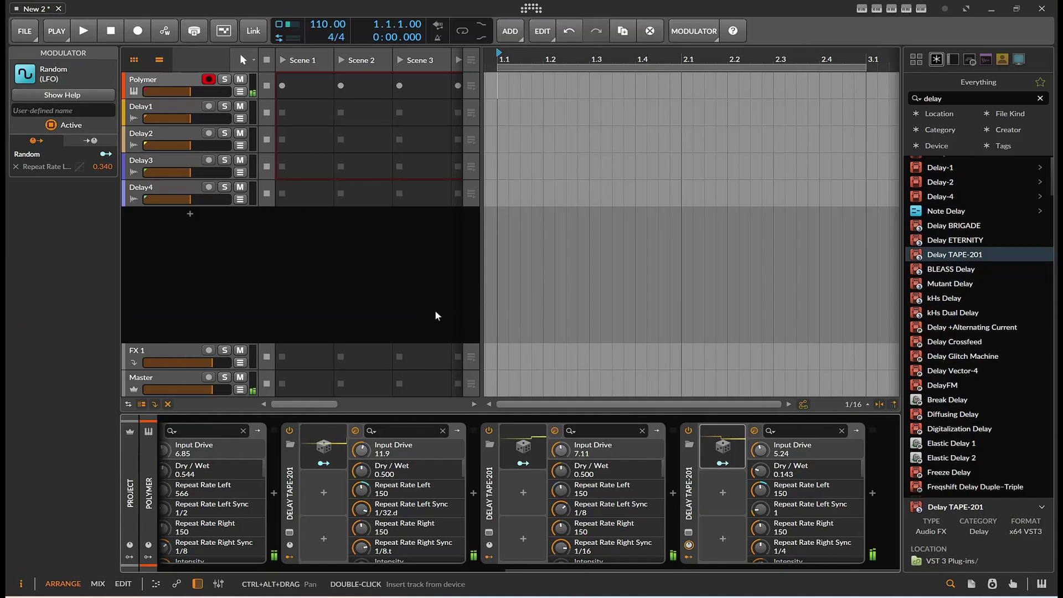
Step: Switch off all four Delay TAPE-201 plug-ins one by one, from the last in the chain back to the first
left_click(689, 430)
left_click(489, 430)
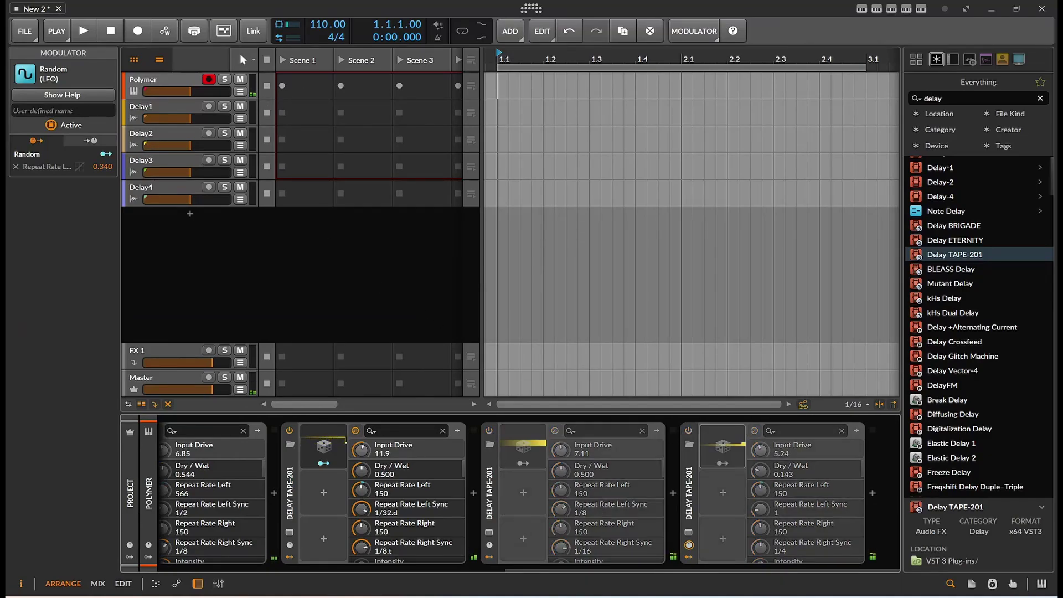
left_click_drag(693, 567, 556, 569)
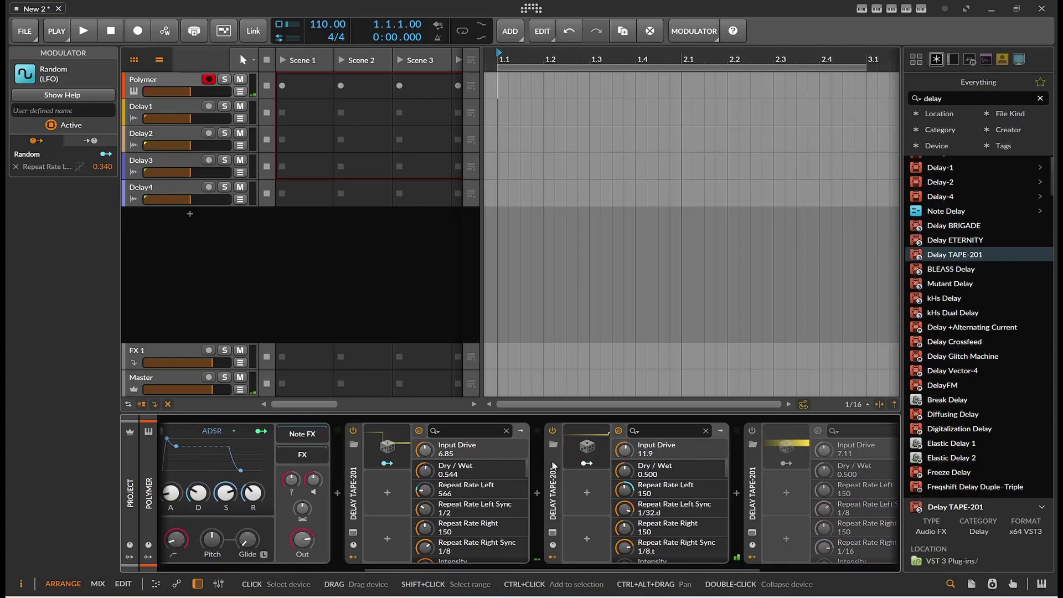
left_click(552, 433)
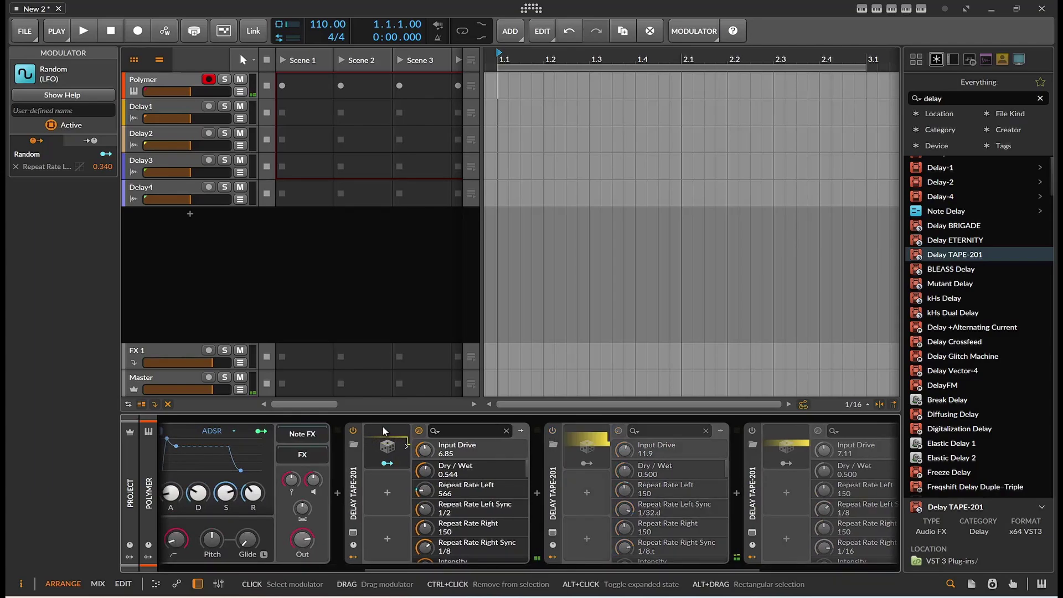
left_click(354, 430)
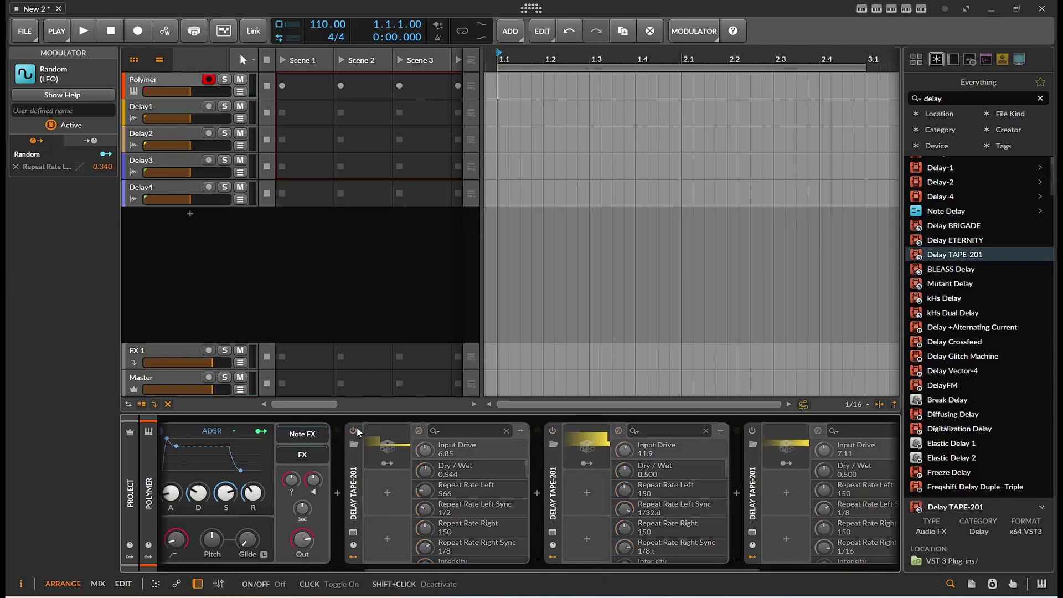